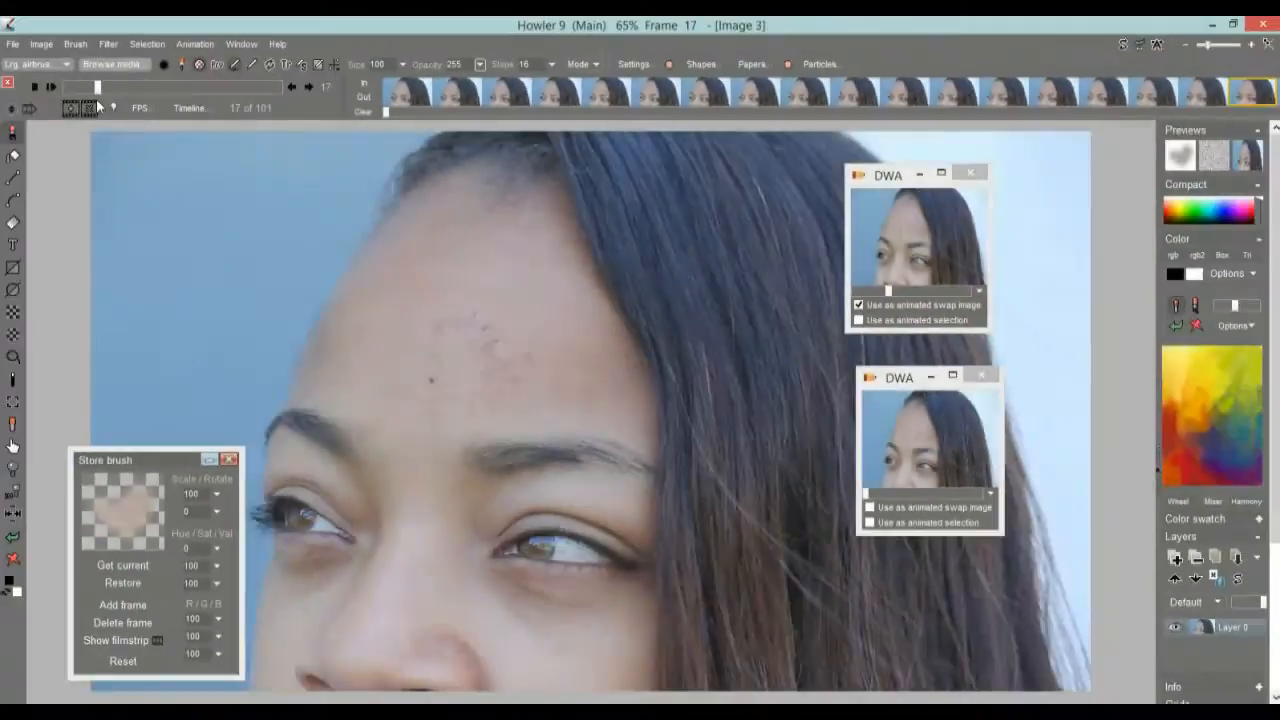
# Preview the portrait clip and stop at frame 48.
pyautogui.moveTo(97, 101); pyautogui.dragTo(134, 90)
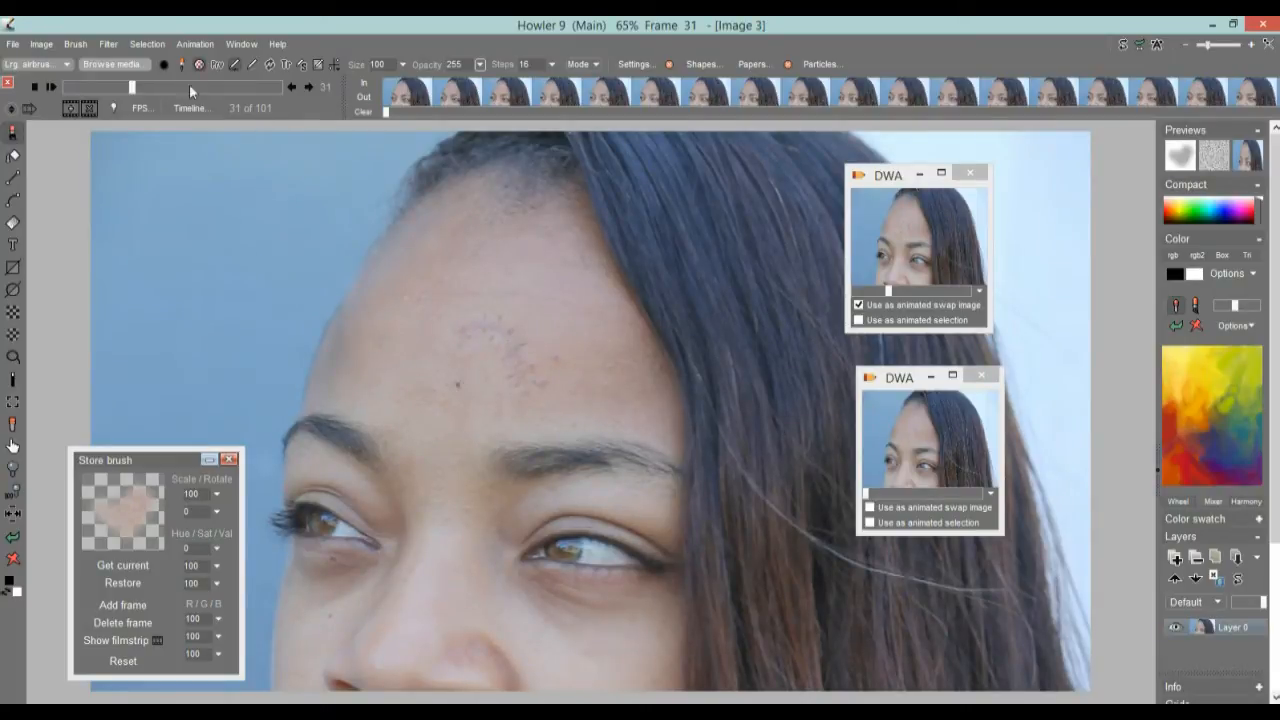
pyautogui.press('space')
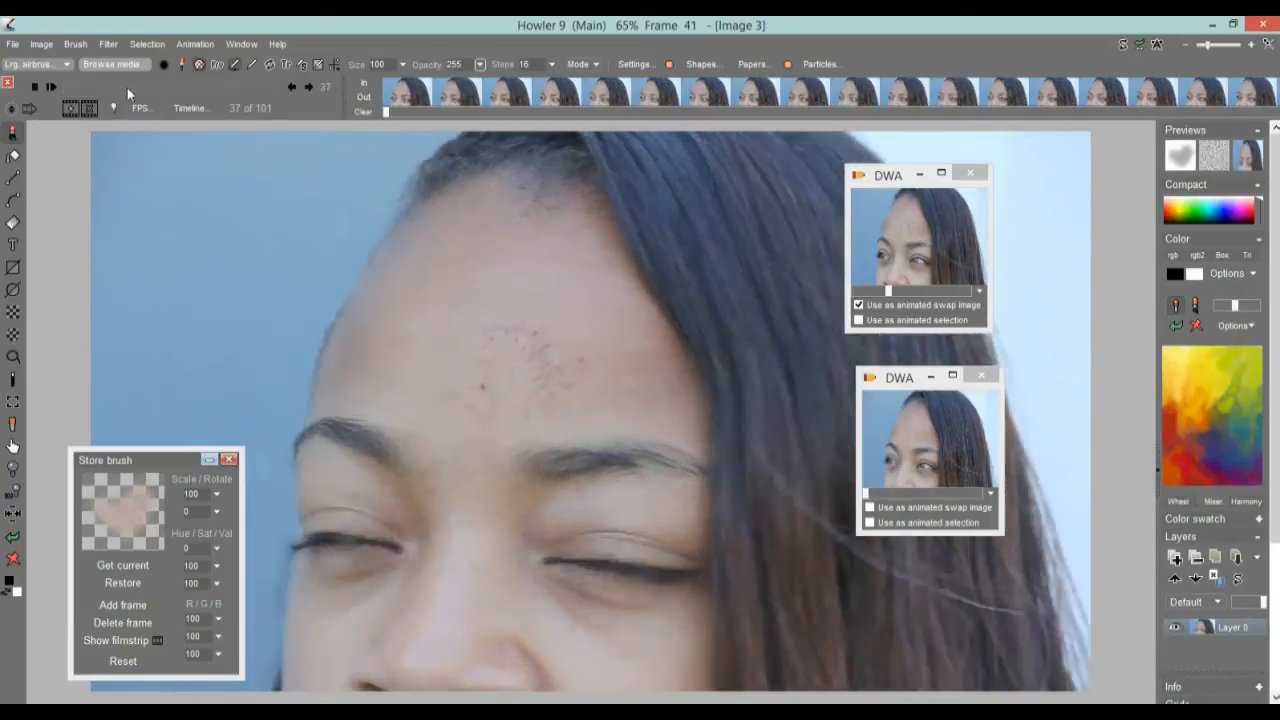
pyautogui.moveTo(98, 90); pyautogui.dragTo(119, 87)
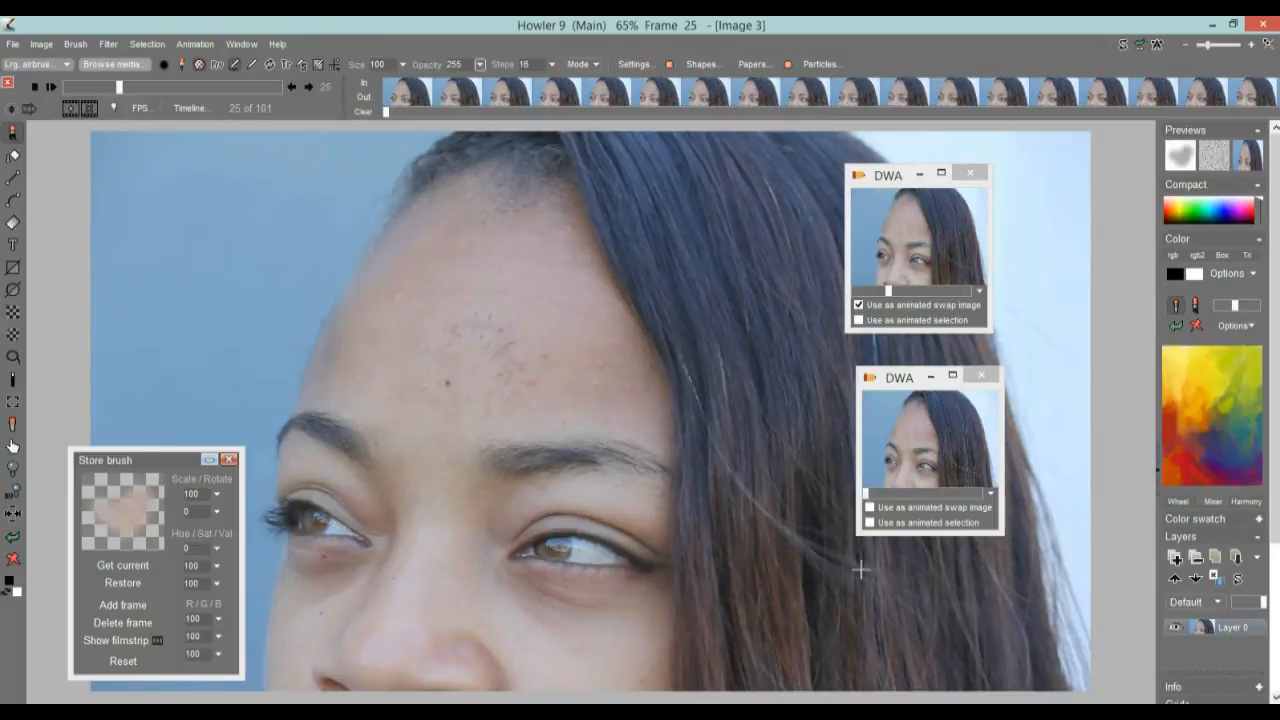
pyautogui.moveTo(115, 87); pyautogui.dragTo(168, 86)
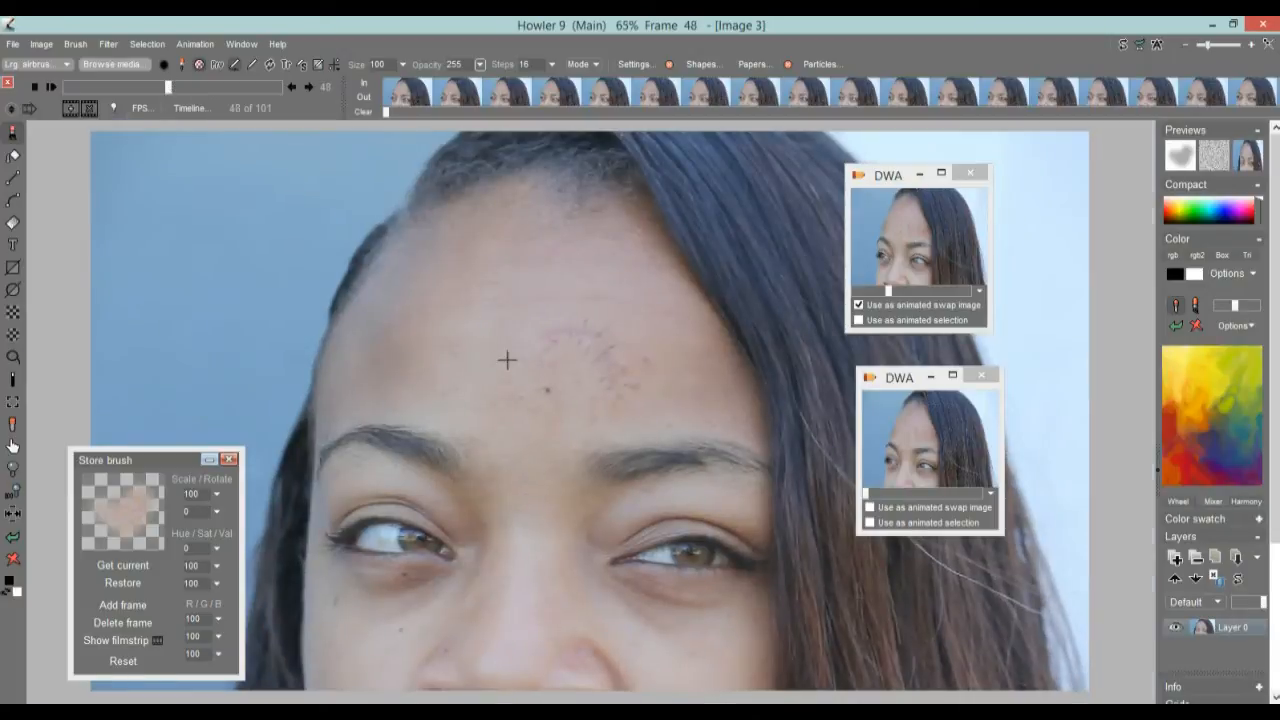
# Examine the mole and the cluster of skin marks on the forehead up close at frame 48.
pyautogui.scroll(5, 550, 360)
pyautogui.scroll(1, 560, 385)
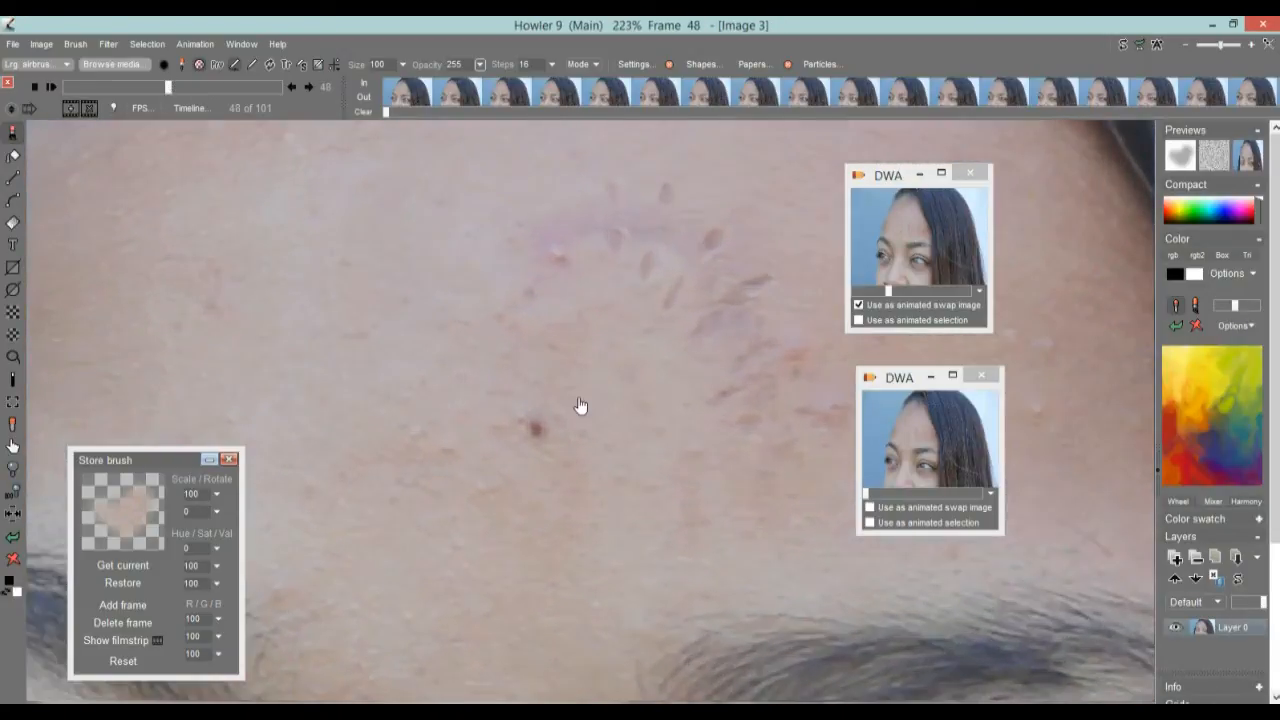
pyautogui.moveTo(620, 263); pyautogui.dragTo(454, 263)
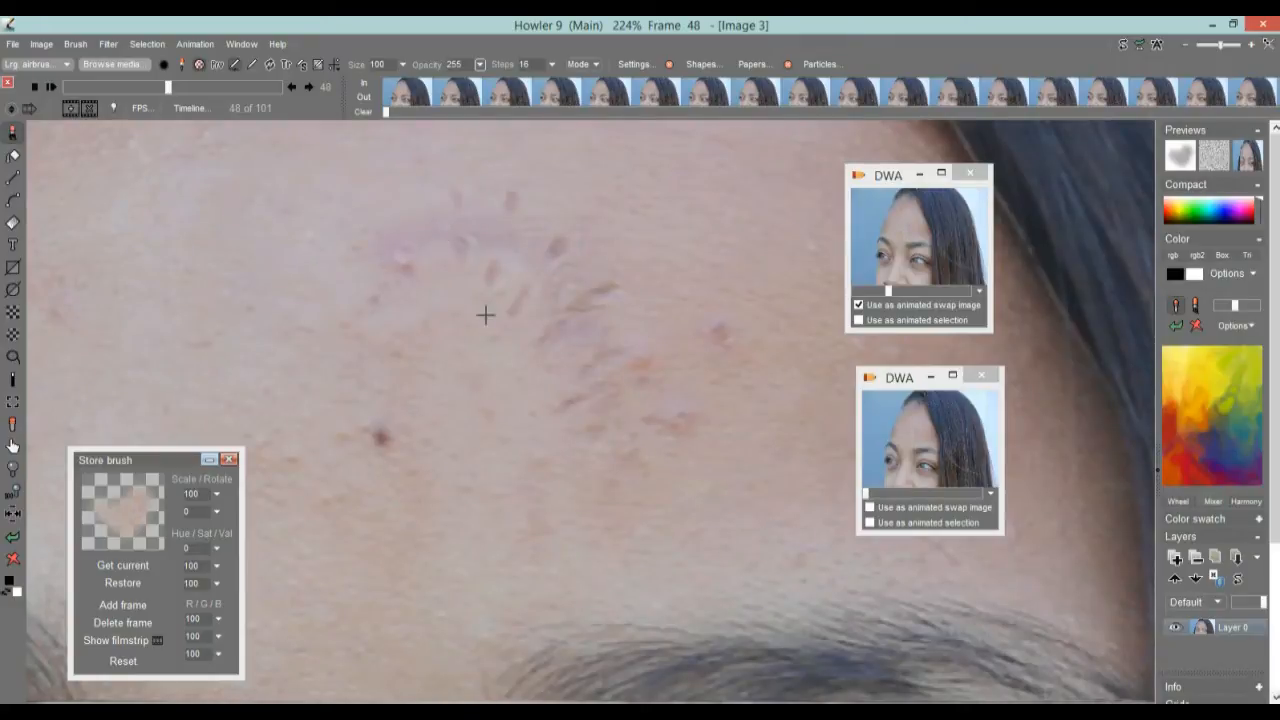
pyautogui.scroll(1, 420, 410)
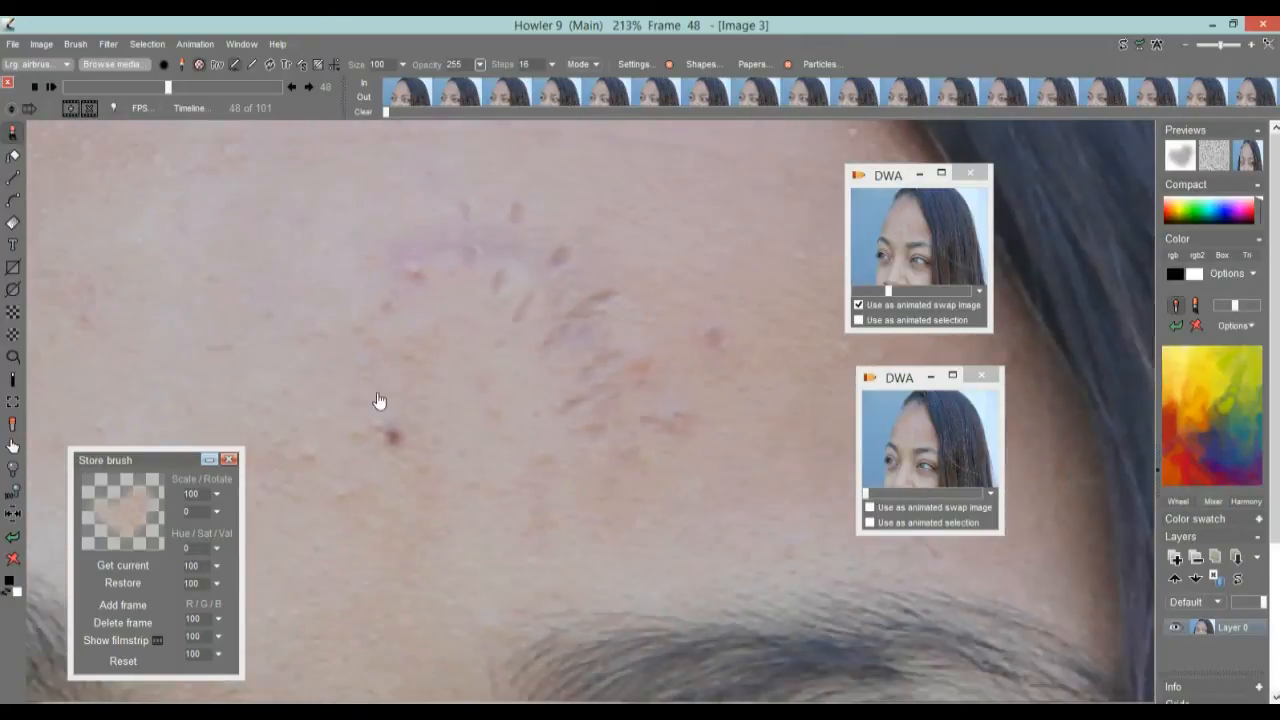
pyautogui.moveTo(441, 401); pyautogui.dragTo(512, 347)
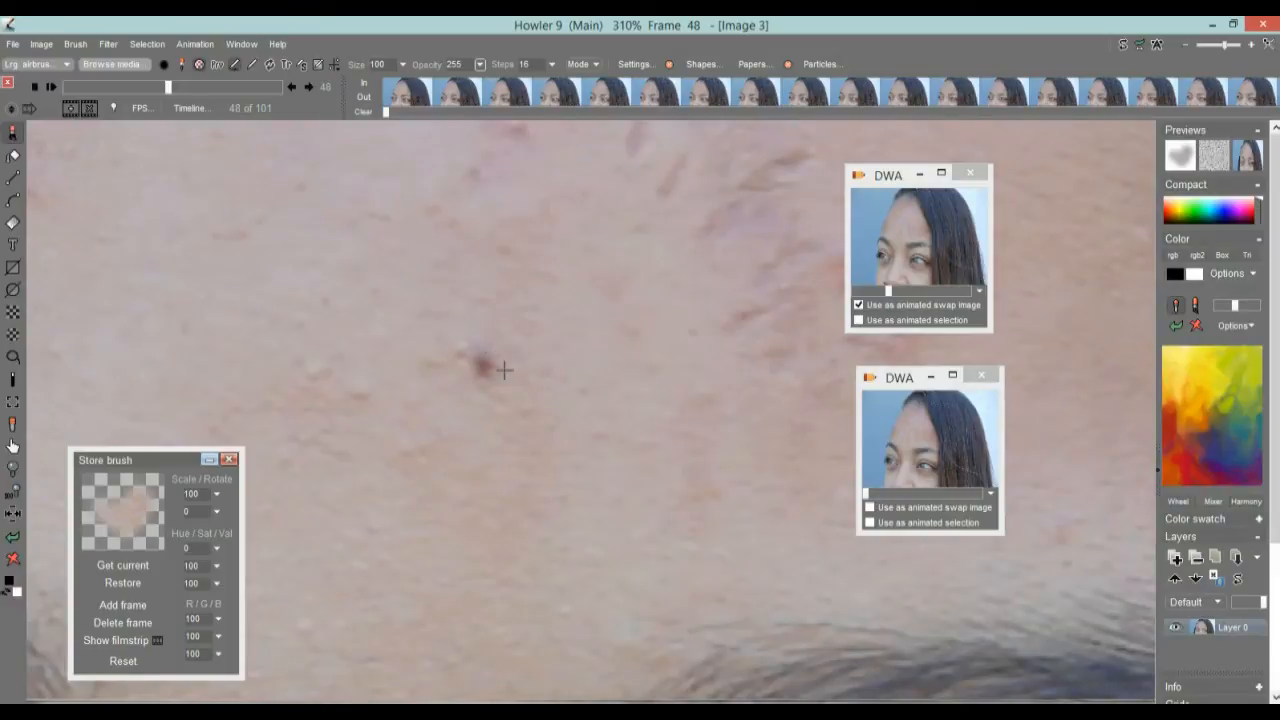
pyautogui.scroll(-3, 485, 344)
pyautogui.moveTo(566, 331); pyautogui.dragTo(491, 318)
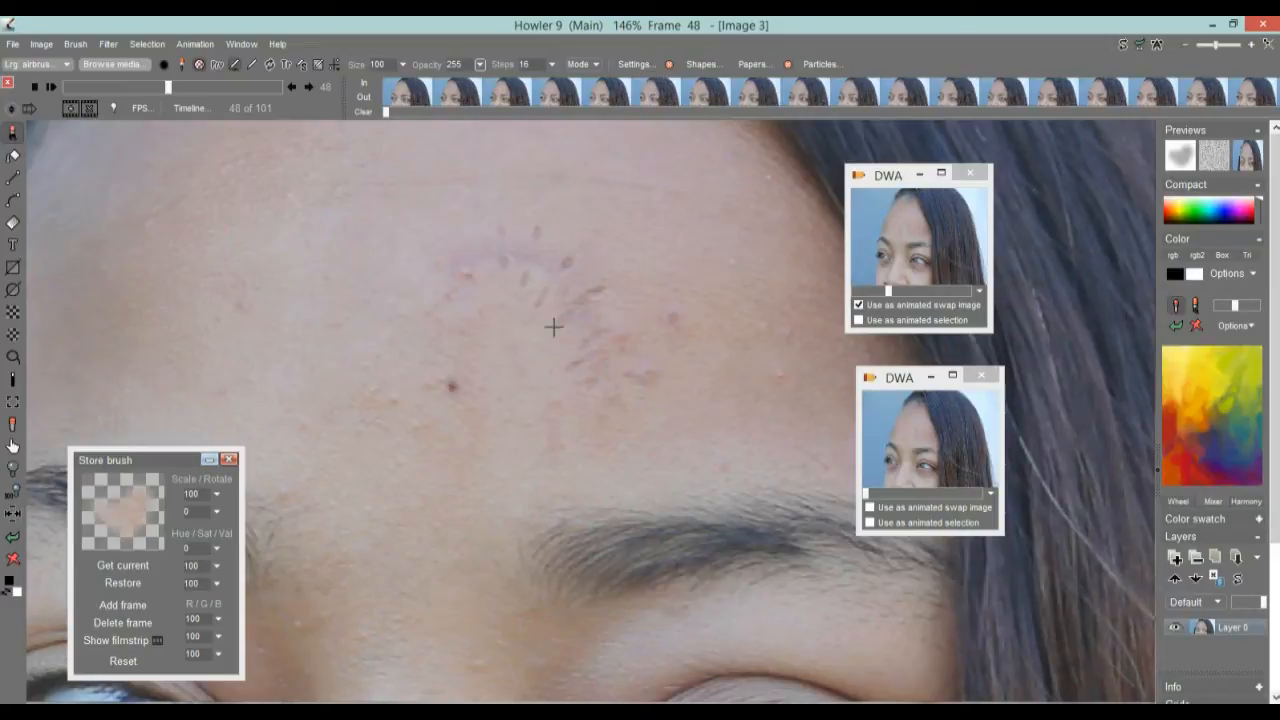
pyautogui.scroll(-2, 470, 325)
pyautogui.scroll(2, 470, 325)
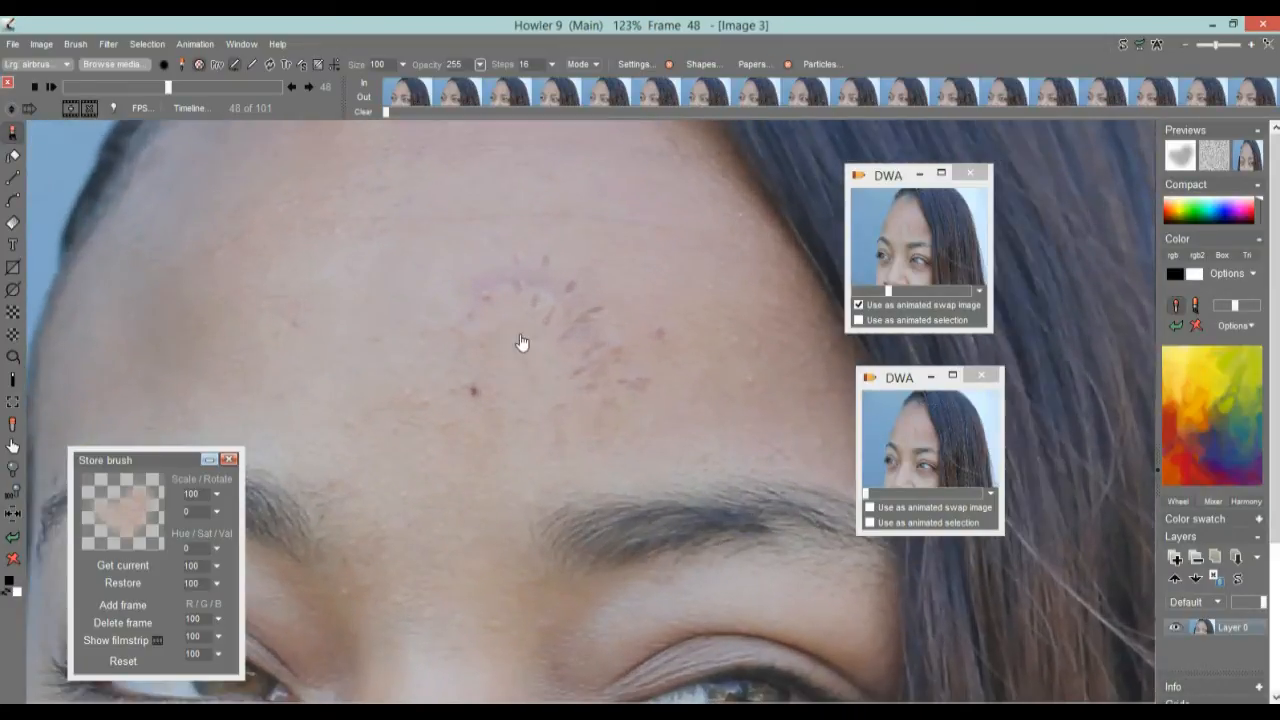
pyautogui.scroll(-1, 540, 335)
pyautogui.scroll(3, 571, 340)
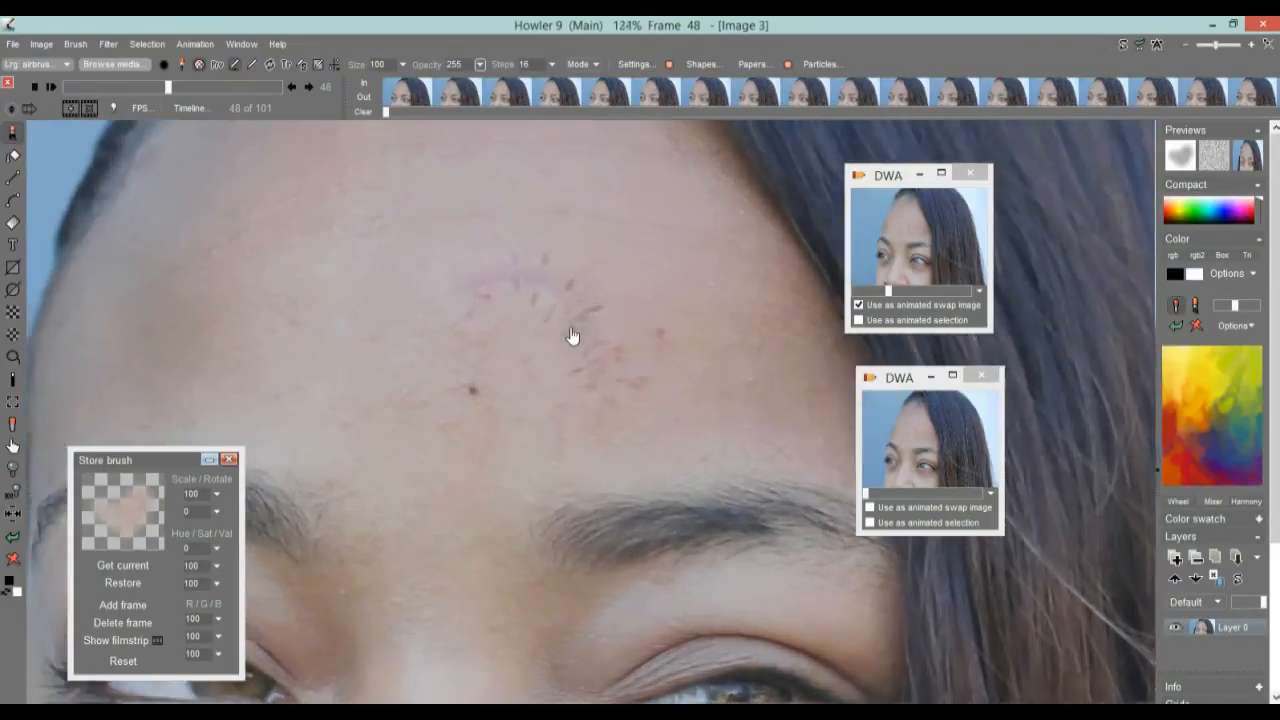
pyautogui.moveTo(508, 296); pyautogui.dragTo(458, 315)
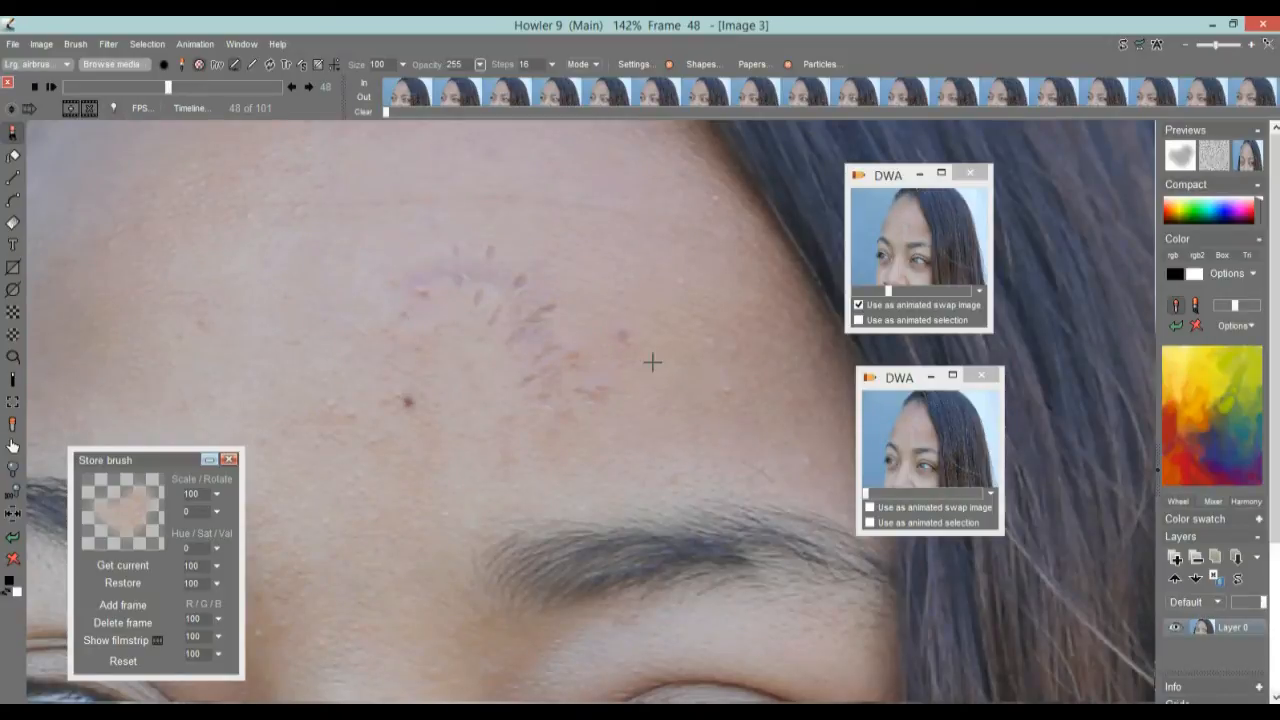
pyautogui.scroll(-3, 641, 371)
pyautogui.scroll(1, 543, 403)
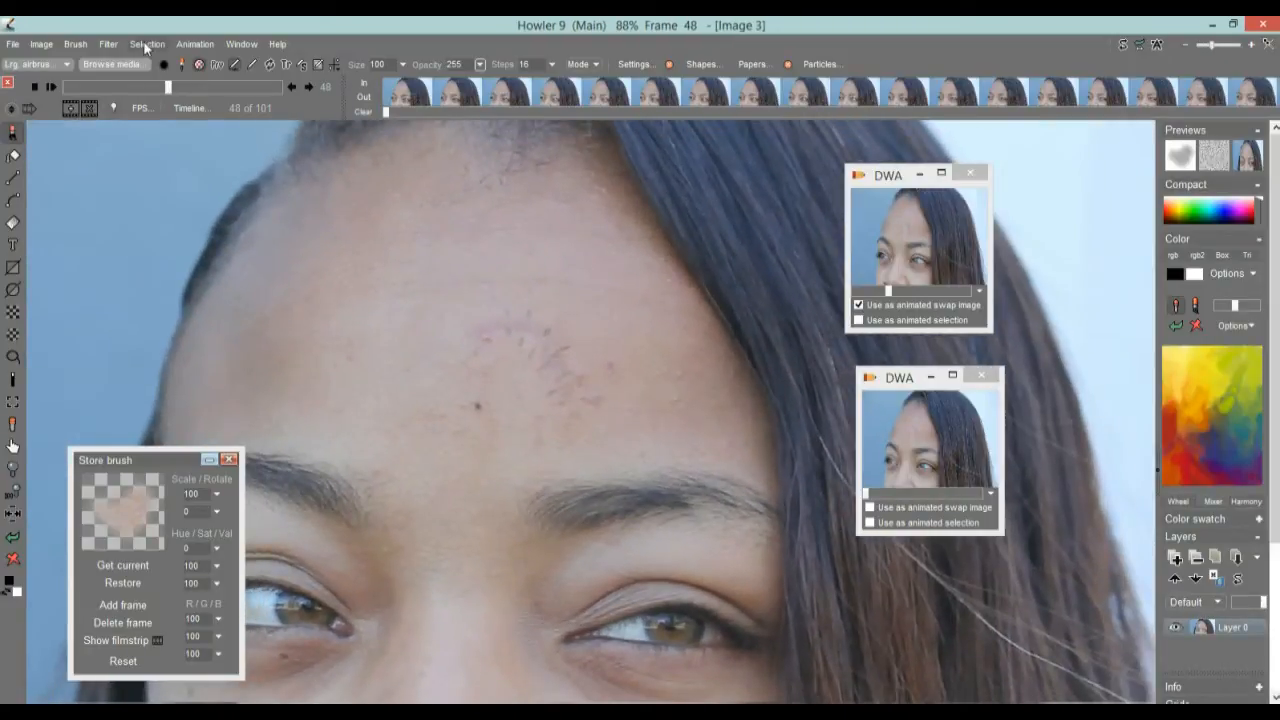
# Scrub to the end of the clip and set its playback rate to 30 fps (NTSC video).
pyautogui.moveTo(167, 88); pyautogui.dragTo(280, 95)
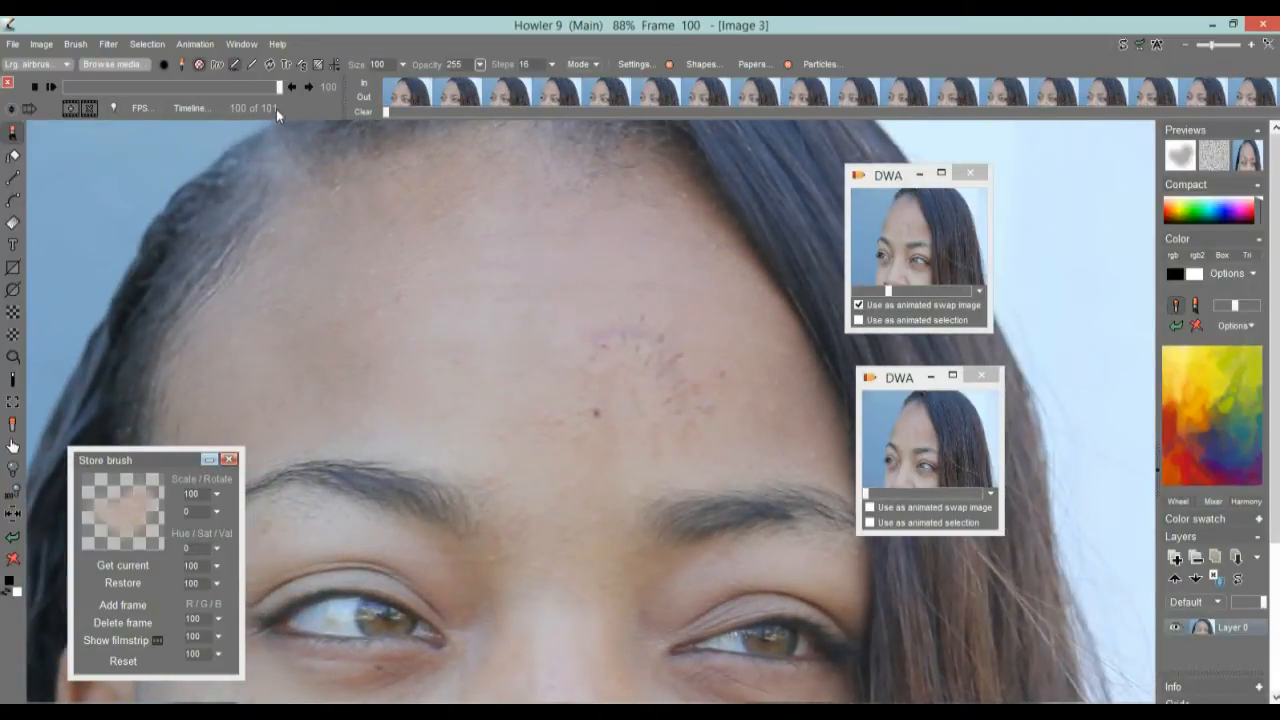
pyautogui.click(139, 108)
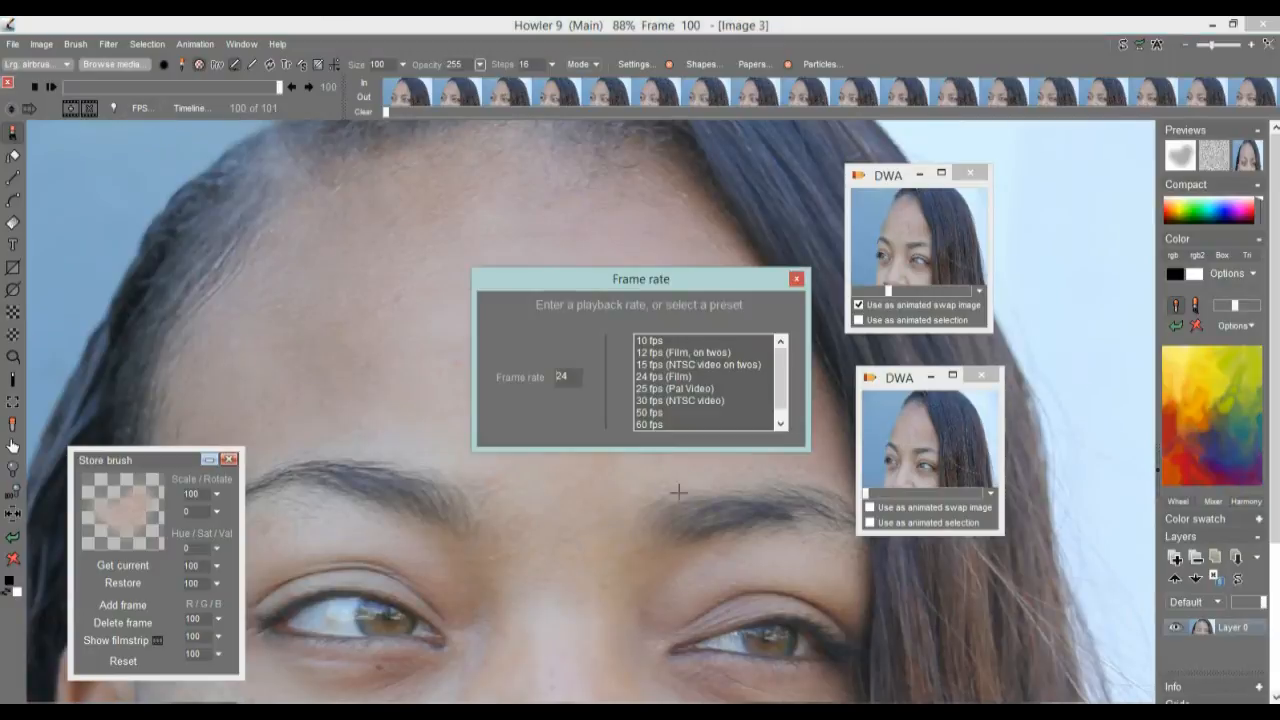
pyautogui.click(659, 403)
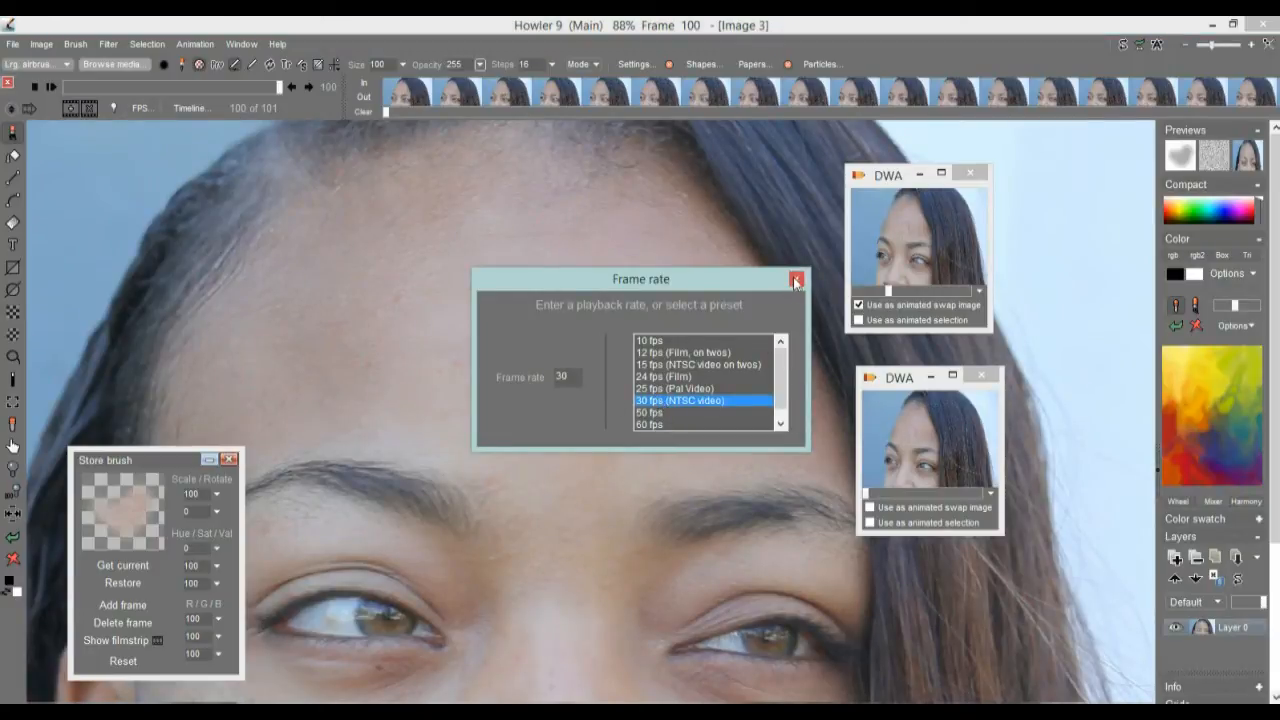
pyautogui.click(796, 280)
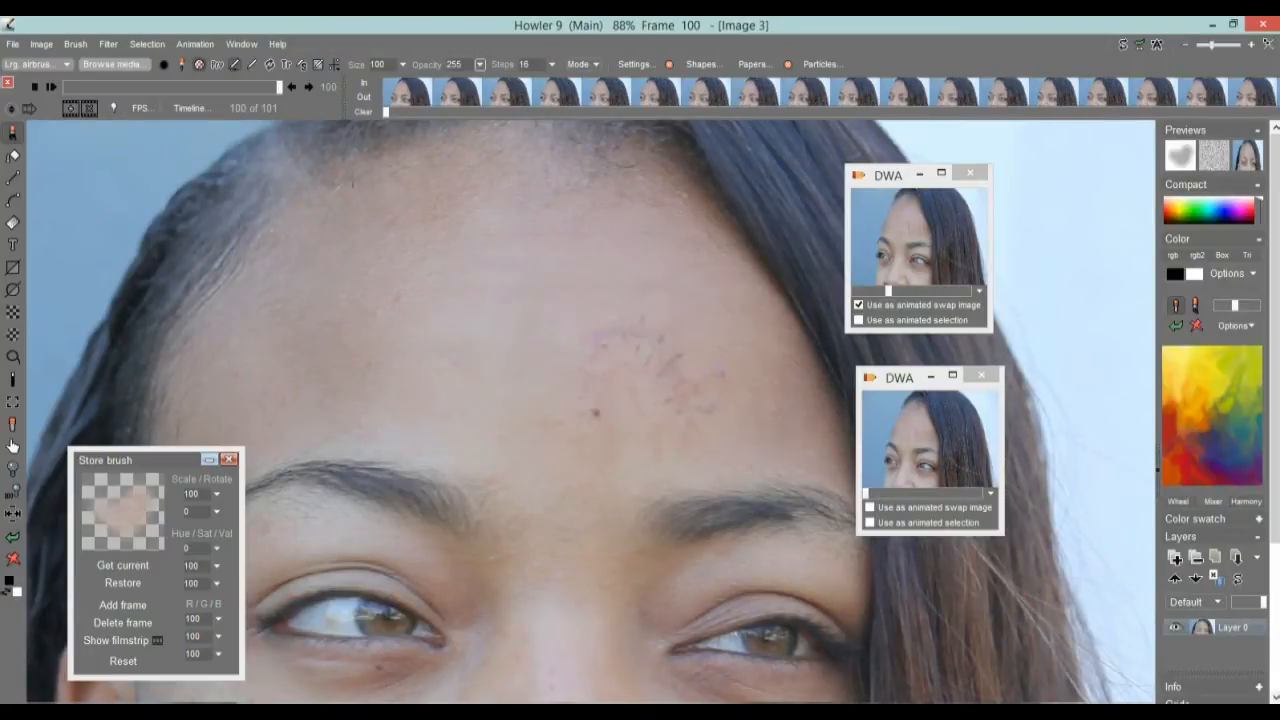
# Play the clip from frame 0 and inspect the forehead mole and marks up close through frame 34.
pyautogui.click(69, 88)
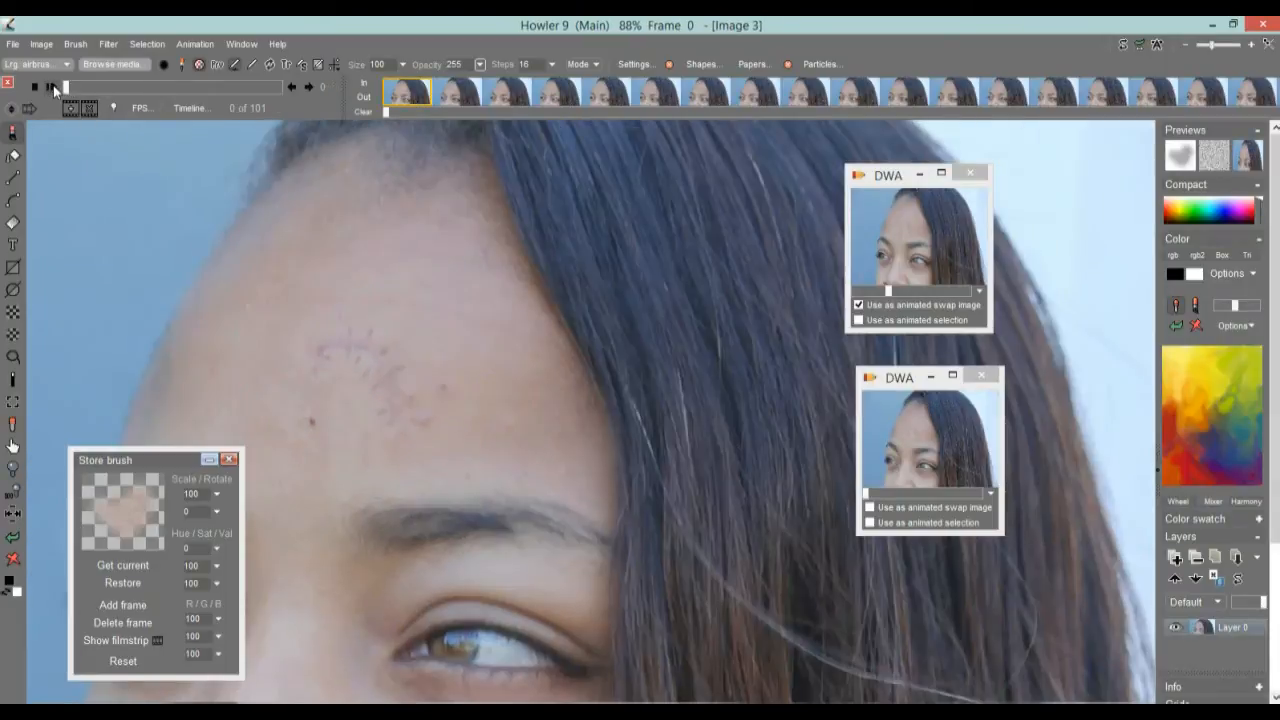
pyautogui.click(53, 88)
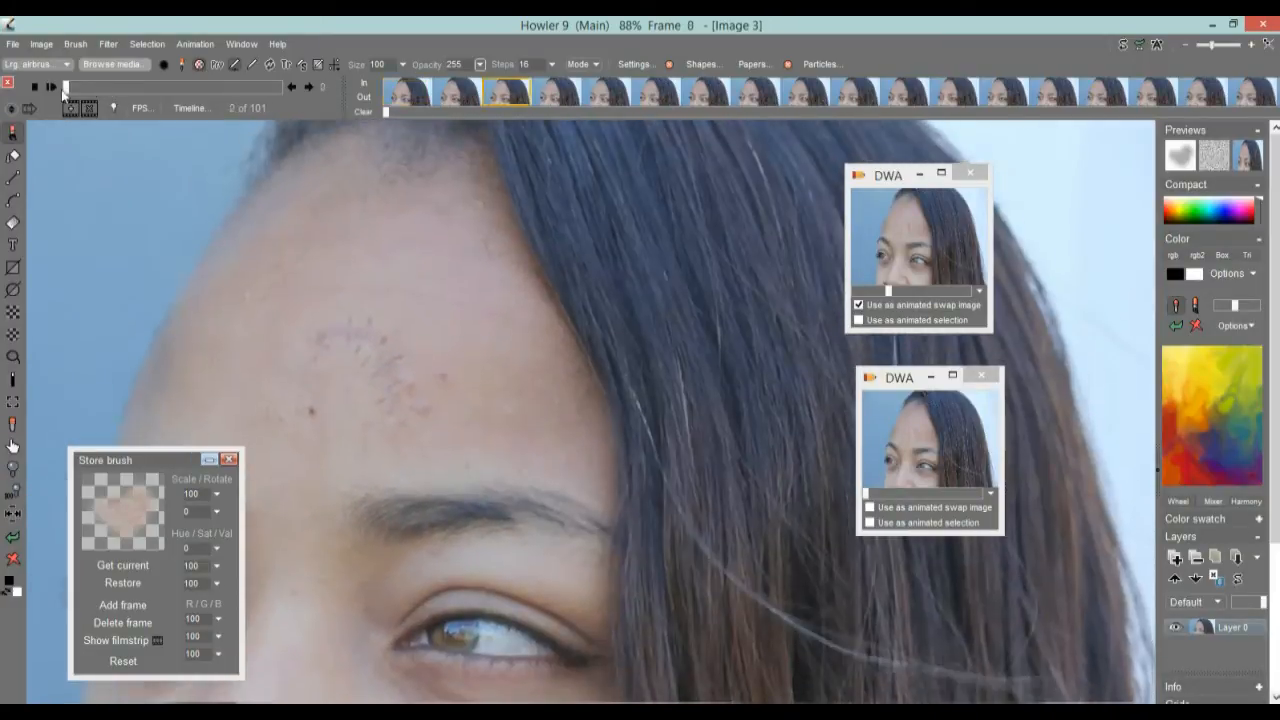
pyautogui.click(55, 88)
pyautogui.scroll(3, 475, 394)
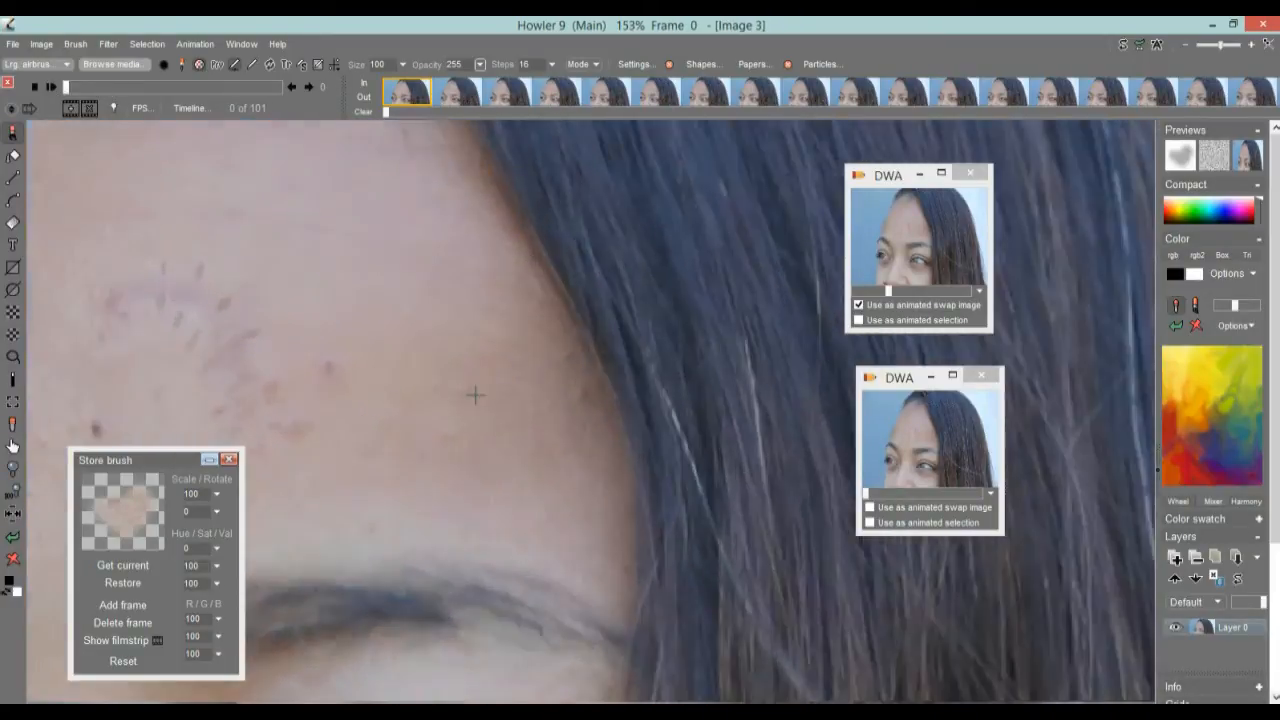
pyautogui.moveTo(335, 272); pyautogui.dragTo(880, 243)
pyautogui.moveTo(577, 370); pyautogui.dragTo(429, 331)
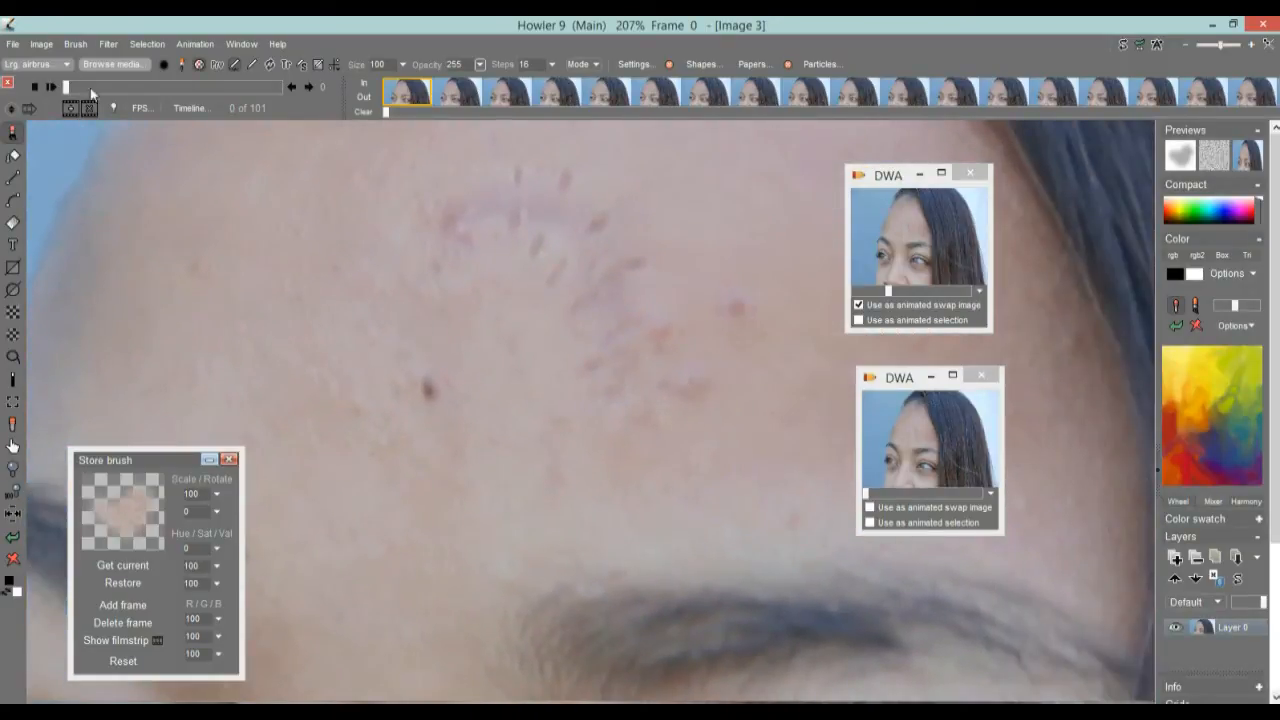
pyautogui.moveTo(66, 87); pyautogui.dragTo(141, 90)
pyautogui.moveTo(503, 250); pyautogui.dragTo(486, 300)
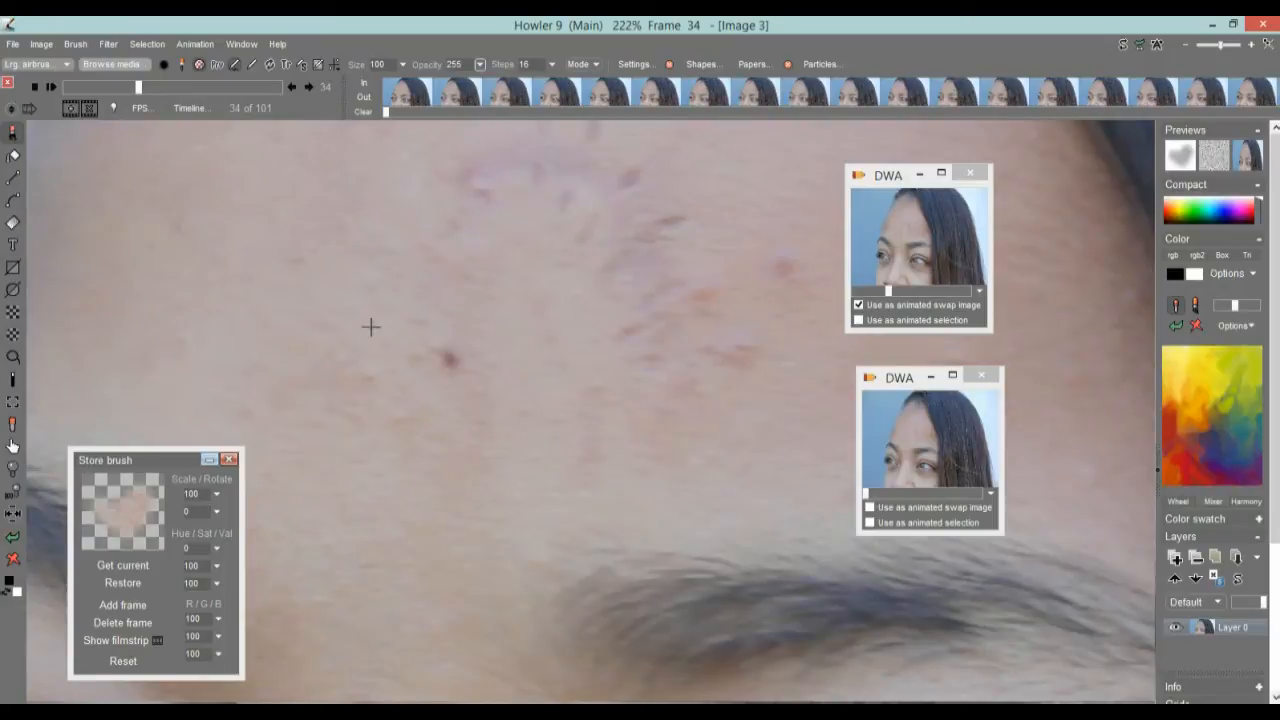
# At frame 58, lasso a wide area around the forehead mole and turn off the alpha overlay.
pyautogui.moveTo(140, 88); pyautogui.dragTo(190, 90)
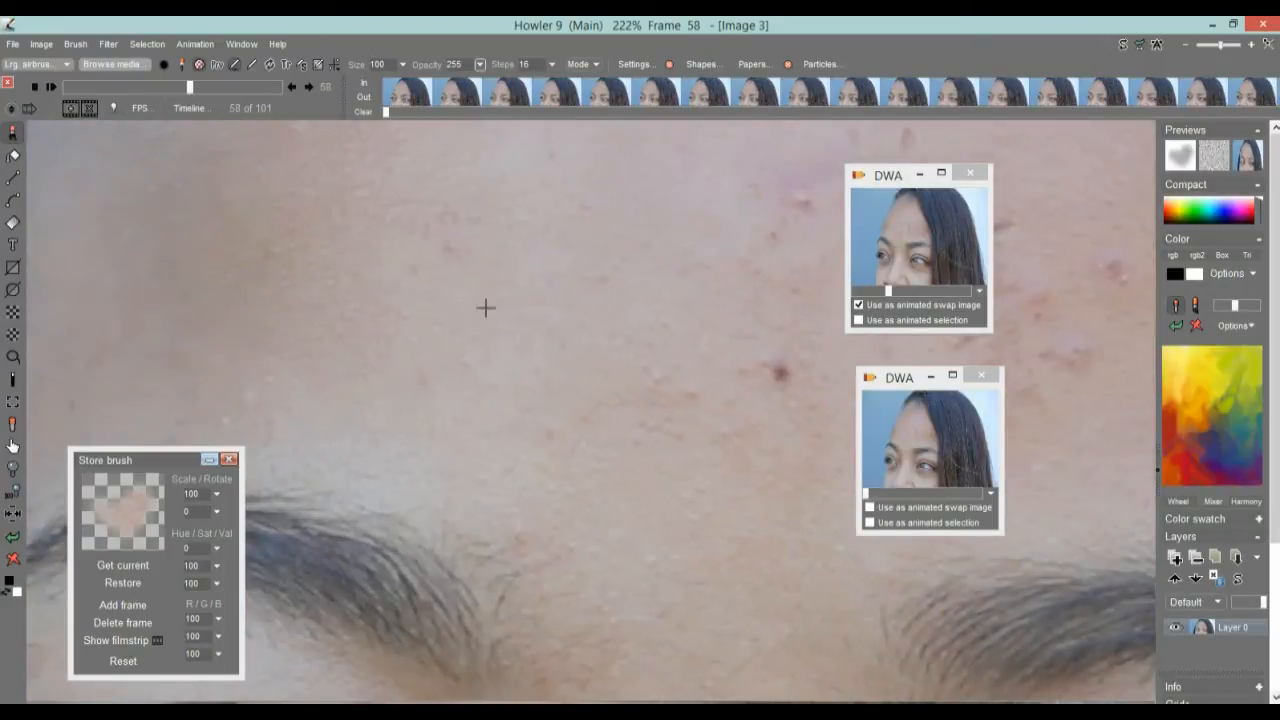
pyautogui.moveTo(636, 320); pyautogui.dragTo(349, 354)
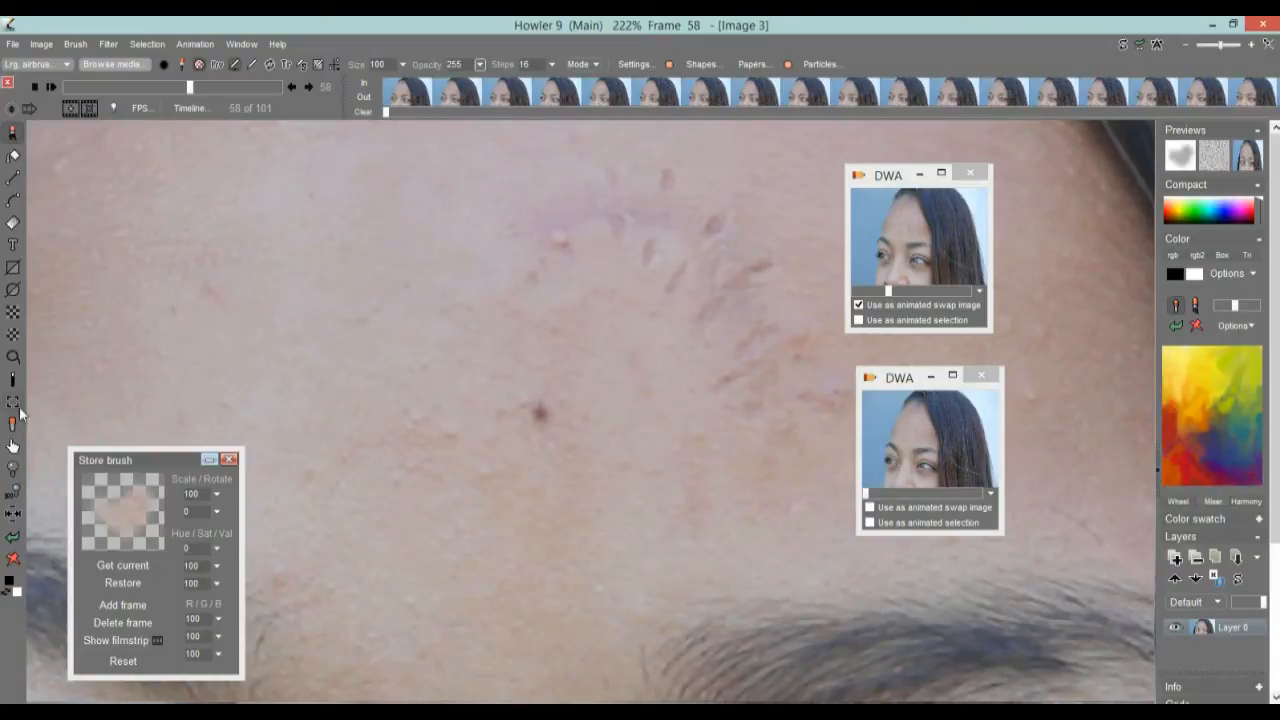
pyautogui.click(14, 356)
pyautogui.moveTo(523, 333)
pyautogui.mouseDown()
pyautogui.moveTo(477, 326)
pyautogui.moveTo(637, 423)
pyautogui.moveTo(562, 332)
pyautogui.mouseUp()
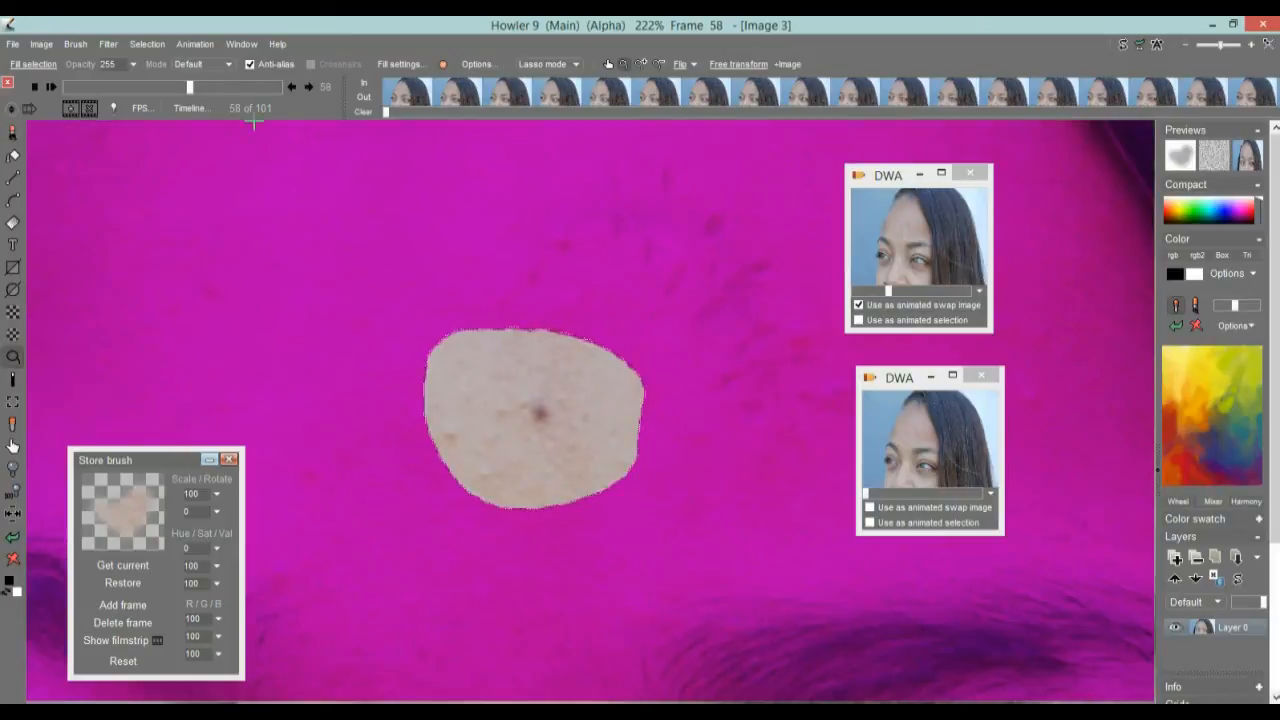
pyautogui.click(156, 43)
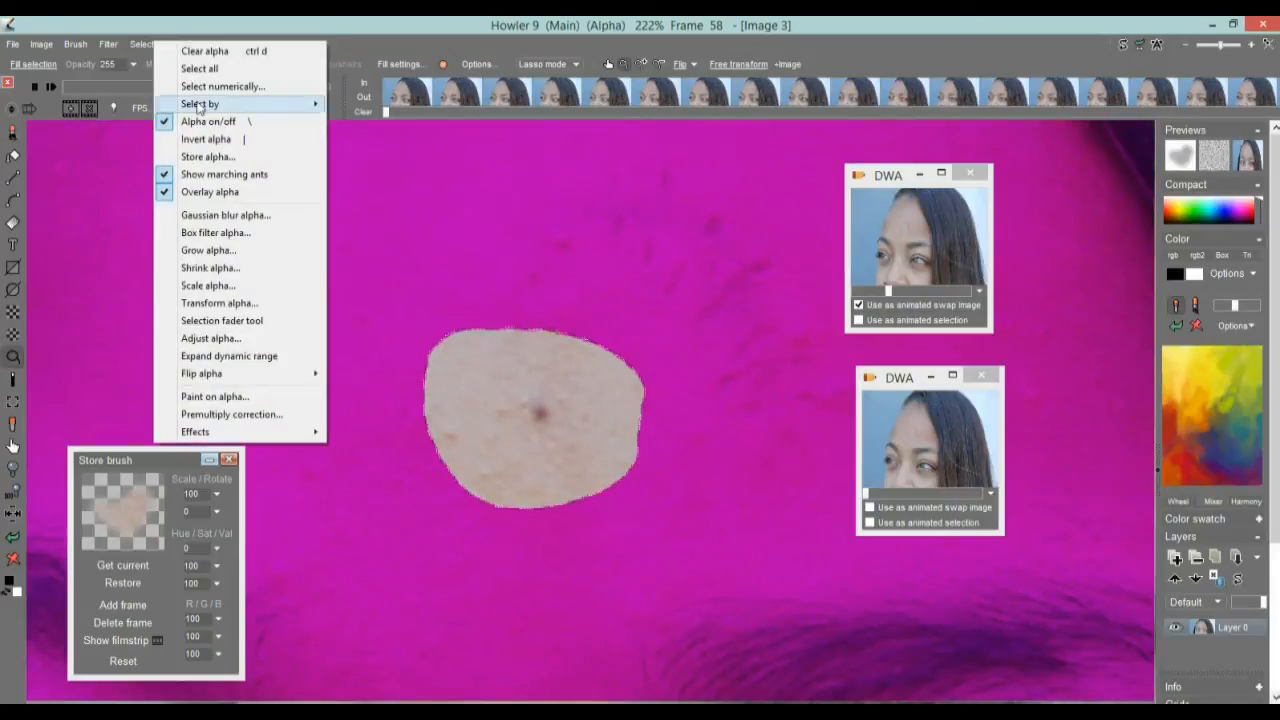
pyautogui.click(210, 192)
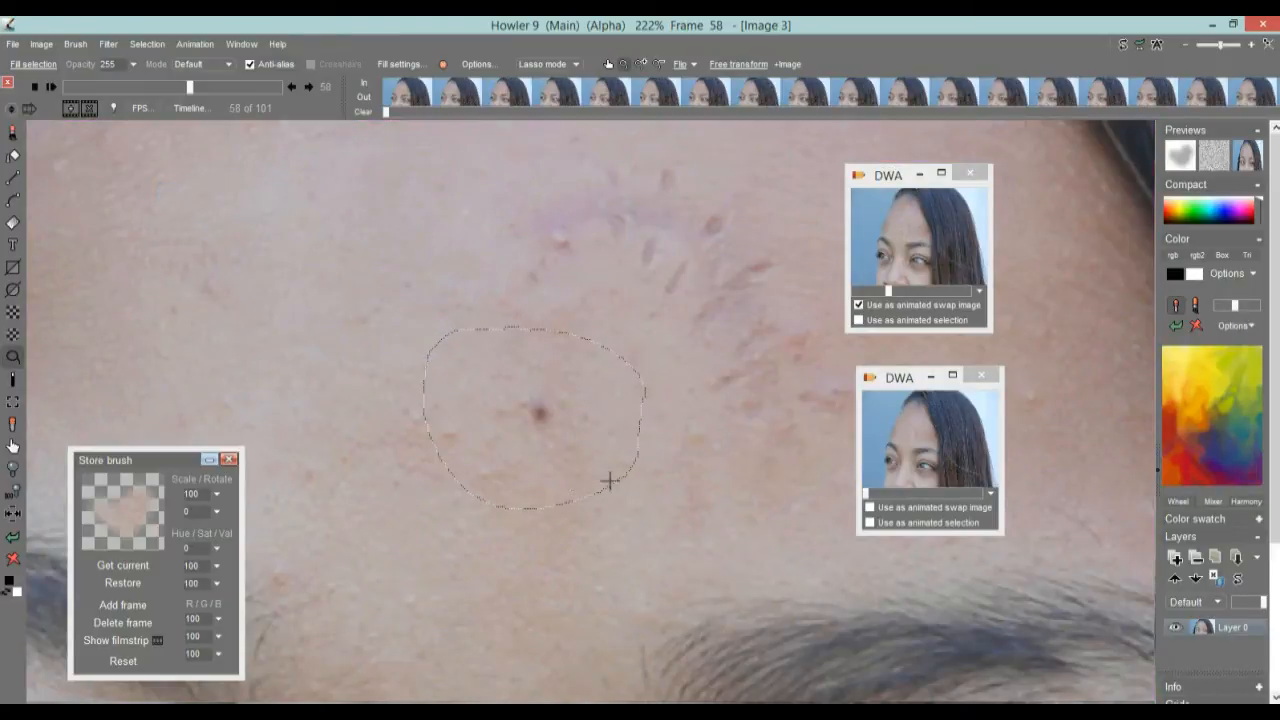
# Try a Gaussian blur with the Approximate algorithm on the selected area around the mole, at the maximum and at a very low level.
pyautogui.click(113, 47)
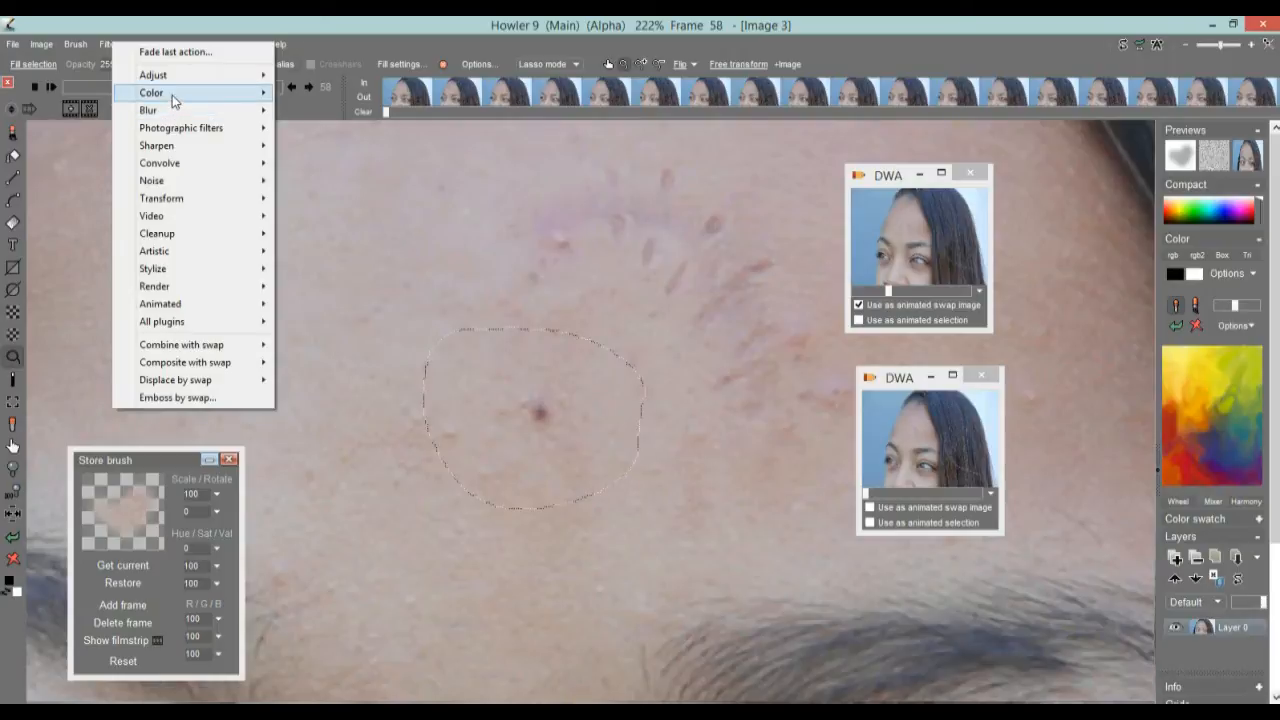
pyautogui.moveTo(172, 95)
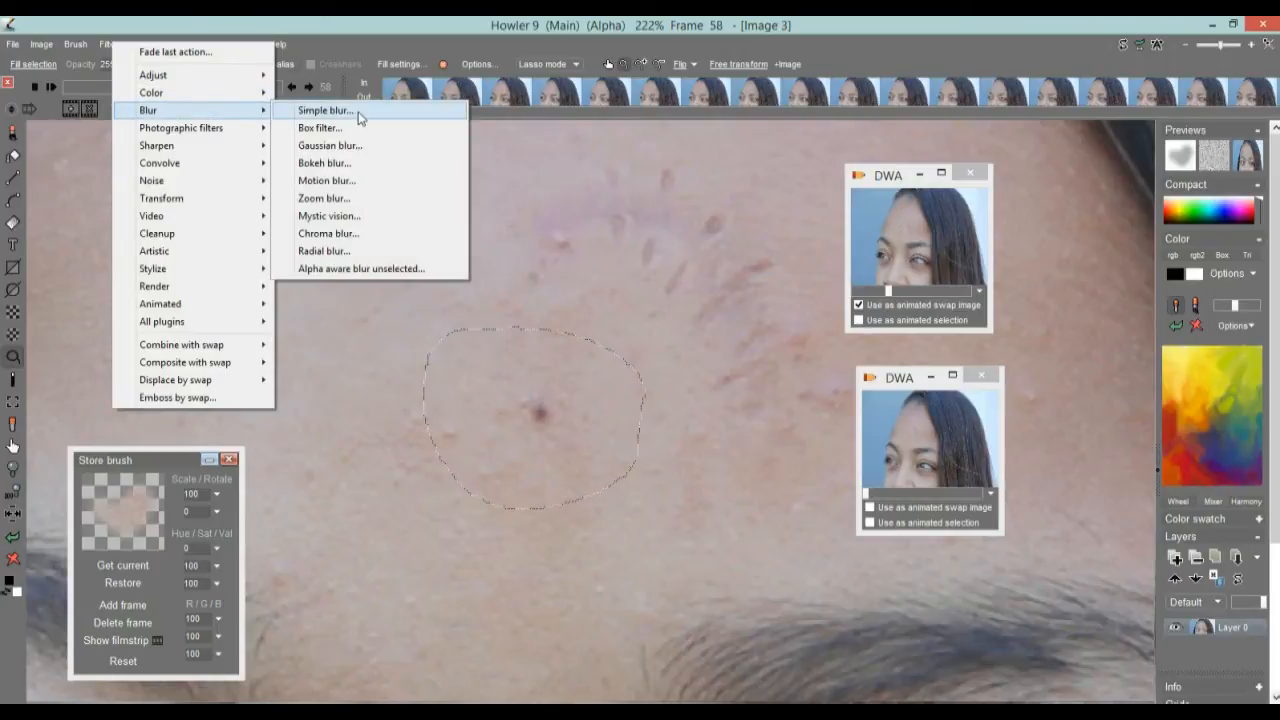
pyautogui.click(332, 146)
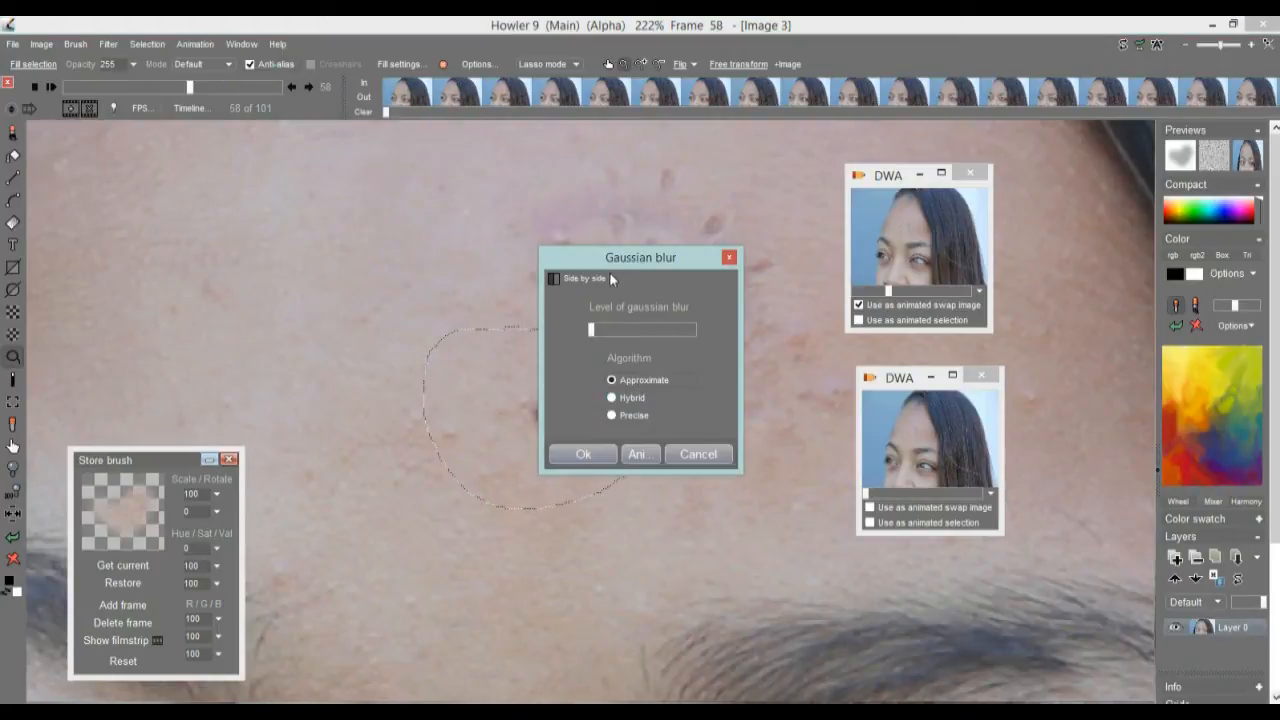
pyautogui.moveTo(620, 269); pyautogui.dragTo(796, 343)
pyautogui.moveTo(769, 401); pyautogui.dragTo(871, 406)
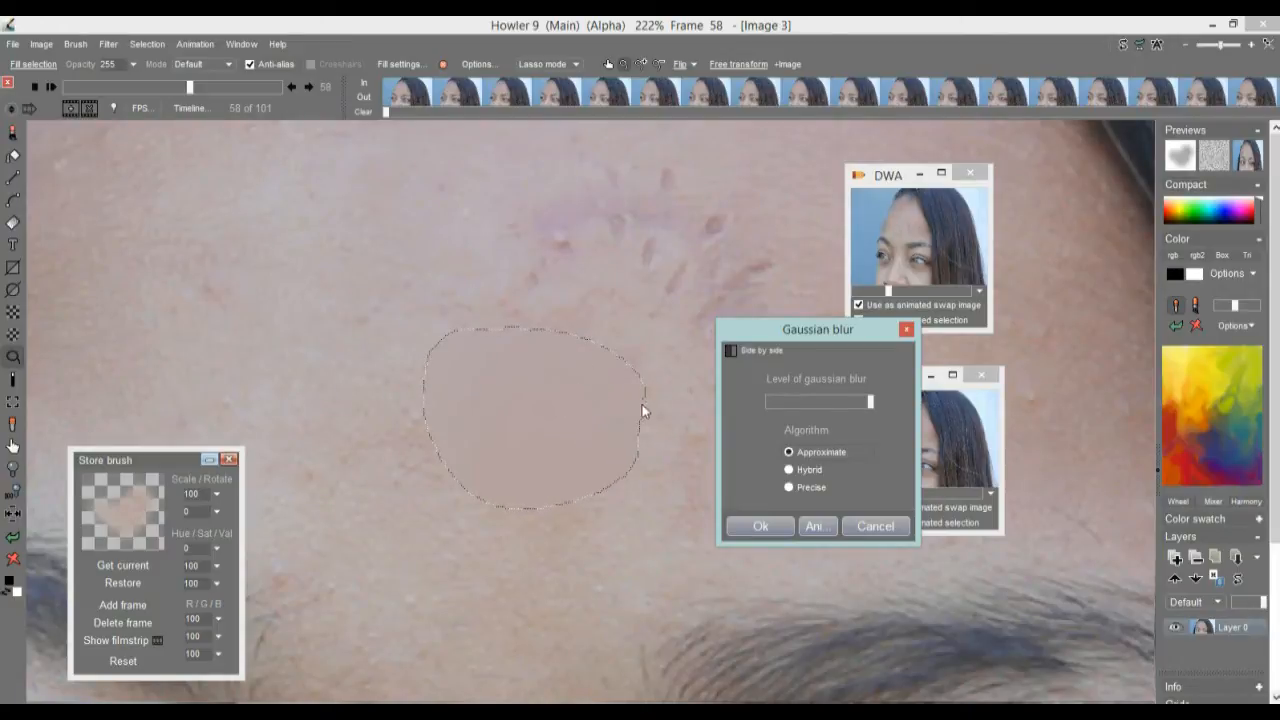
pyautogui.moveTo(832, 396)
pyautogui.mouseDown()
pyautogui.moveTo(761, 415)
pyautogui.moveTo(832, 413)
pyautogui.moveTo(767, 408)
pyautogui.mouseUp()
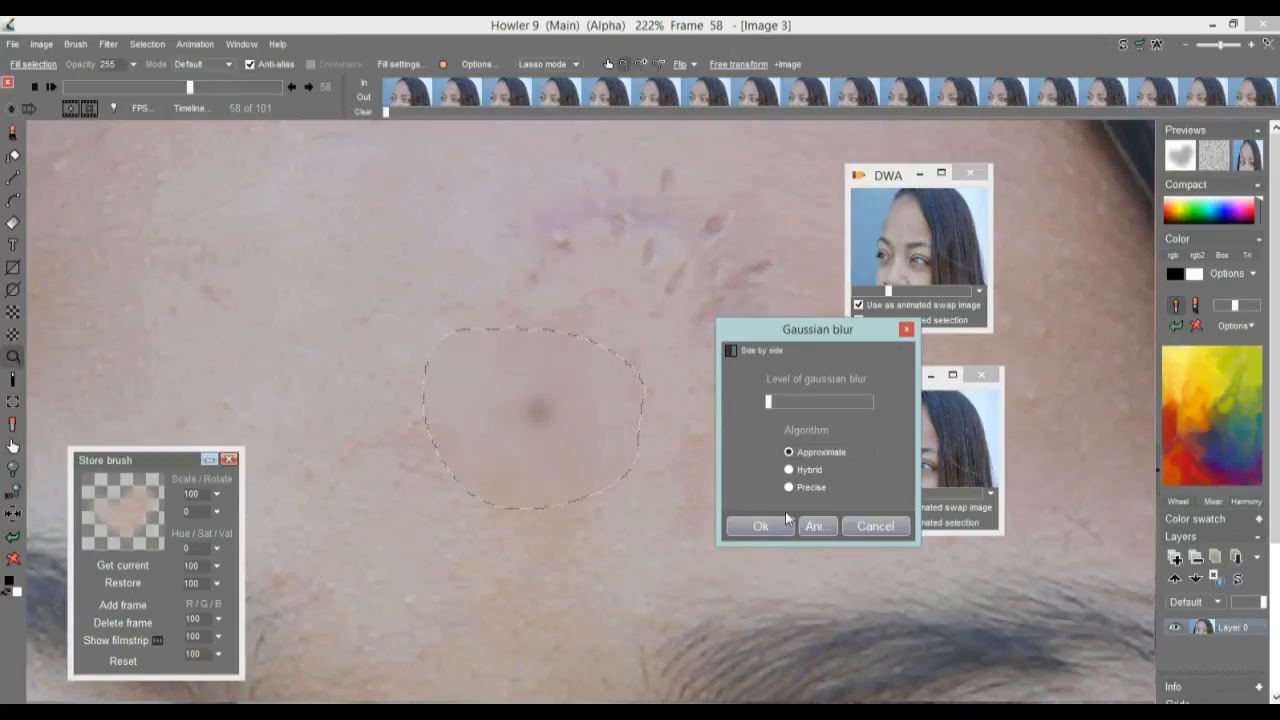
pyautogui.click(893, 527)
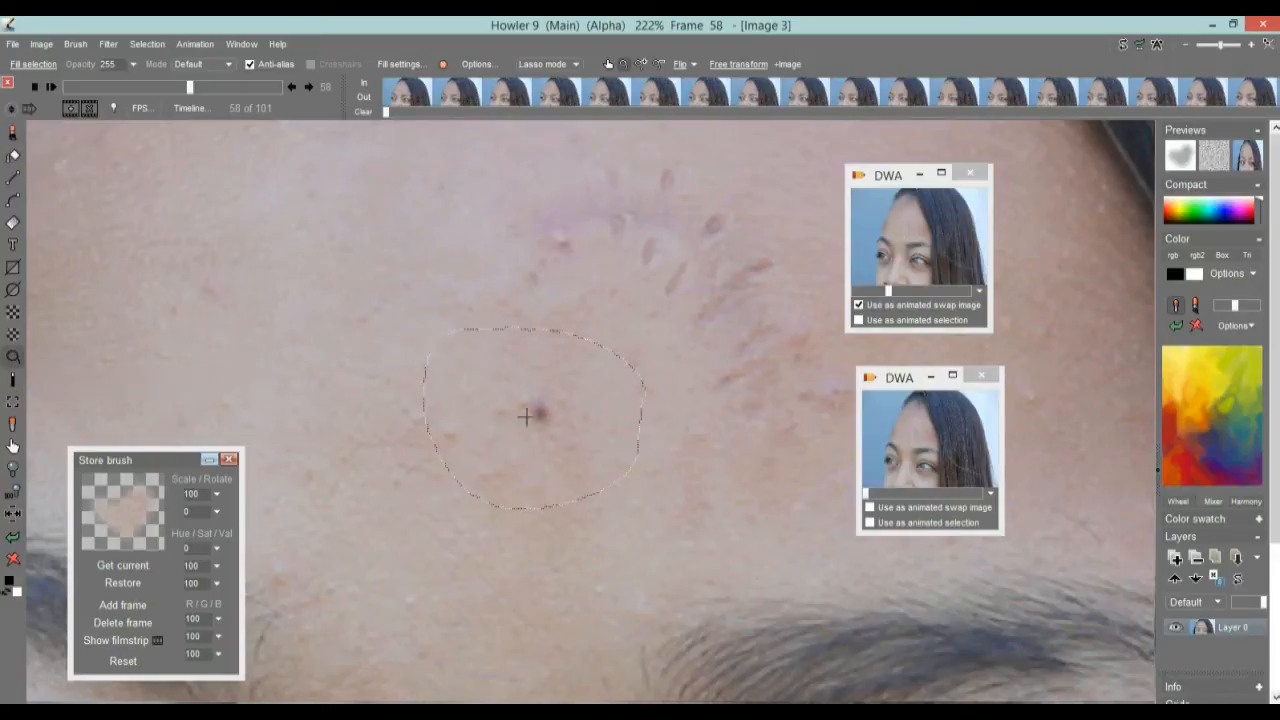
# Replace the selection with a smaller lasso outline drawn closely around the forehead mole.
pyautogui.scroll(4, 528, 422)
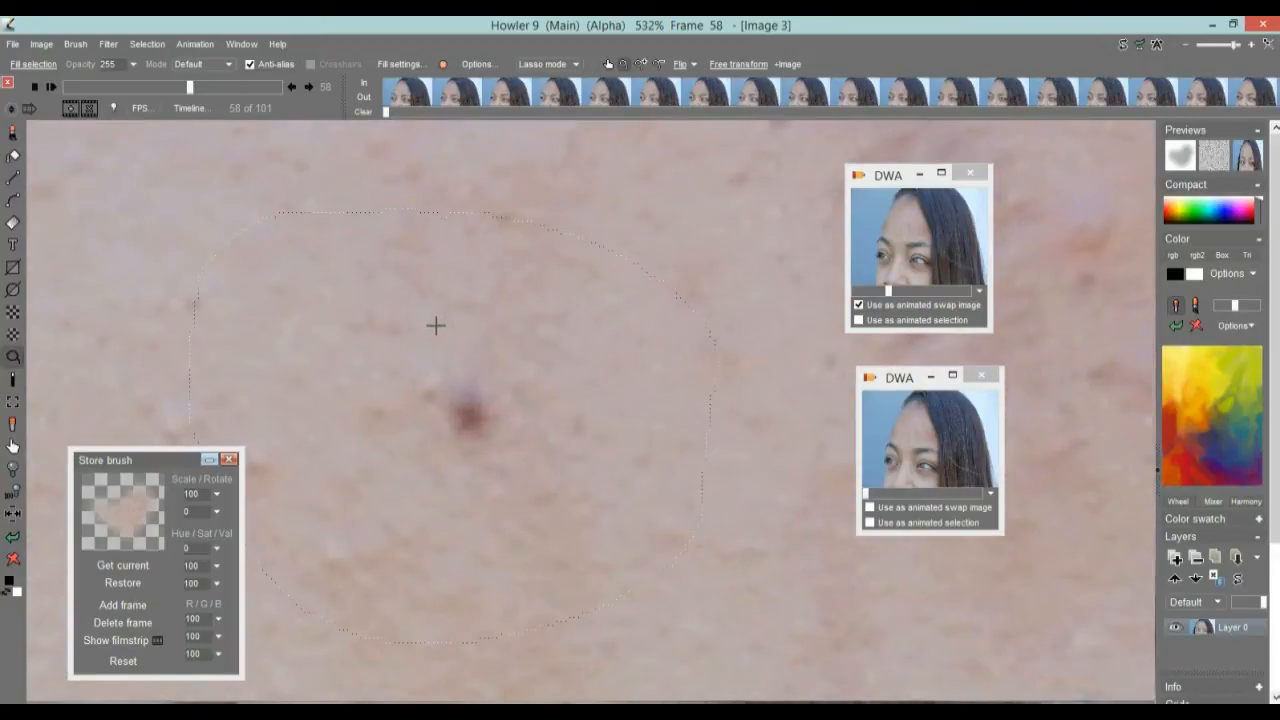
pyautogui.moveTo(404, 330)
pyautogui.mouseDown()
pyautogui.moveTo(340, 363)
pyautogui.moveTo(411, 477)
pyautogui.moveTo(551, 451)
pyautogui.moveTo(498, 340)
pyautogui.moveTo(450, 327)
pyautogui.mouseUp()
pyautogui.scroll(-1, 650, 372)
pyautogui.scroll(-5, 600, 372)
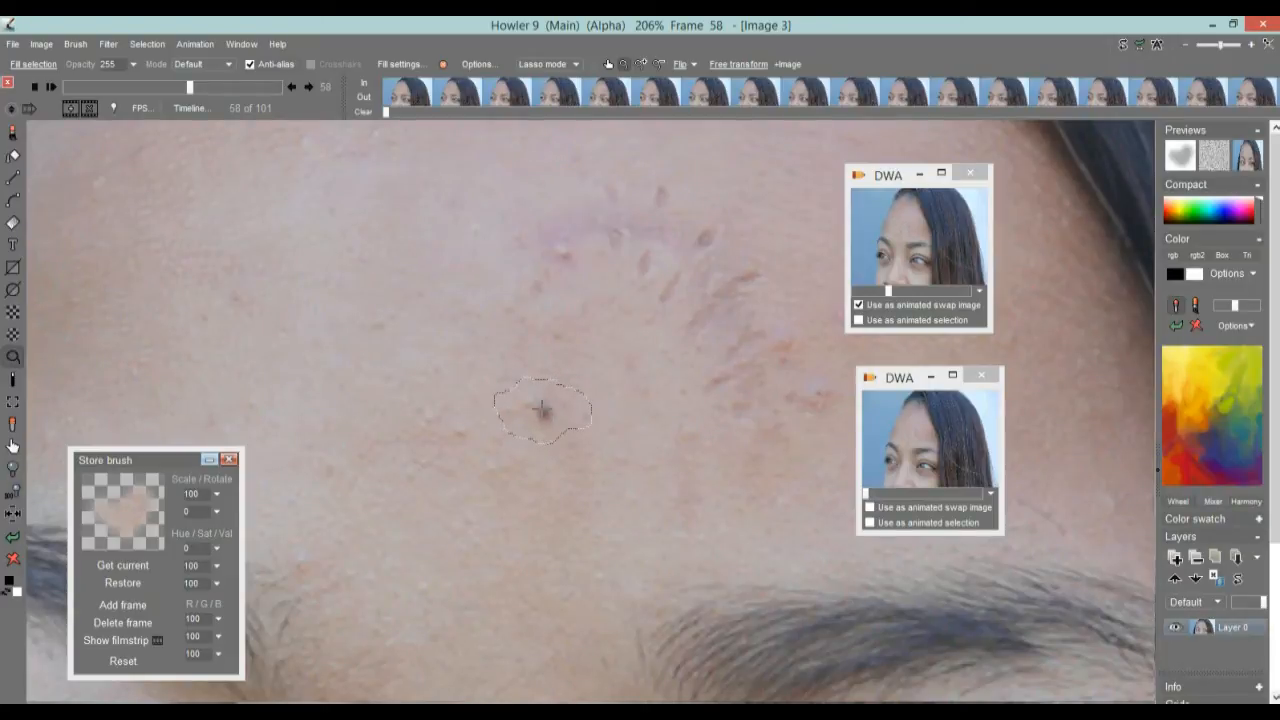
# Move the lasso selection off the mole onto clear skin beside it and replace it with a larger rounded outline.
pyautogui.moveTo(517, 417)
pyautogui.mouseDown()
pyautogui.moveTo(467, 409)
pyautogui.moveTo(475, 434)
pyautogui.moveTo(532, 466)
pyautogui.mouseUp()
pyautogui.moveTo(601, 423); pyautogui.dragTo(461, 419)
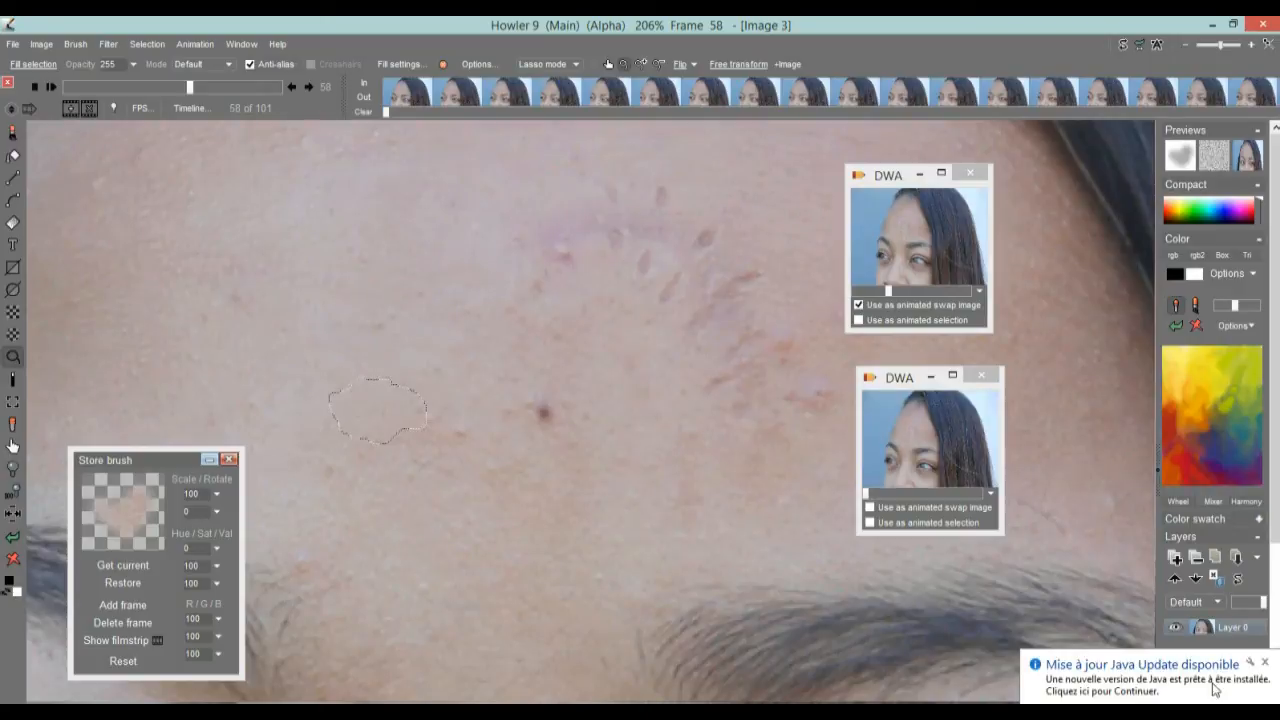
pyautogui.click(1265, 664)
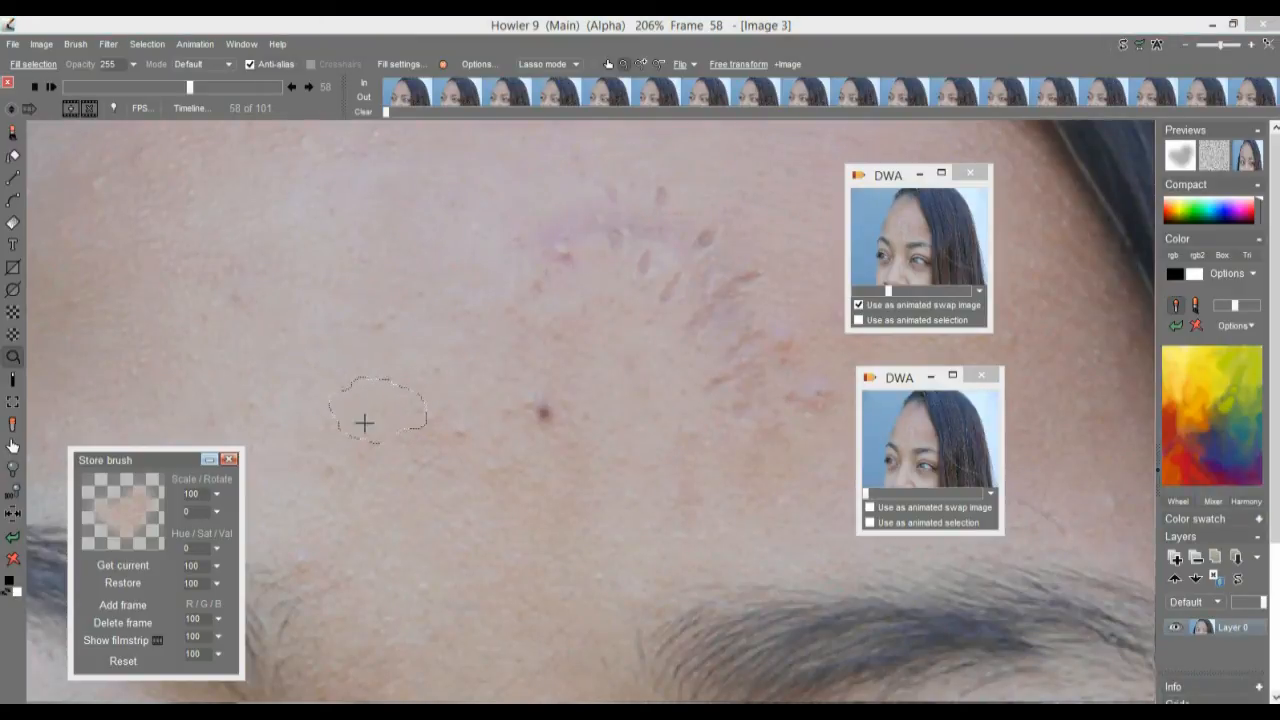
pyautogui.moveTo(334, 367)
pyautogui.mouseDown()
pyautogui.moveTo(309, 397)
pyautogui.moveTo(329, 443)
pyautogui.moveTo(391, 460)
pyautogui.moveTo(437, 433)
pyautogui.mouseUp()
pyautogui.moveTo(432, 378); pyautogui.dragTo(346, 363)
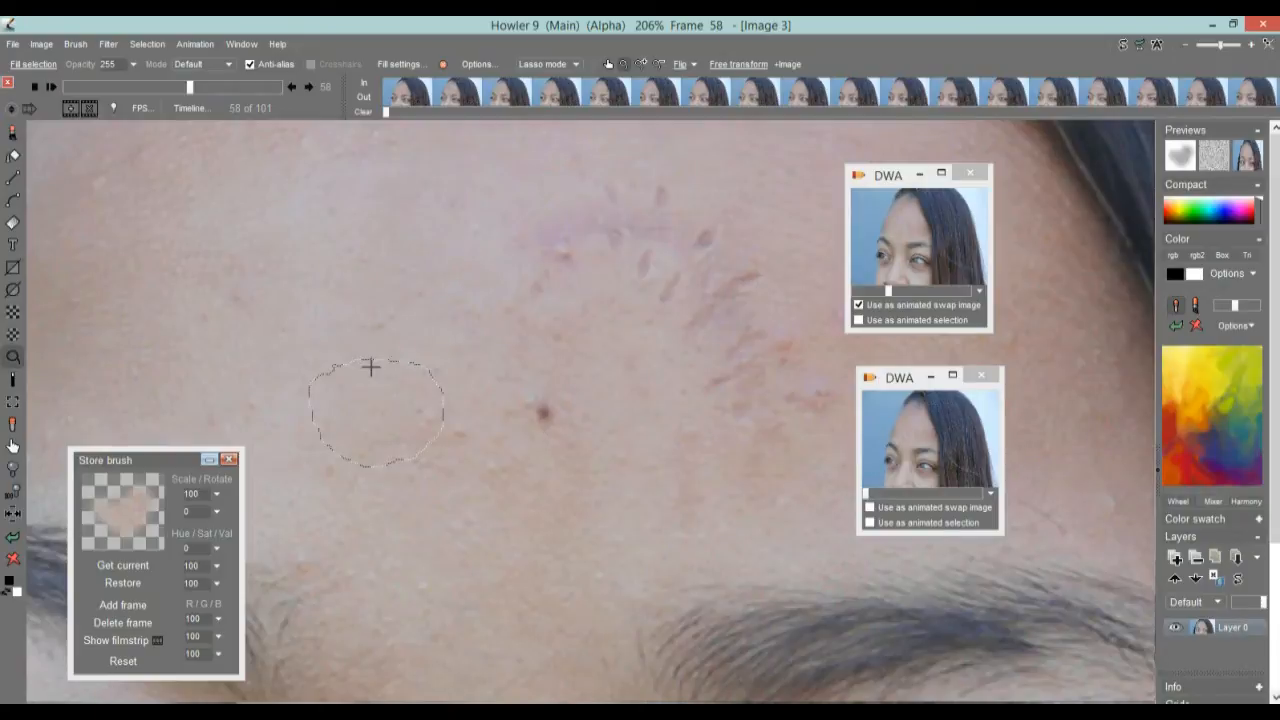
# Turn on the alpha overlay, and store a copy of the selection's alpha in a small window above the stored brush.
pyautogui.click(147, 44)
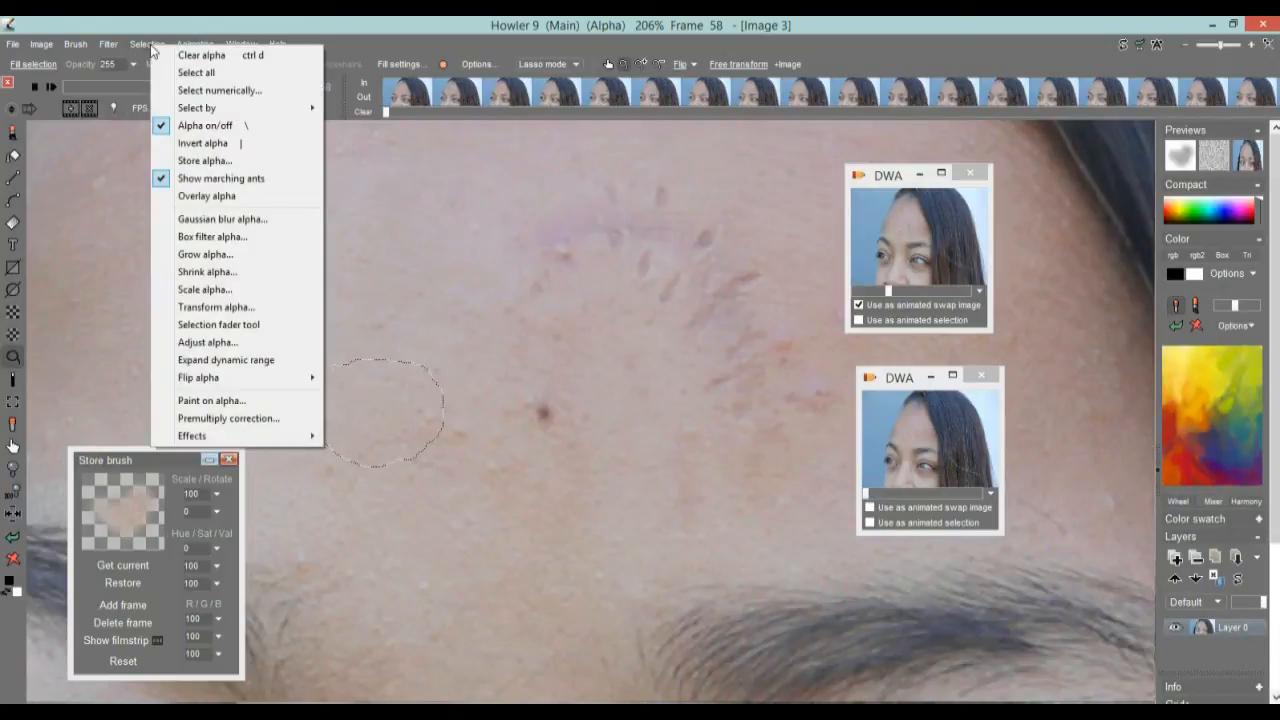
pyautogui.click(199, 199)
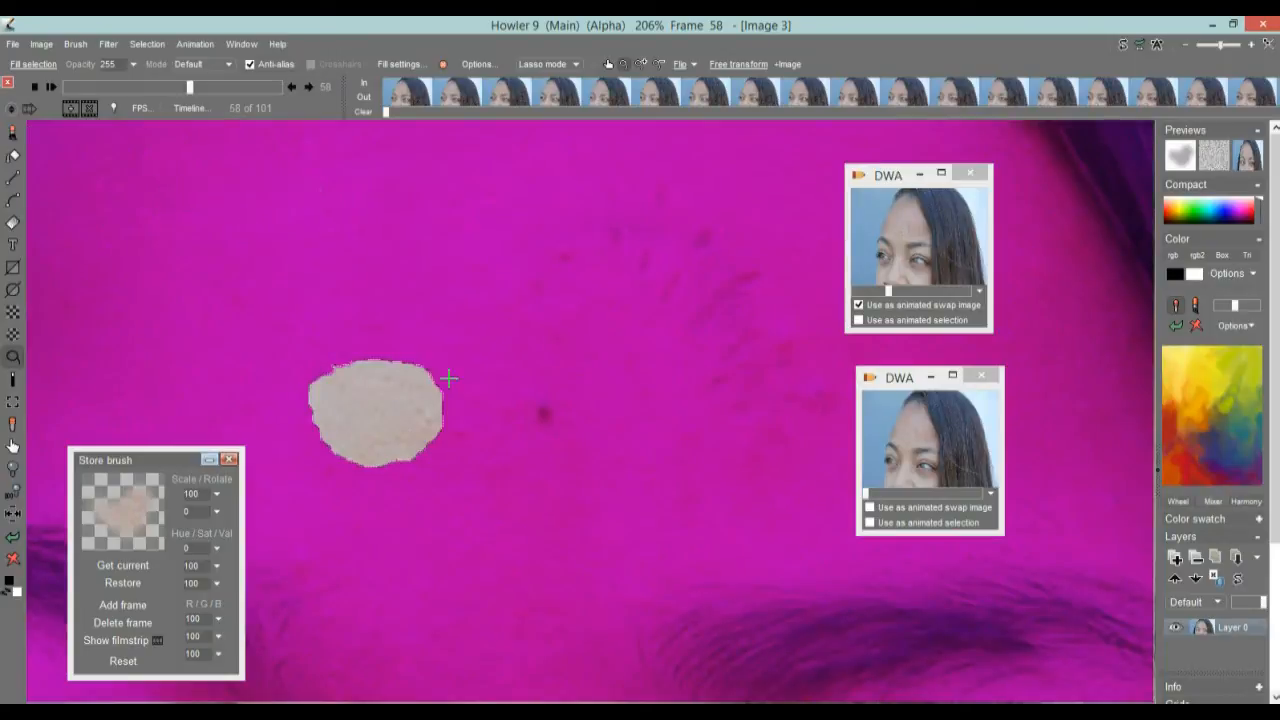
pyautogui.moveTo(357, 389); pyautogui.dragTo(586, 403)
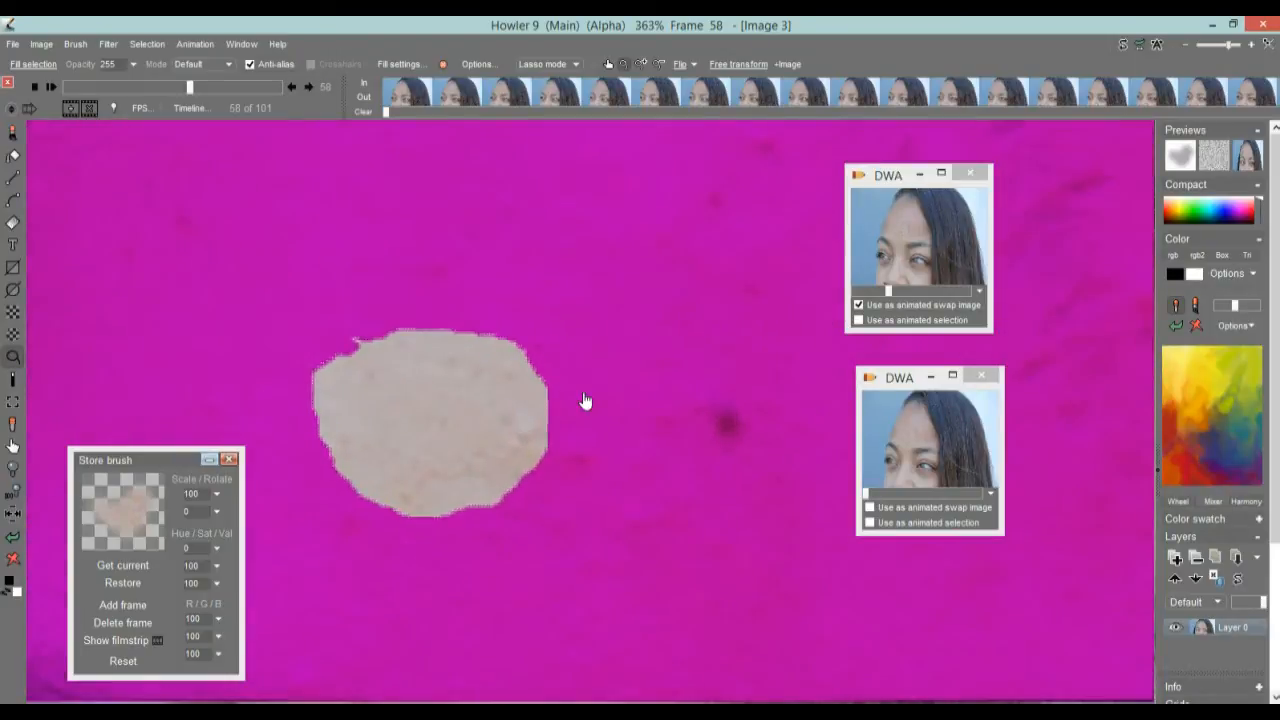
pyautogui.click(147, 44)
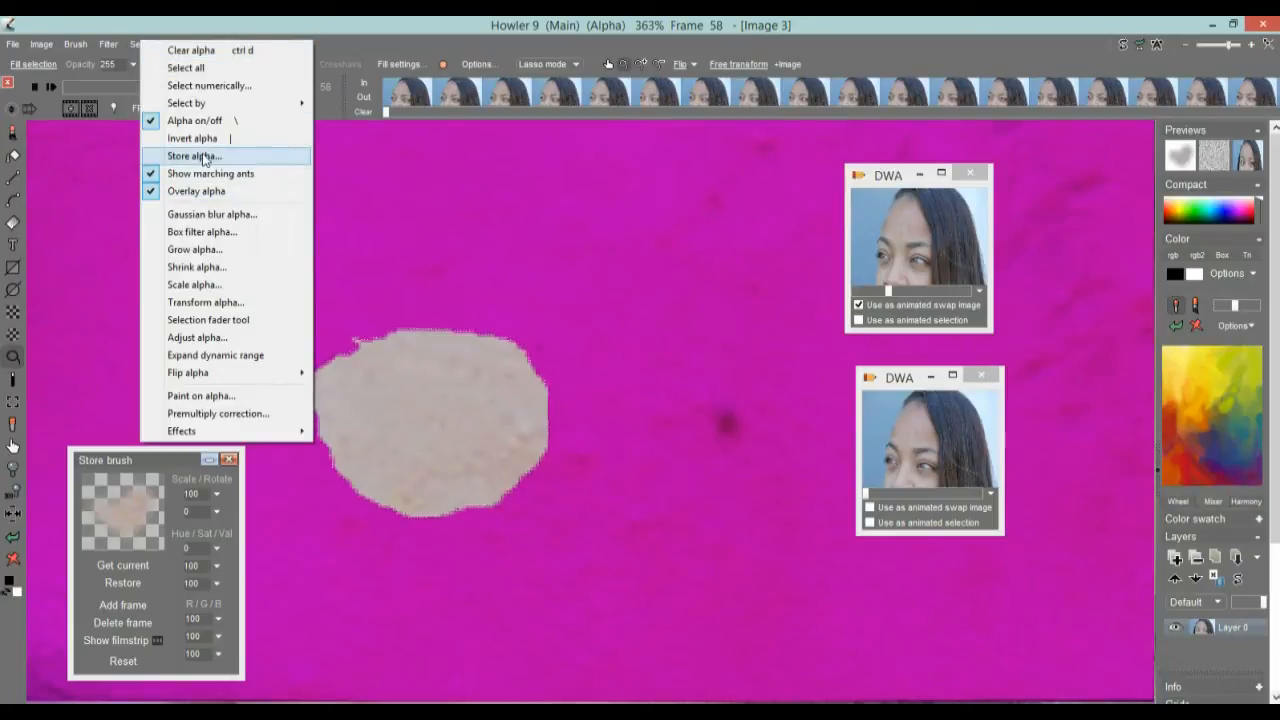
pyautogui.click(195, 155)
pyautogui.moveTo(127, 408)
pyautogui.mouseDown()
pyautogui.moveTo(83, 186)
pyautogui.moveTo(116, 166)
pyautogui.mouseUp()
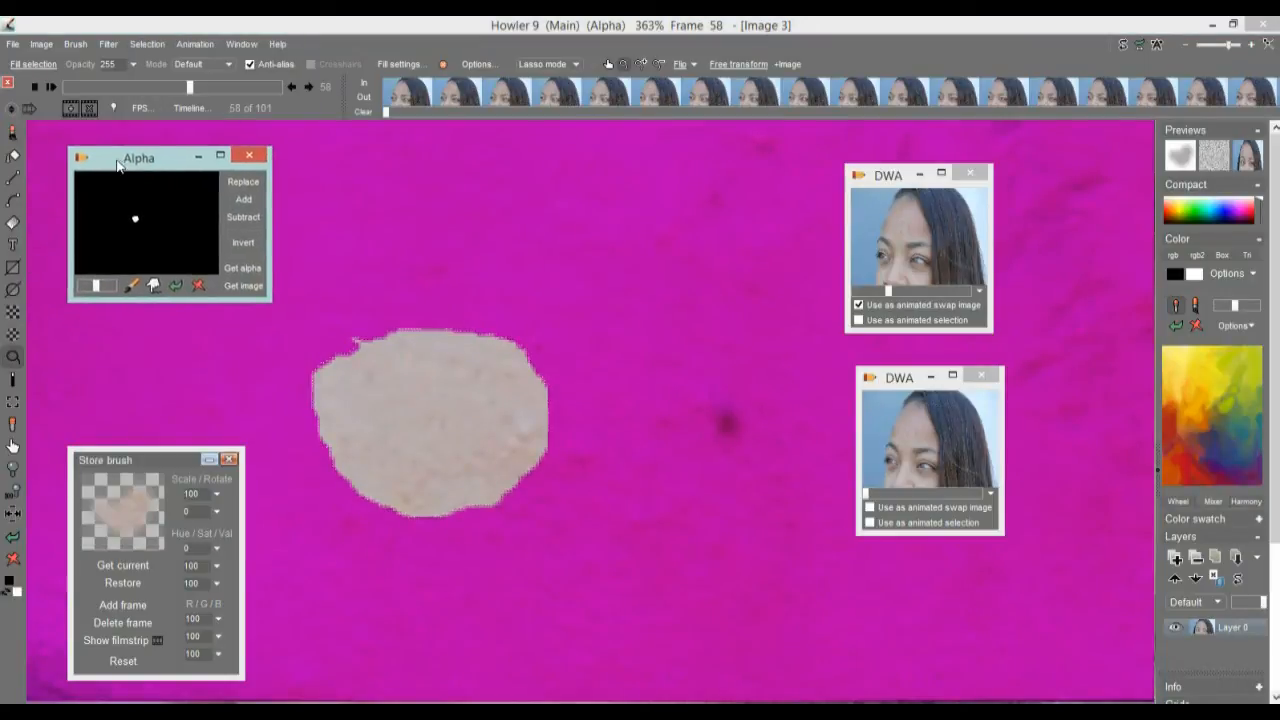
pyautogui.moveTo(263, 306); pyautogui.dragTo(234, 275)
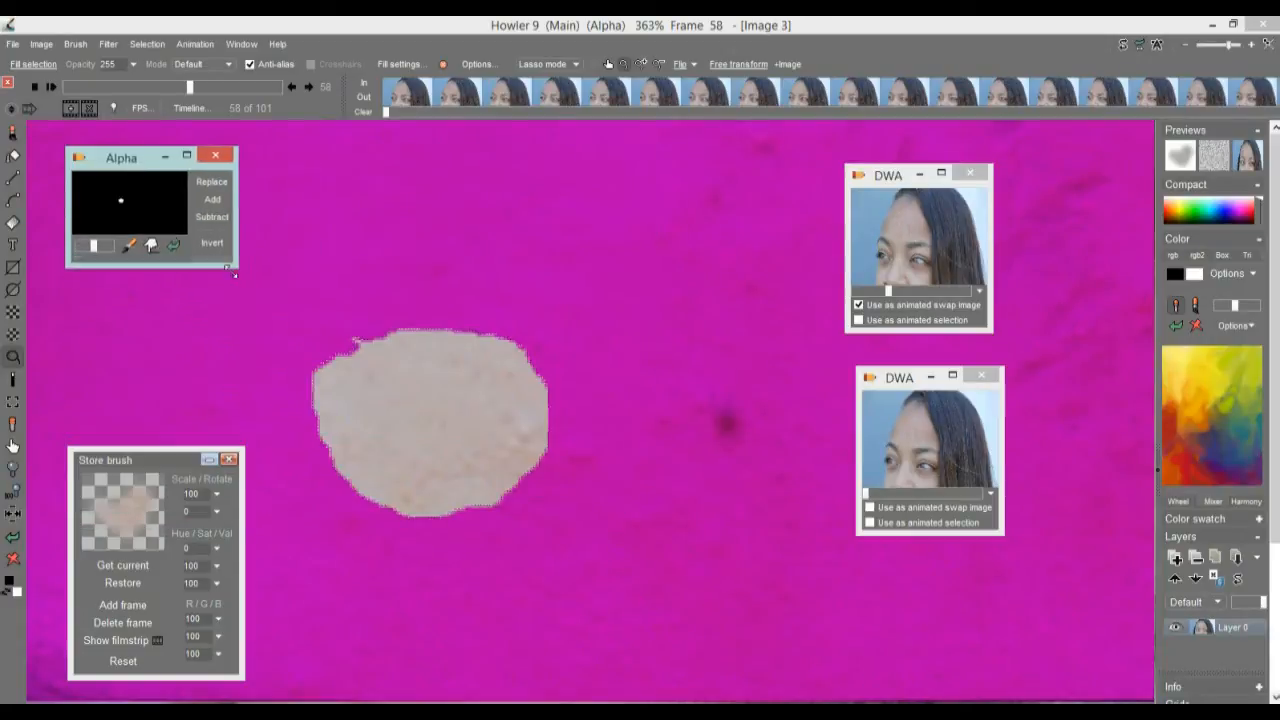
# Feather the skin selection with a low-level Gaussian blur of the alpha, using the Approximate algorithm.
pyautogui.click(146, 44)
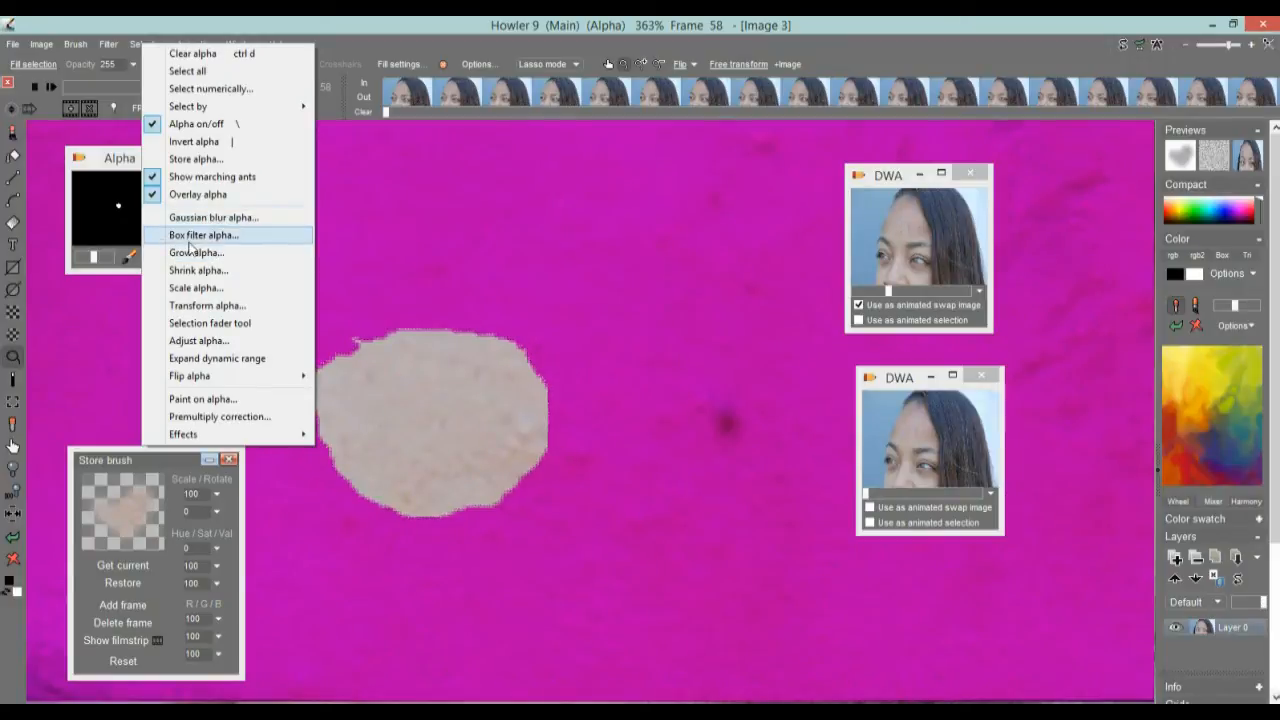
pyautogui.click(205, 218)
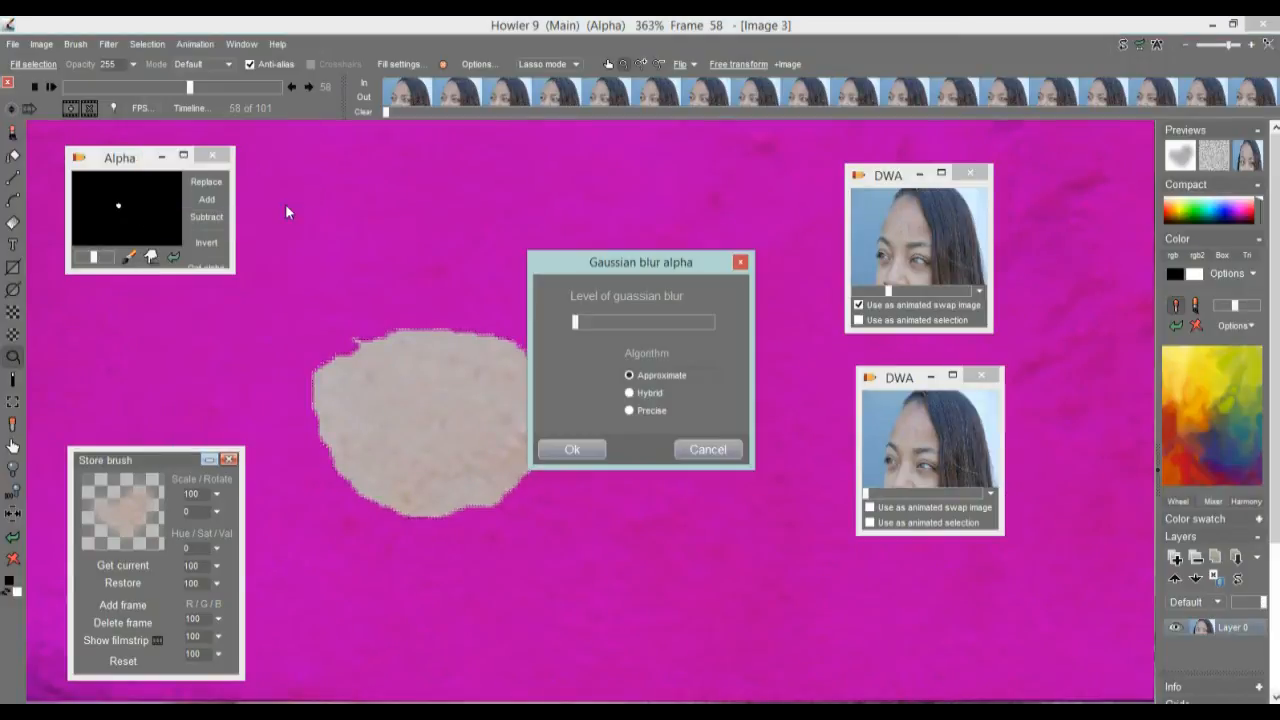
pyautogui.moveTo(583, 263); pyautogui.dragTo(642, 289)
pyautogui.moveTo(636, 349); pyautogui.dragTo(646, 350)
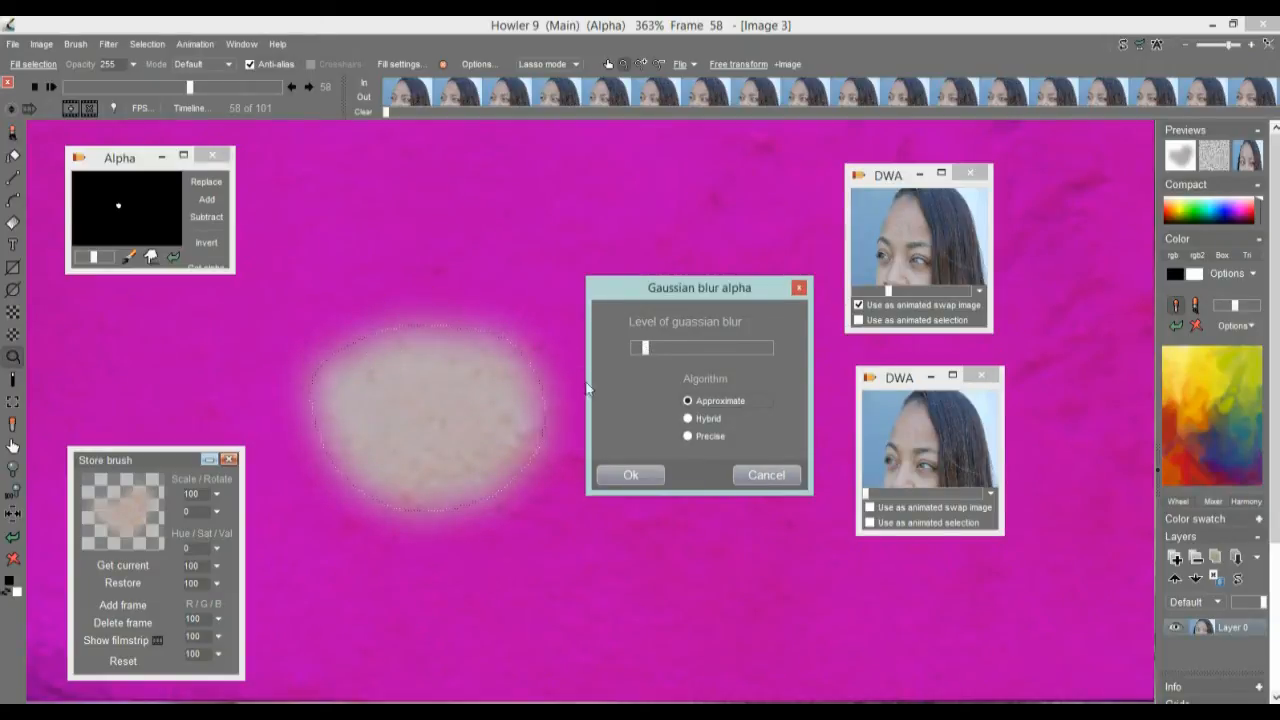
pyautogui.moveTo(646, 348)
pyautogui.mouseDown()
pyautogui.moveTo(662, 345)
pyautogui.moveTo(638, 351)
pyautogui.moveTo(651, 353)
pyautogui.mouseUp()
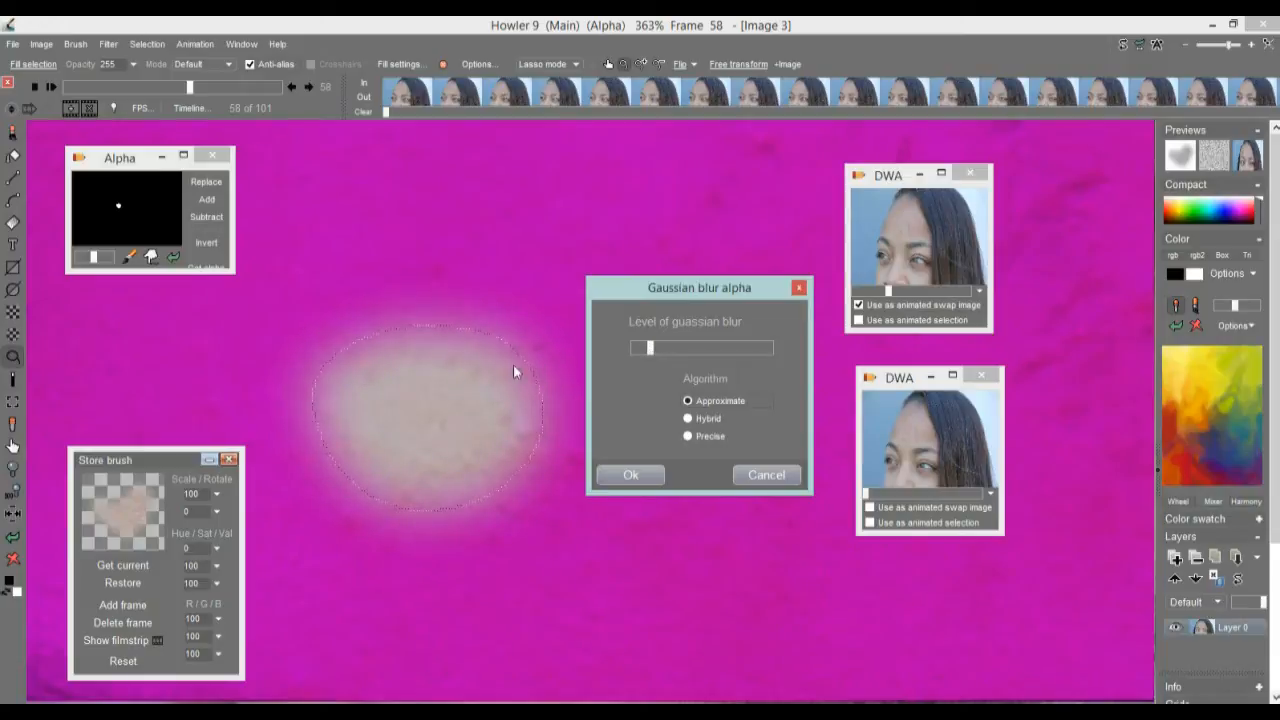
pyautogui.click(631, 475)
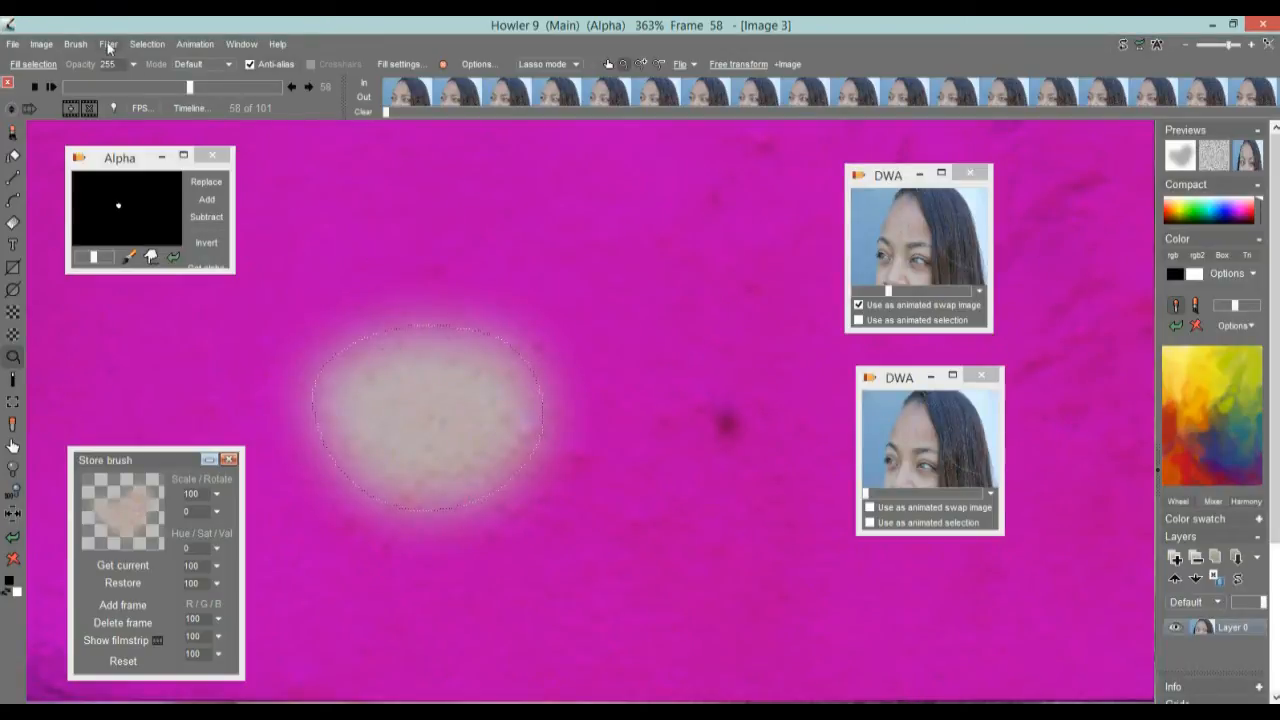
# Frame the feathered skin patch with the brush selector and capture the selected area as a brush.
pyautogui.click(77, 44)
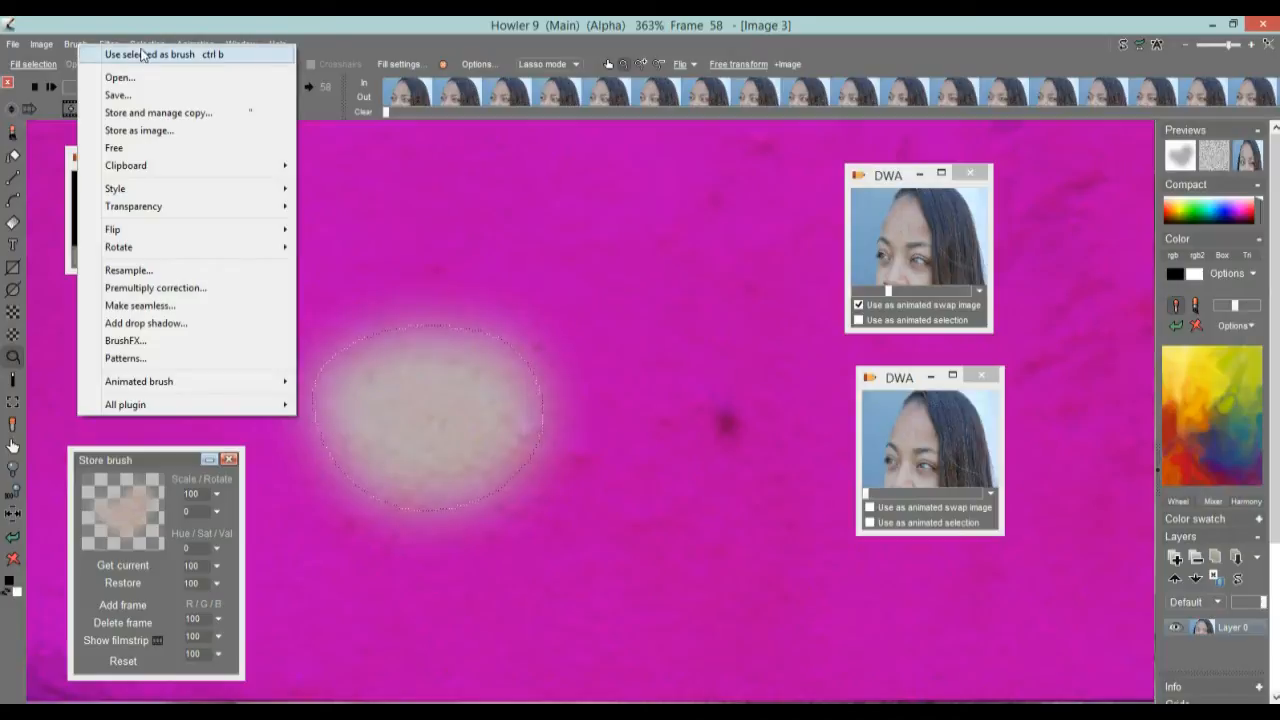
pyautogui.click(14, 403)
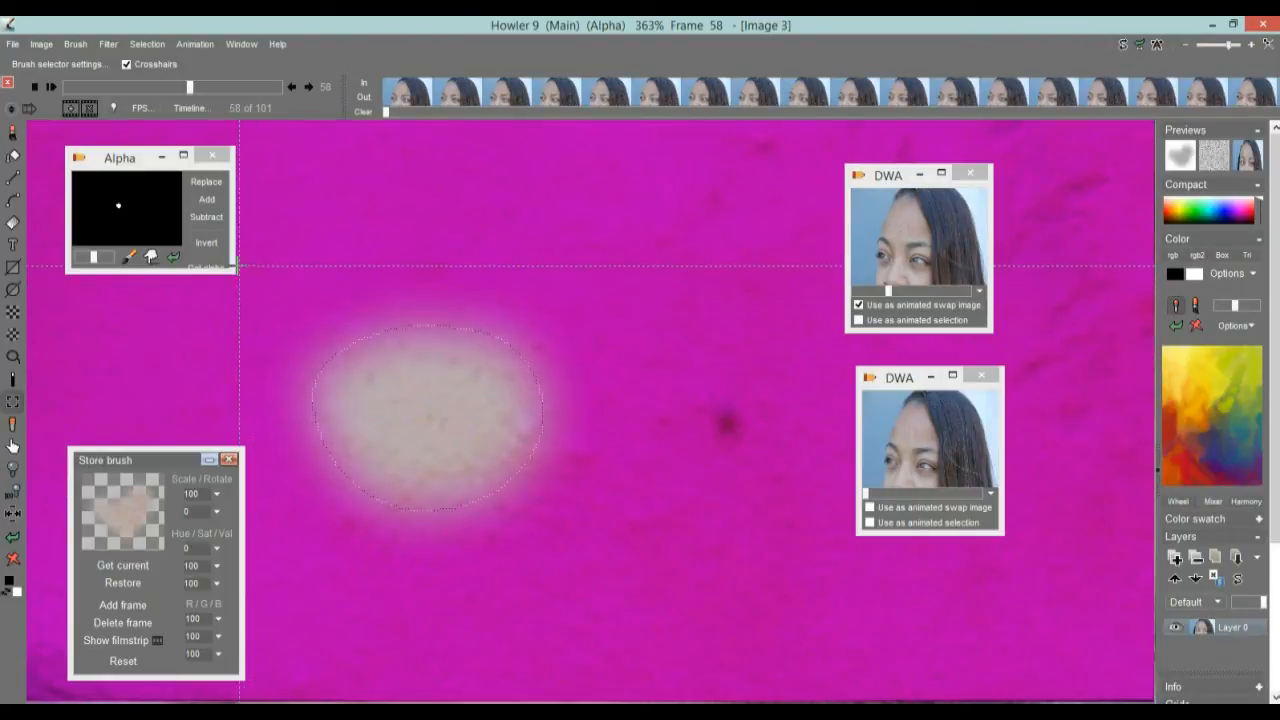
pyautogui.moveTo(249, 269); pyautogui.dragTo(615, 560)
pyautogui.press('b')
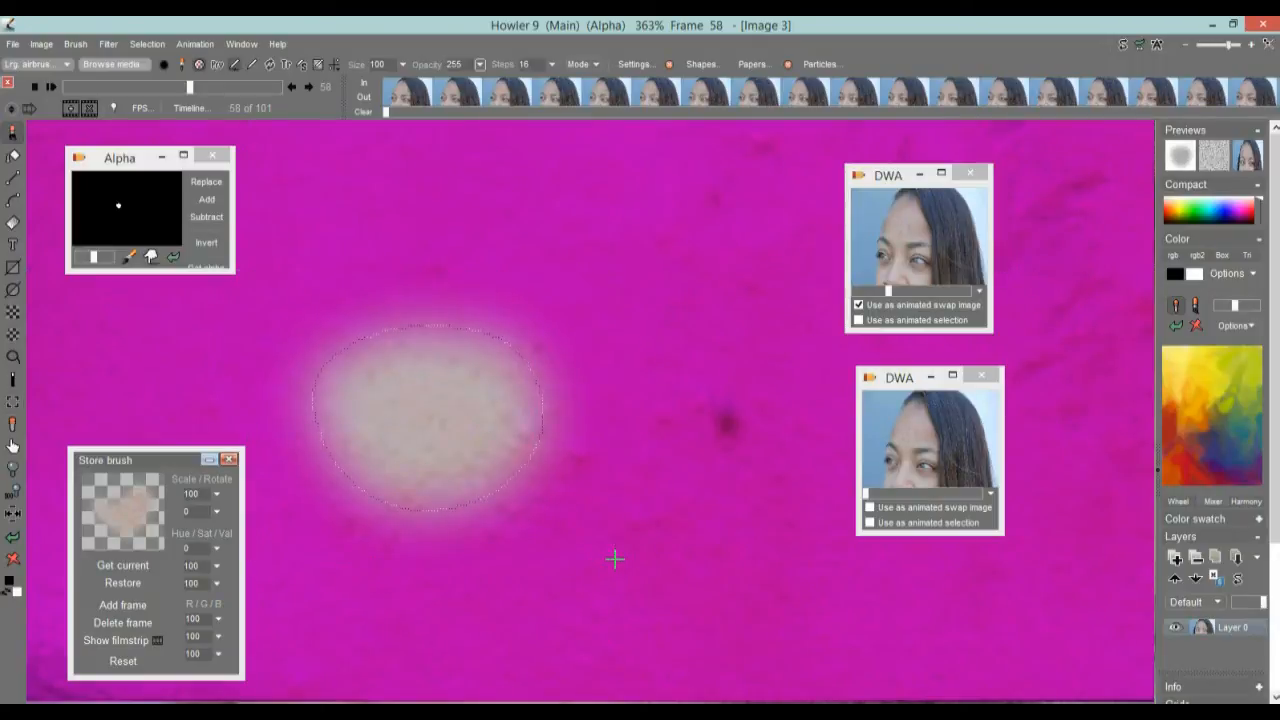
pyautogui.click(82, 46)
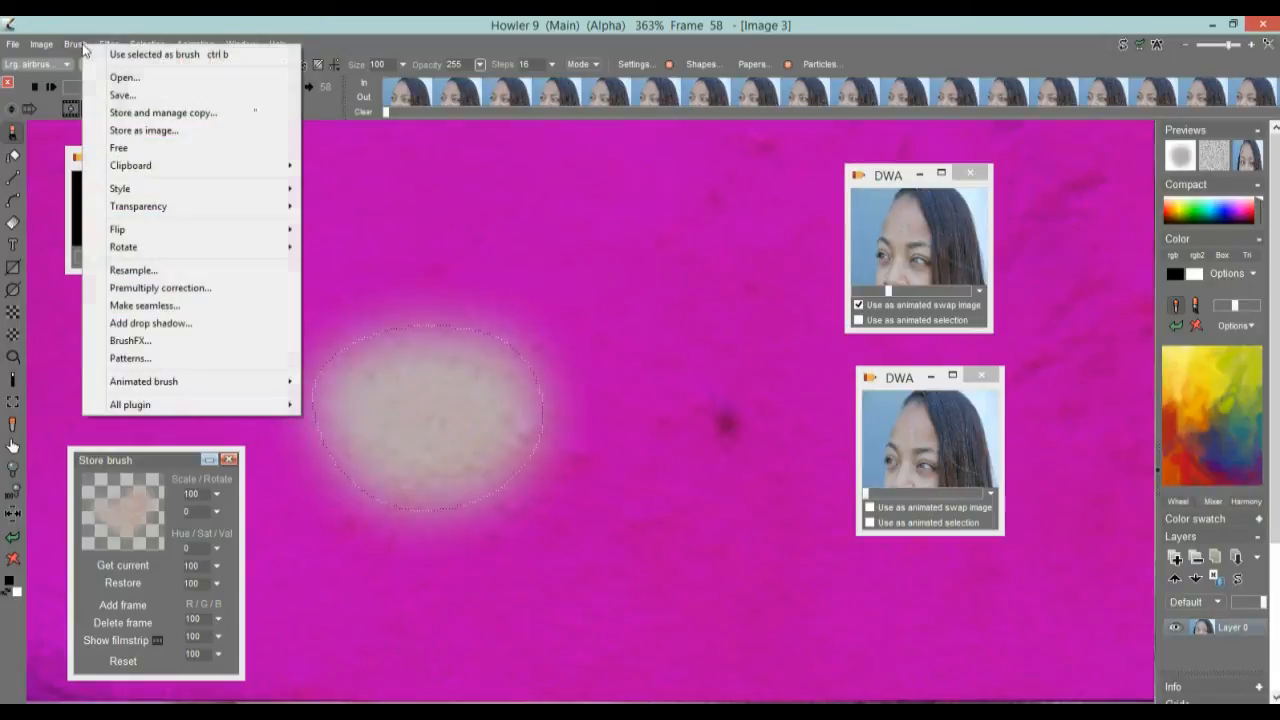
pyautogui.click(139, 55)
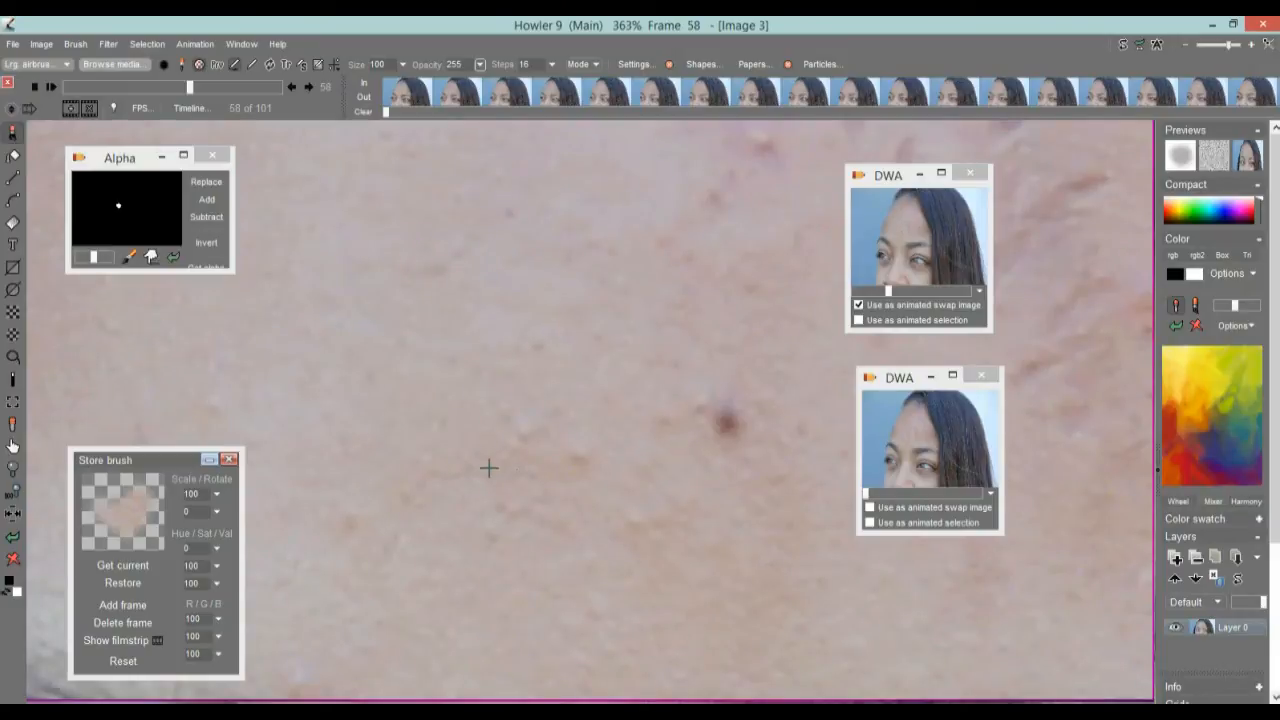
# Store a copy of the new skin brush, close the older stored brush, and place the new one below the Alpha window.
pyautogui.click(76, 45)
pyautogui.click(172, 111)
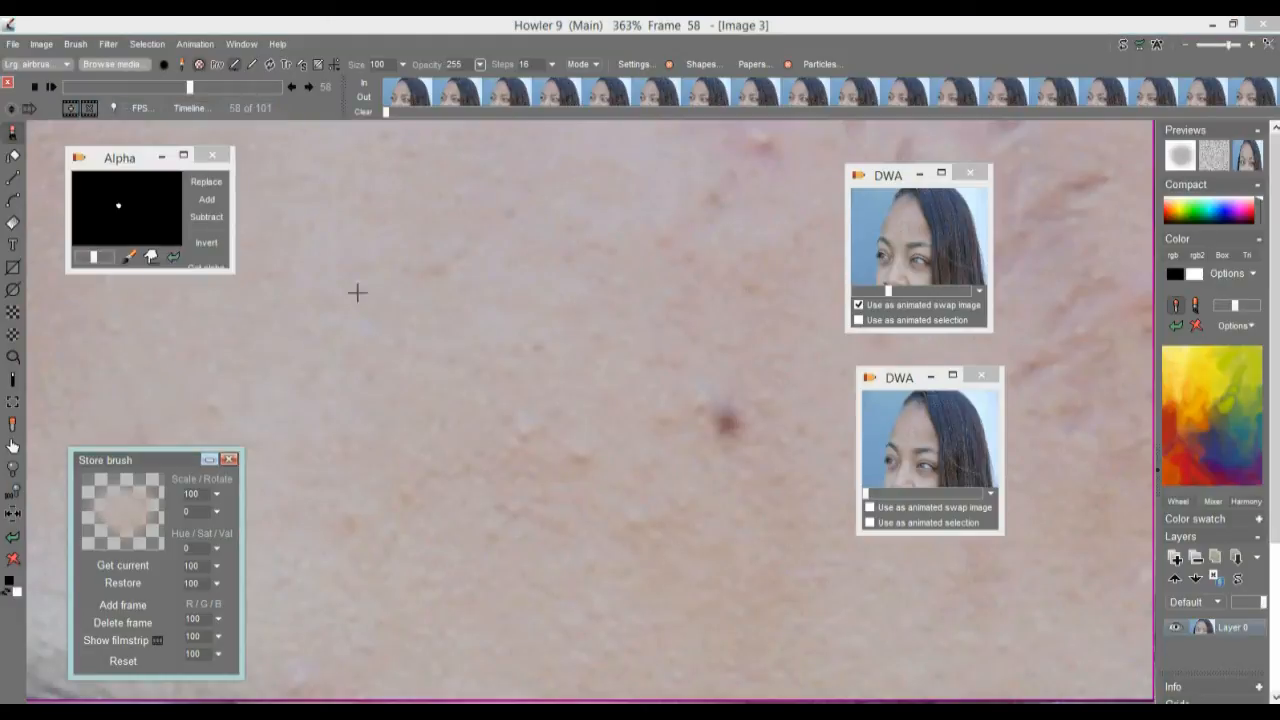
pyautogui.moveTo(128, 467)
pyautogui.mouseDown()
pyautogui.moveTo(337, 262)
pyautogui.moveTo(359, 186)
pyautogui.mouseUp()
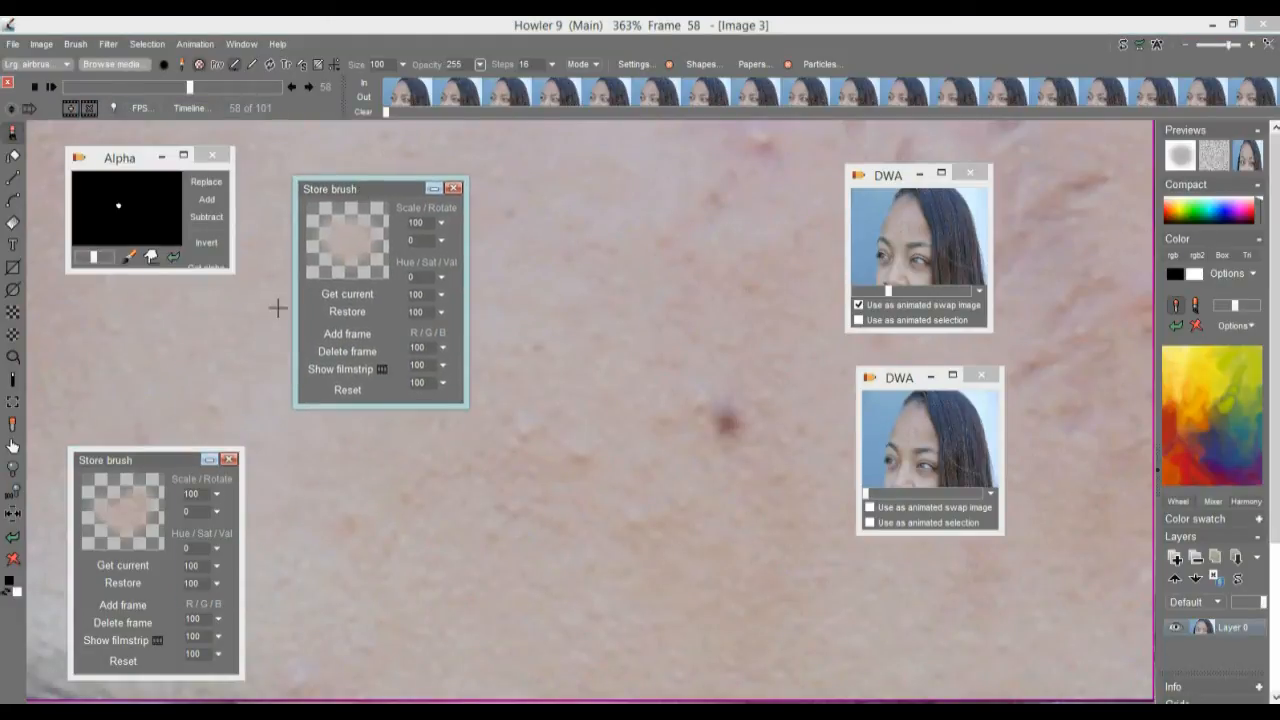
pyautogui.click(229, 459)
pyautogui.moveTo(360, 187); pyautogui.dragTo(145, 339)
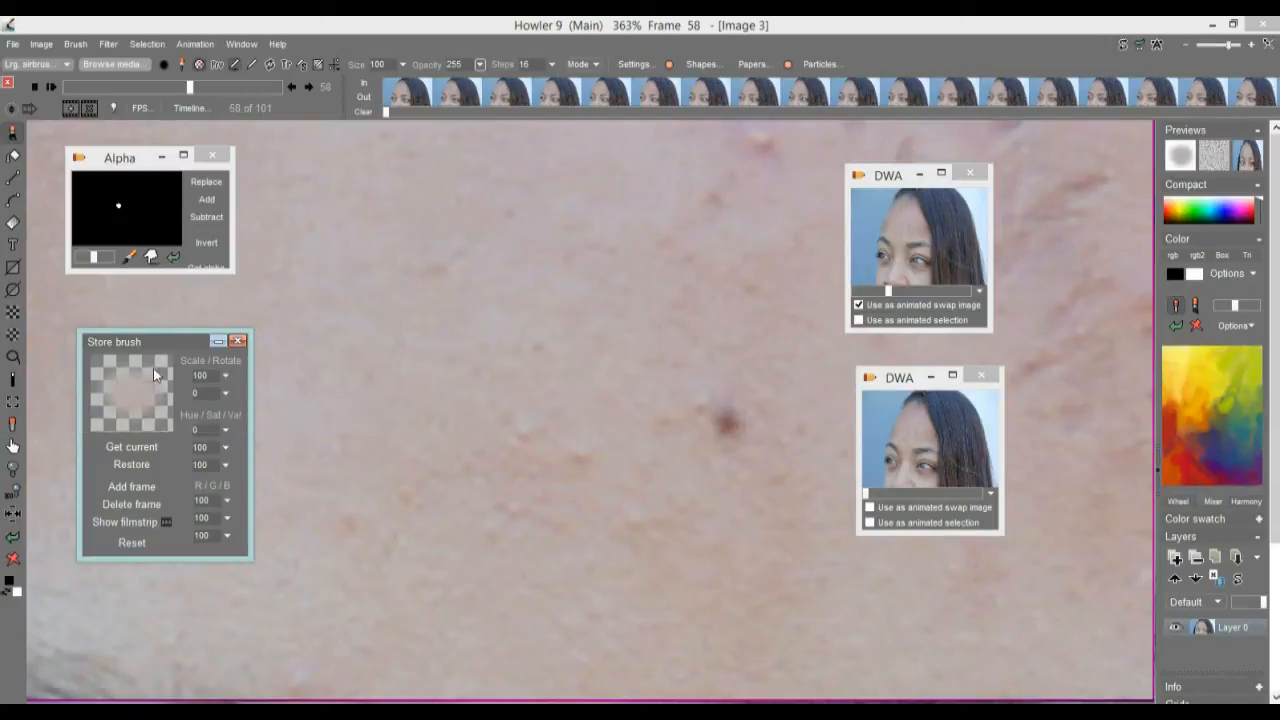
# Examine the skin brush's soft edges and texture against the dark hair and the forehead at several zoom levels.
pyautogui.click(218, 68)
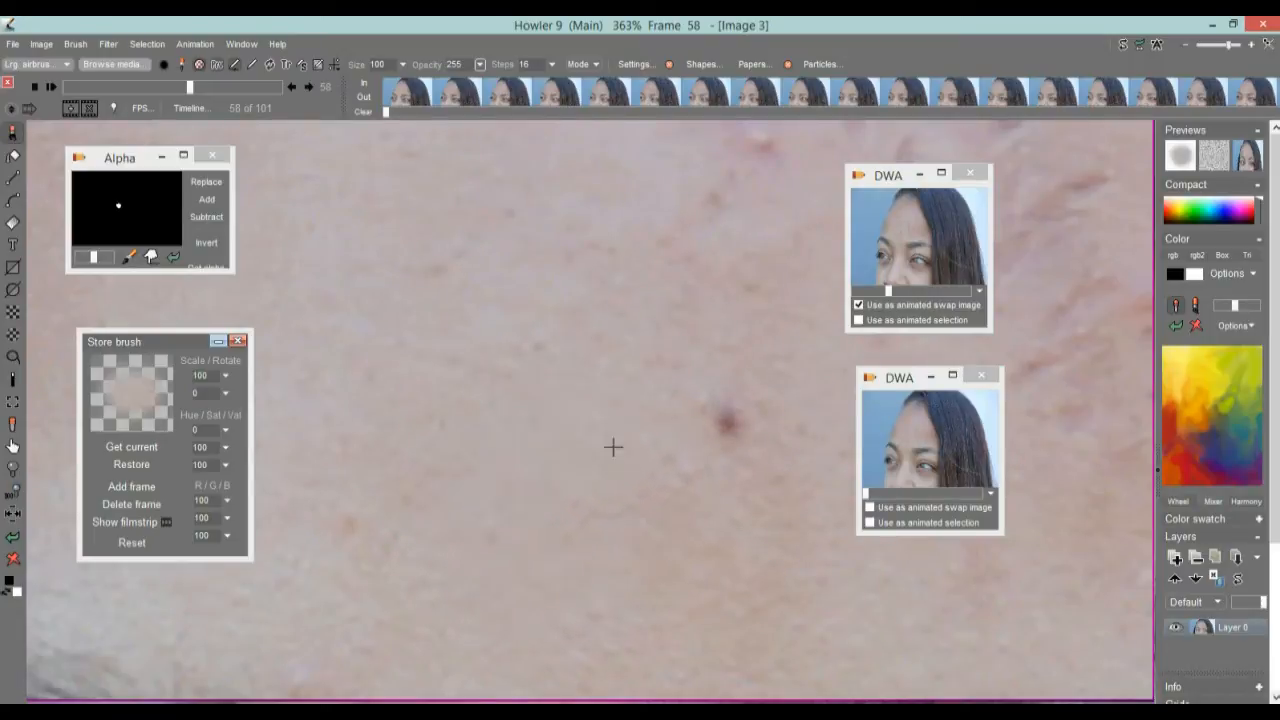
pyautogui.scroll(-2, 588, 433)
pyautogui.scroll(-2, 588, 433)
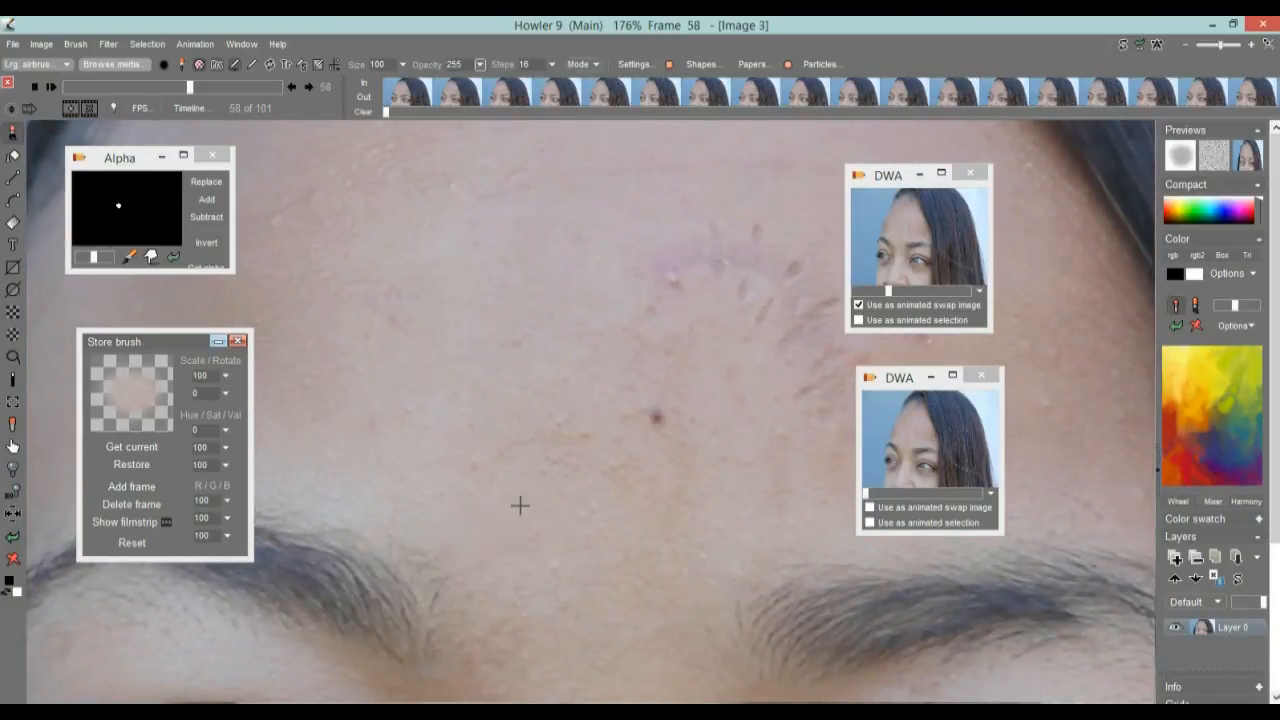
pyautogui.scroll(-2, 506, 429)
pyautogui.scroll(4, 703, 261)
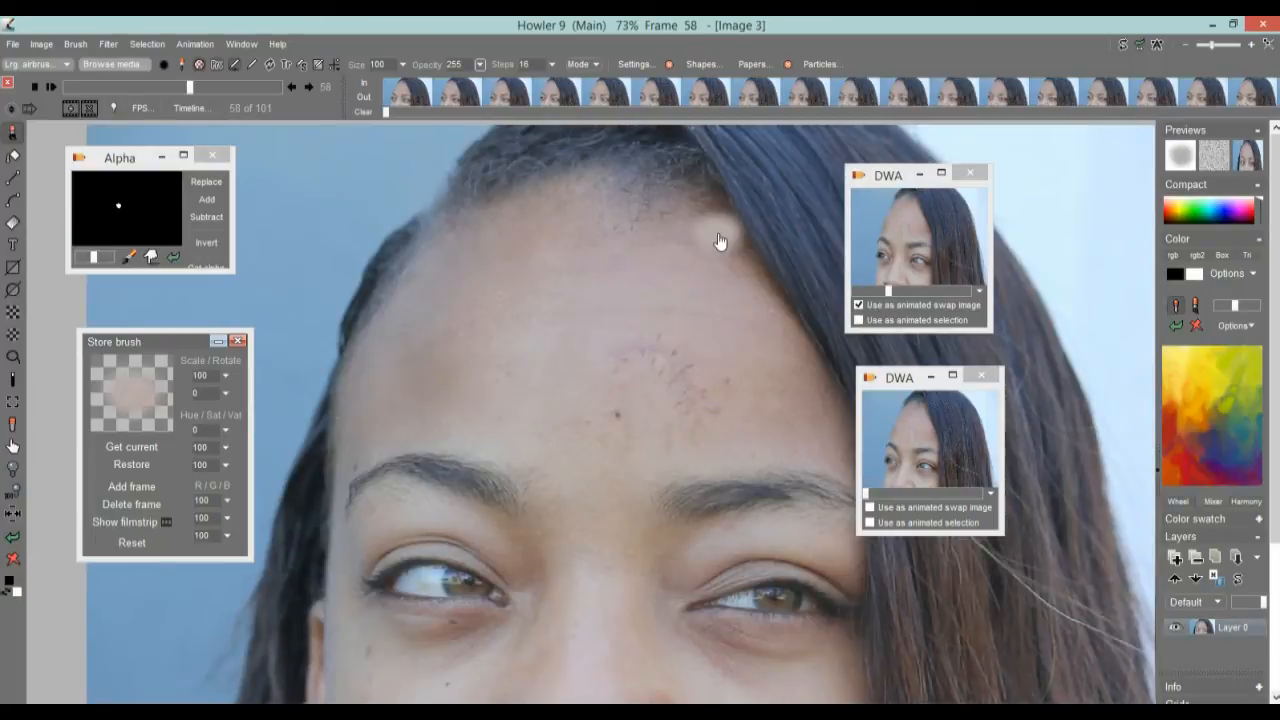
pyautogui.scroll(-2, 841, 437)
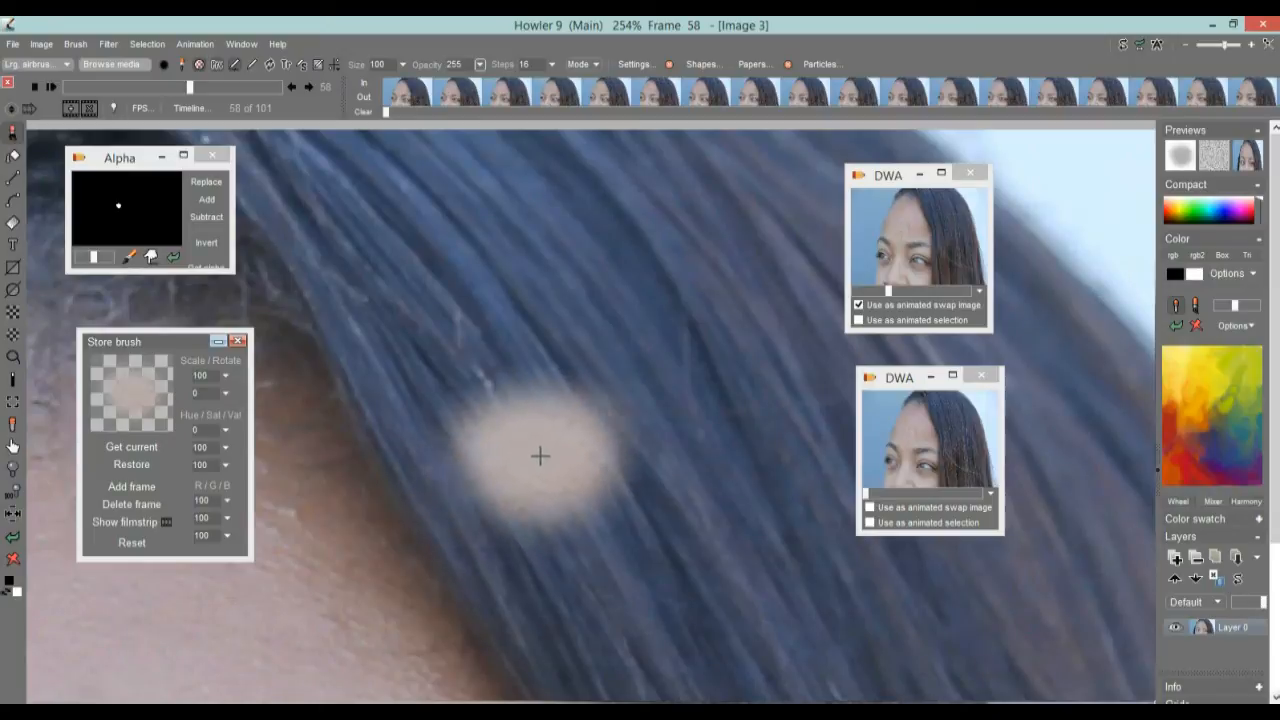
pyautogui.scroll(5, 704, 457)
pyautogui.scroll(1, 704, 457)
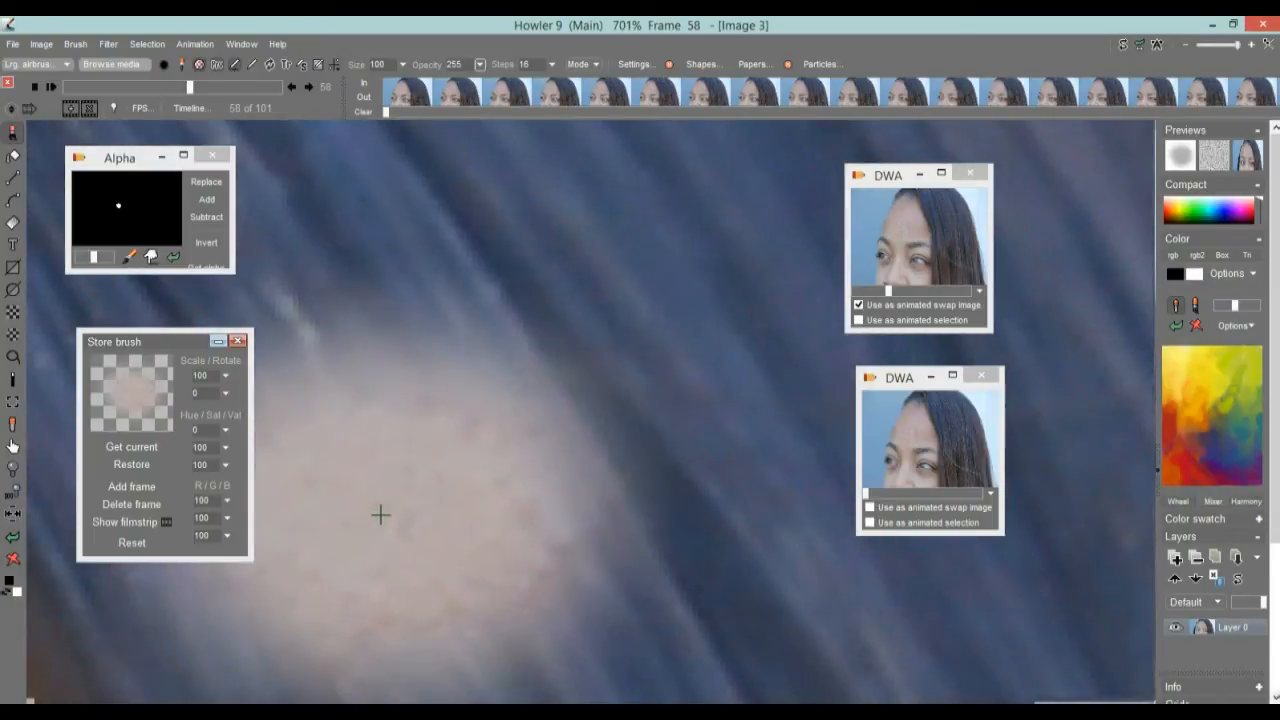
pyautogui.scroll(-1, 533, 442)
pyautogui.scroll(-7, 533, 442)
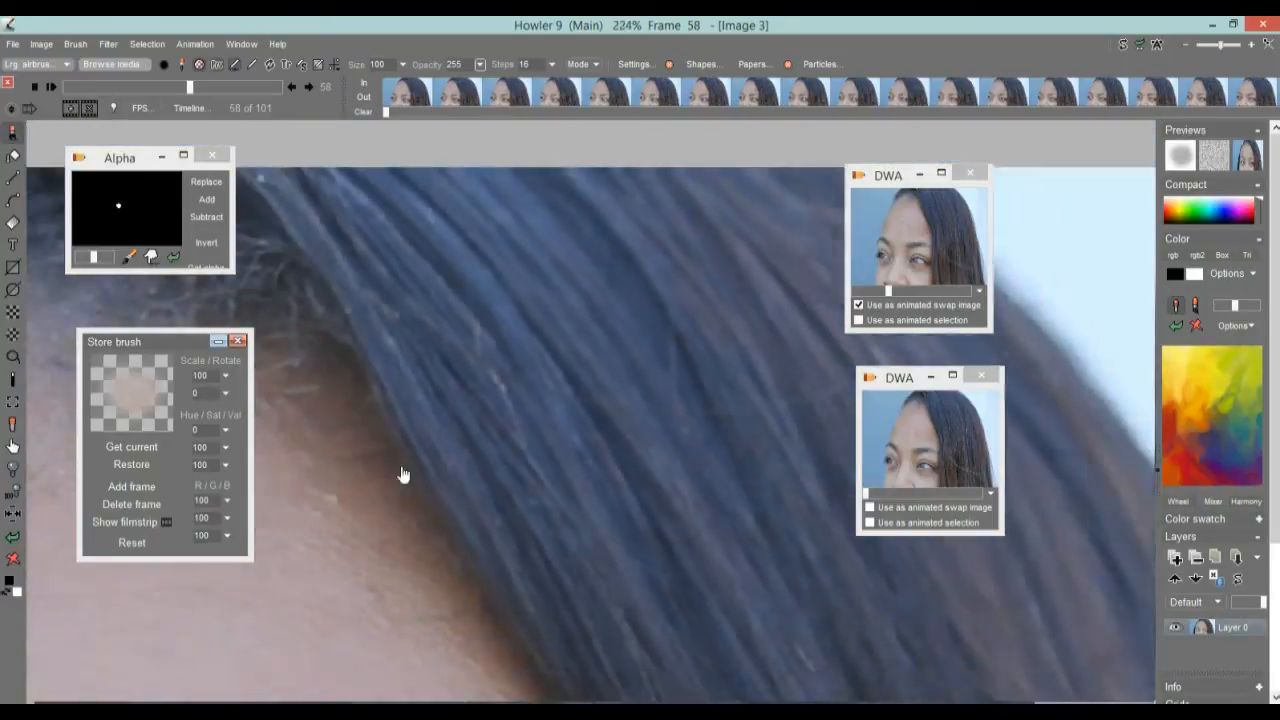
pyautogui.moveTo(440, 551); pyautogui.dragTo(606, 251)
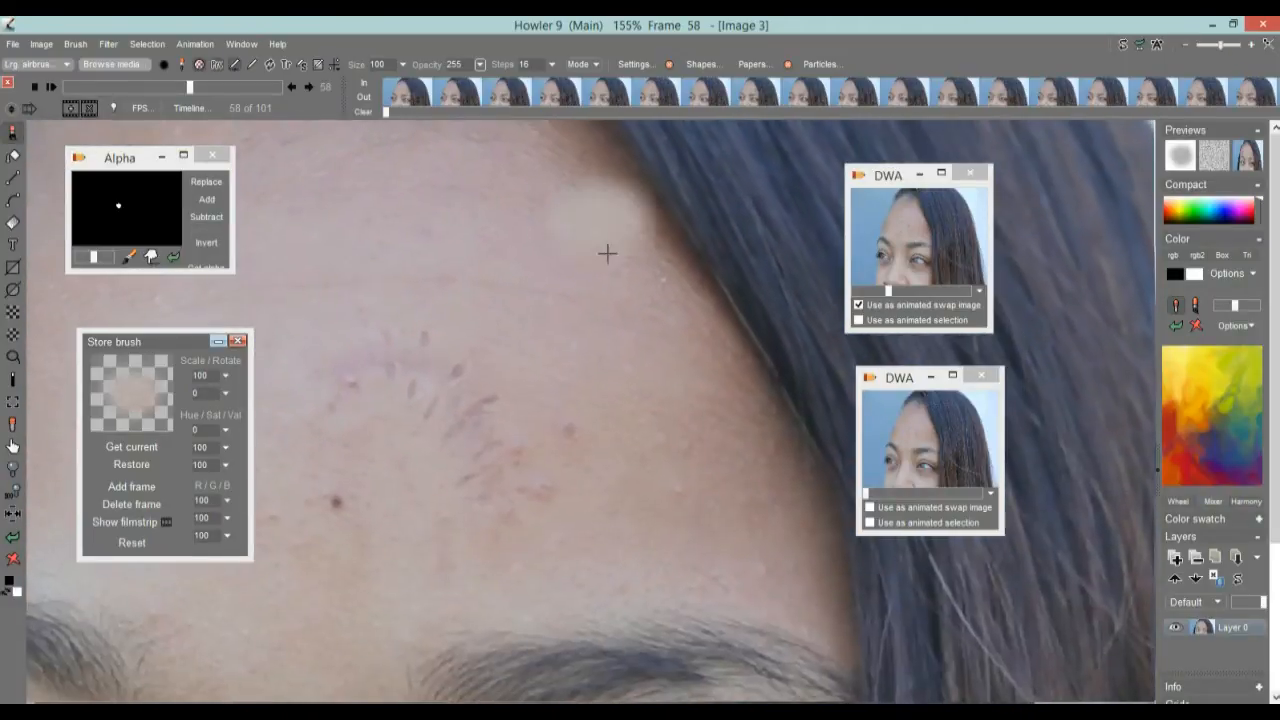
# Paint over the cluster of scar marks beside the mole on the forehead with the feathered skin brush.
pyautogui.scroll(3, 509, 422)
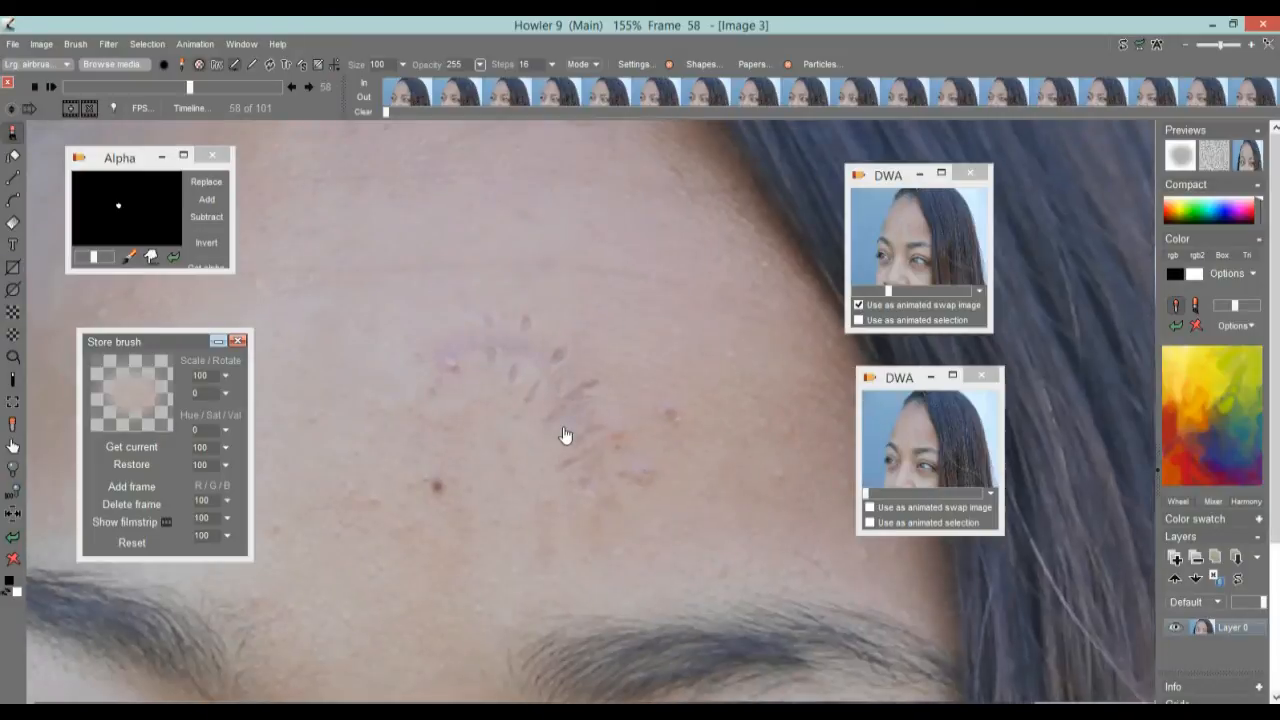
pyautogui.moveTo(588, 382)
pyautogui.mouseDown()
pyautogui.moveTo(525, 405)
pyautogui.moveTo(600, 571)
pyautogui.moveTo(538, 510)
pyautogui.moveTo(507, 329)
pyautogui.mouseUp()
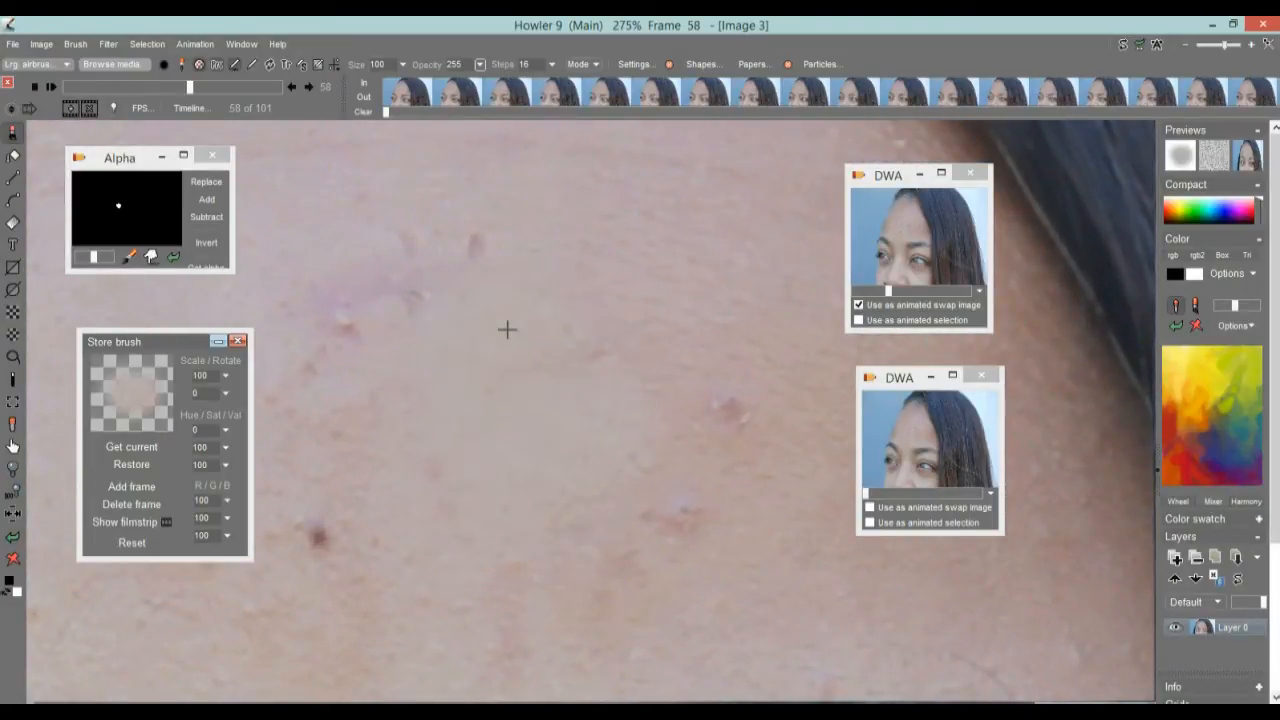
pyautogui.moveTo(458, 402)
pyautogui.mouseDown()
pyautogui.moveTo(391, 294)
pyautogui.moveTo(443, 257)
pyautogui.moveTo(609, 431)
pyautogui.moveTo(705, 413)
pyautogui.moveTo(657, 523)
pyautogui.moveTo(600, 594)
pyautogui.moveTo(457, 543)
pyautogui.moveTo(376, 420)
pyautogui.mouseUp()
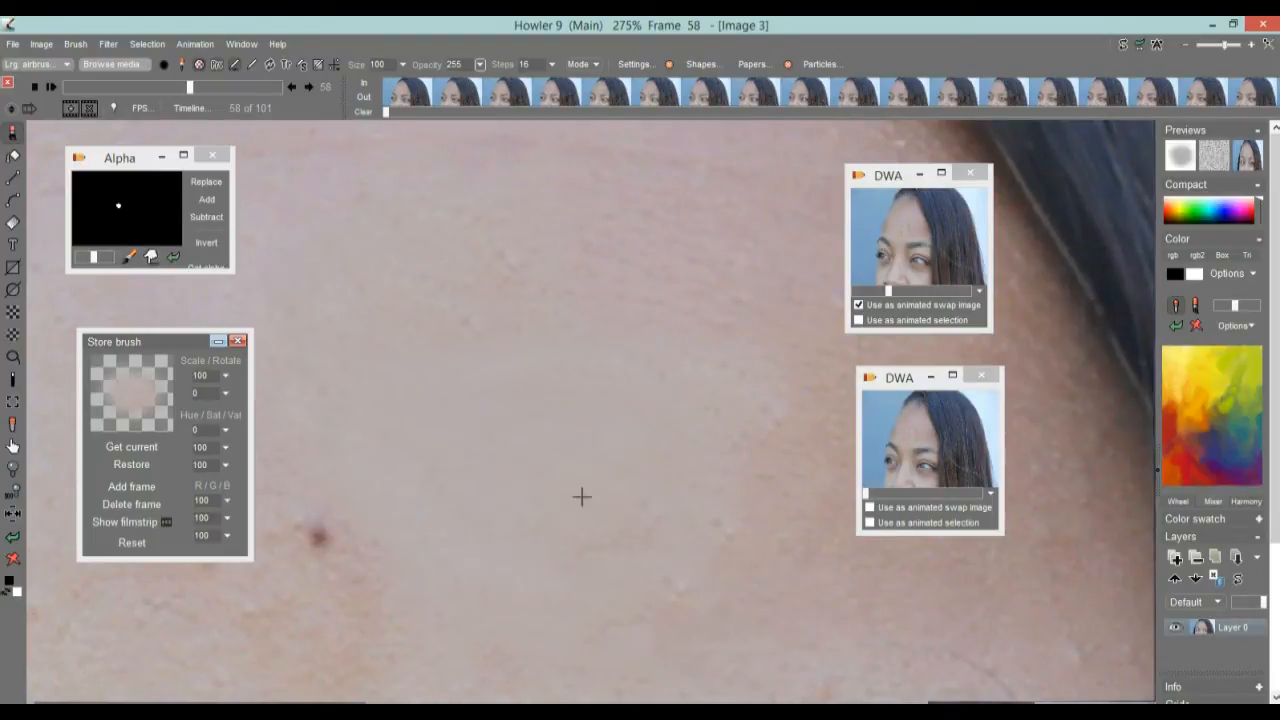
# Try painting out the forehead mole with the skin brush, and undo the last stroke.
pyautogui.scroll(-3, 550, 498)
pyautogui.moveTo(438, 510); pyautogui.dragTo(566, 437)
pyautogui.click(497, 427)
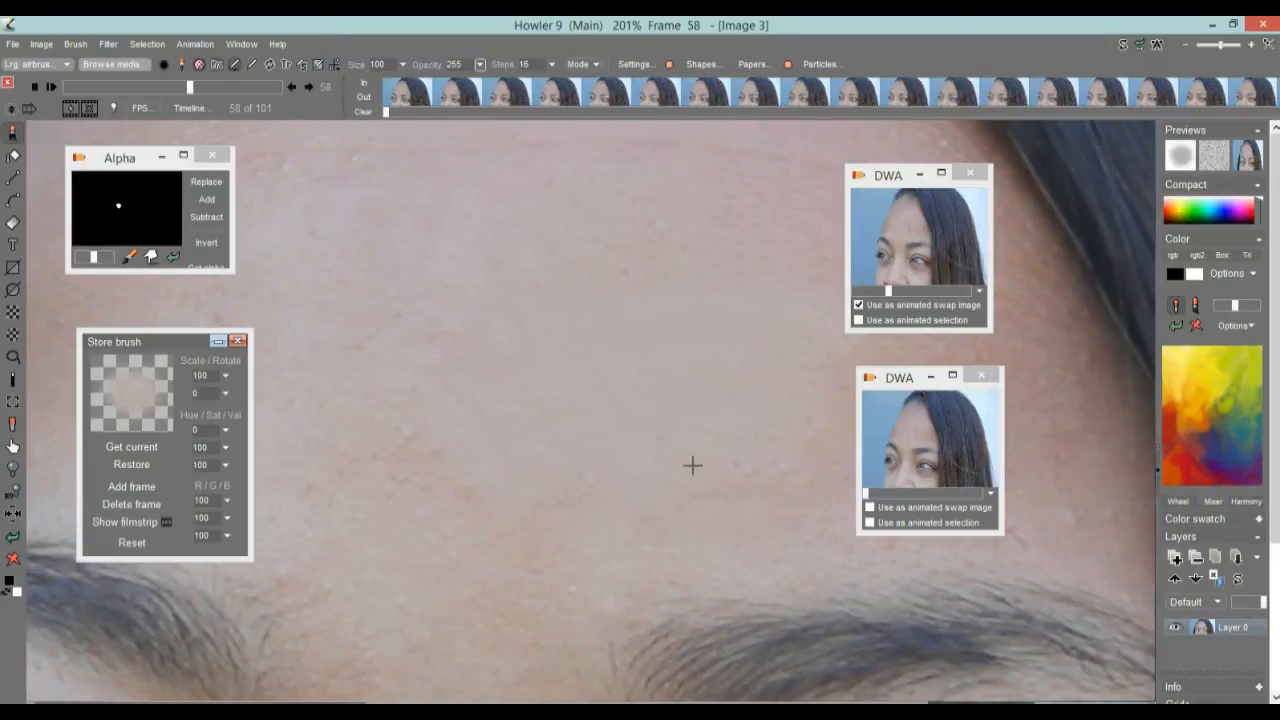
pyautogui.hotkey('ctrl', 'z')
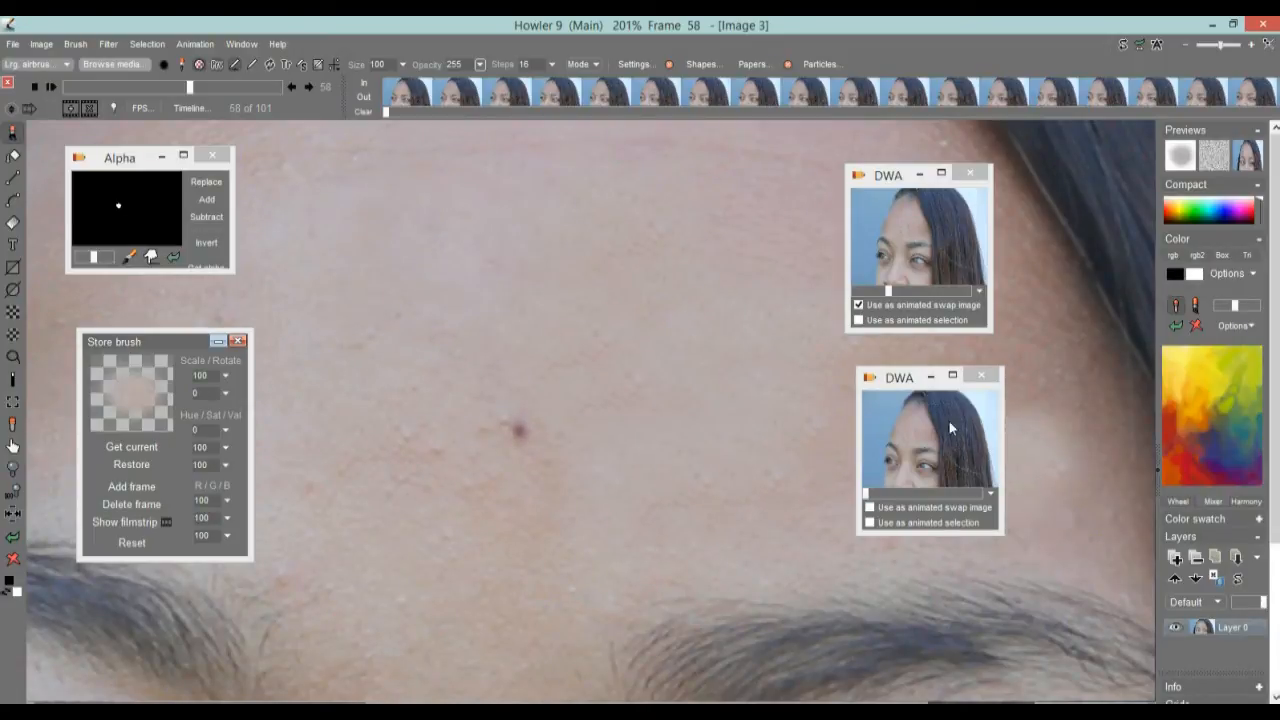
pyautogui.click(195, 44)
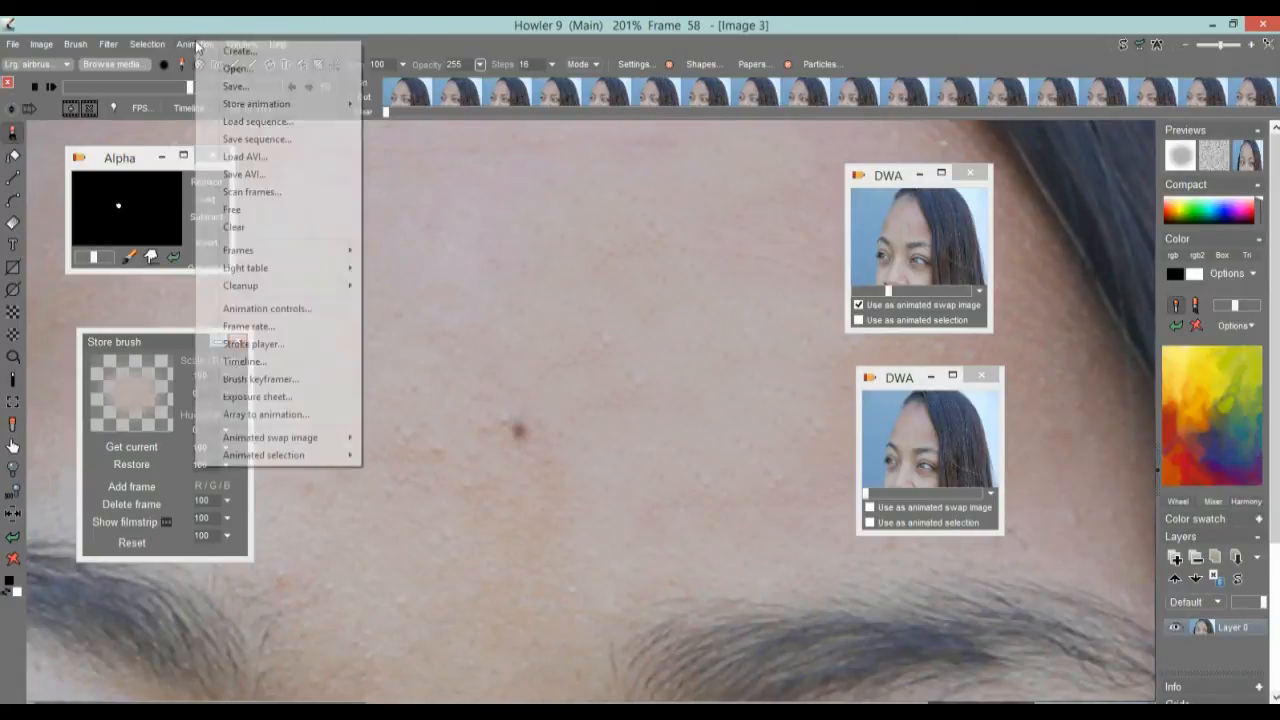
pyautogui.moveTo(300, 104)
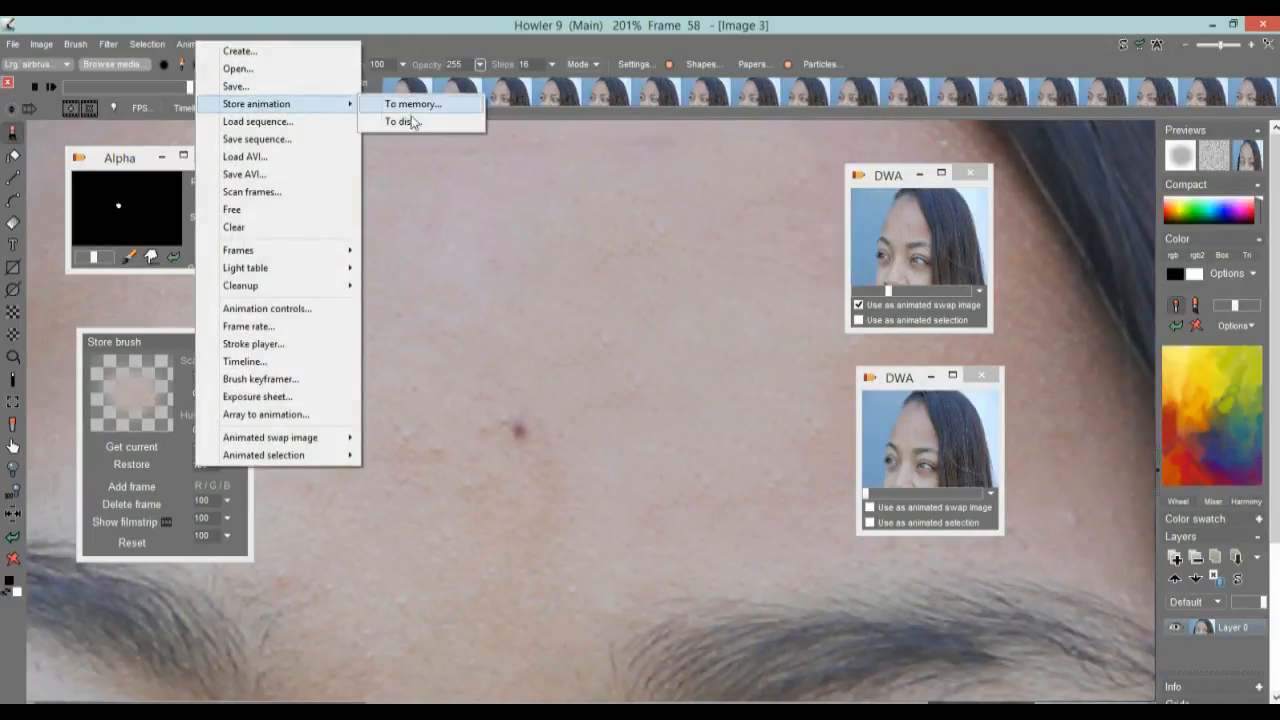
pyautogui.click(320, 22)
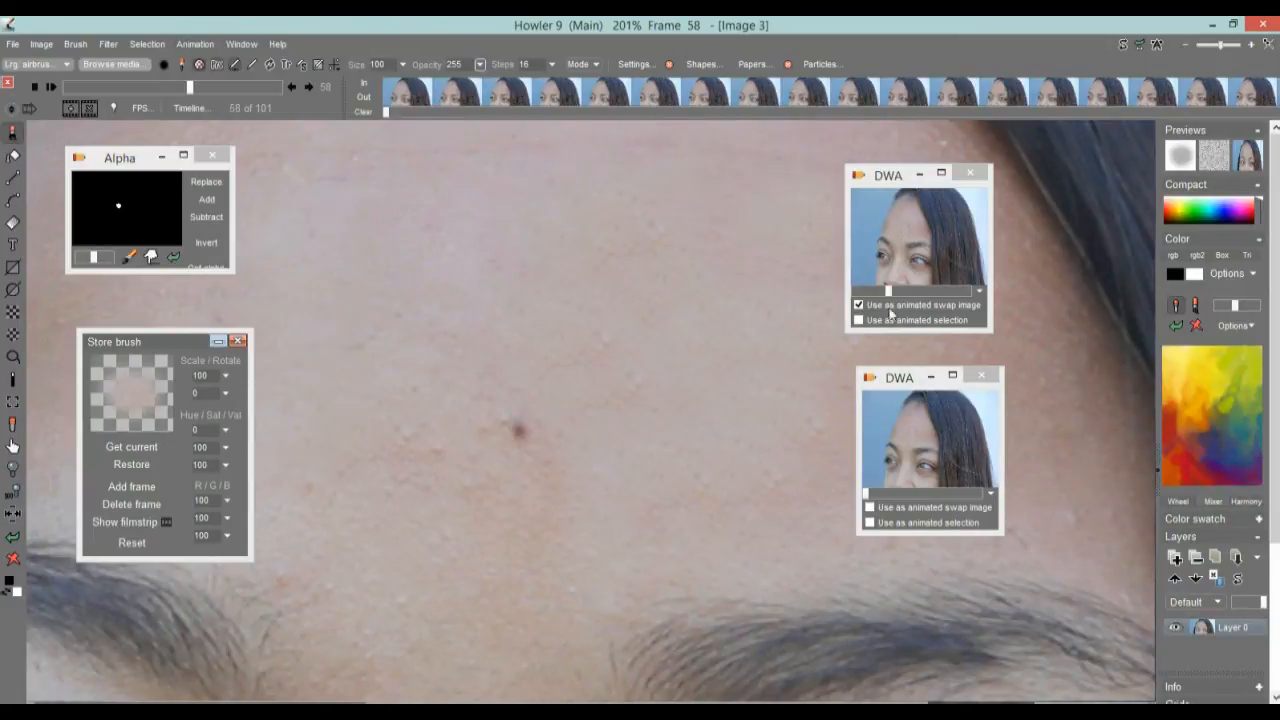
# Restore the stored animation from the DWA copy marked as animated swap image, replacing the current clip, and scrub through its opening frames.
pyautogui.click(913, 225)
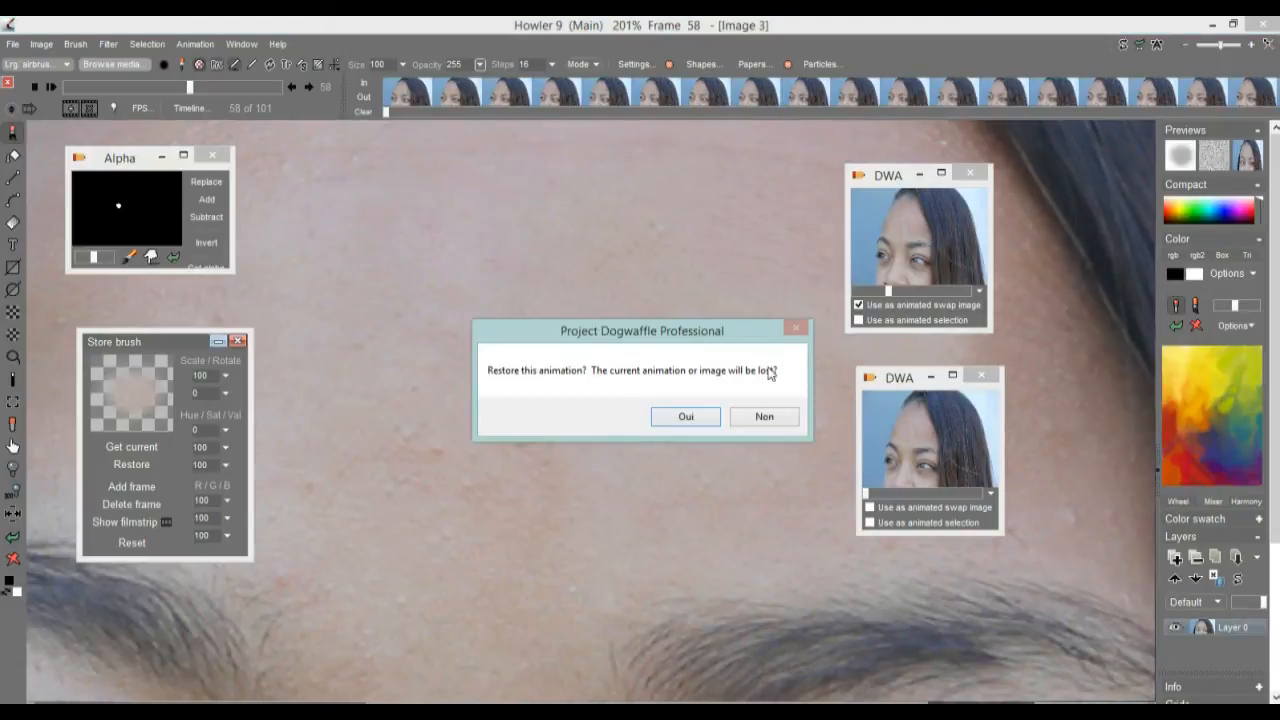
pyautogui.click(686, 420)
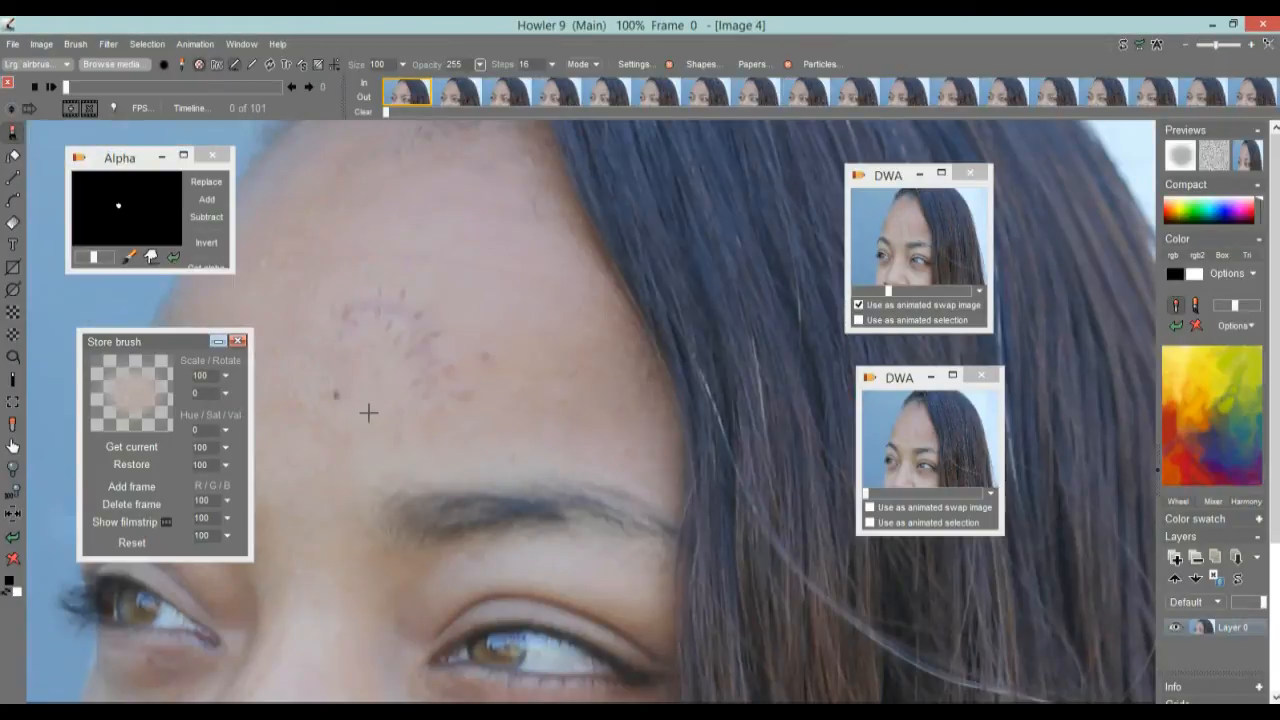
pyautogui.moveTo(68, 88); pyautogui.dragTo(130, 106)
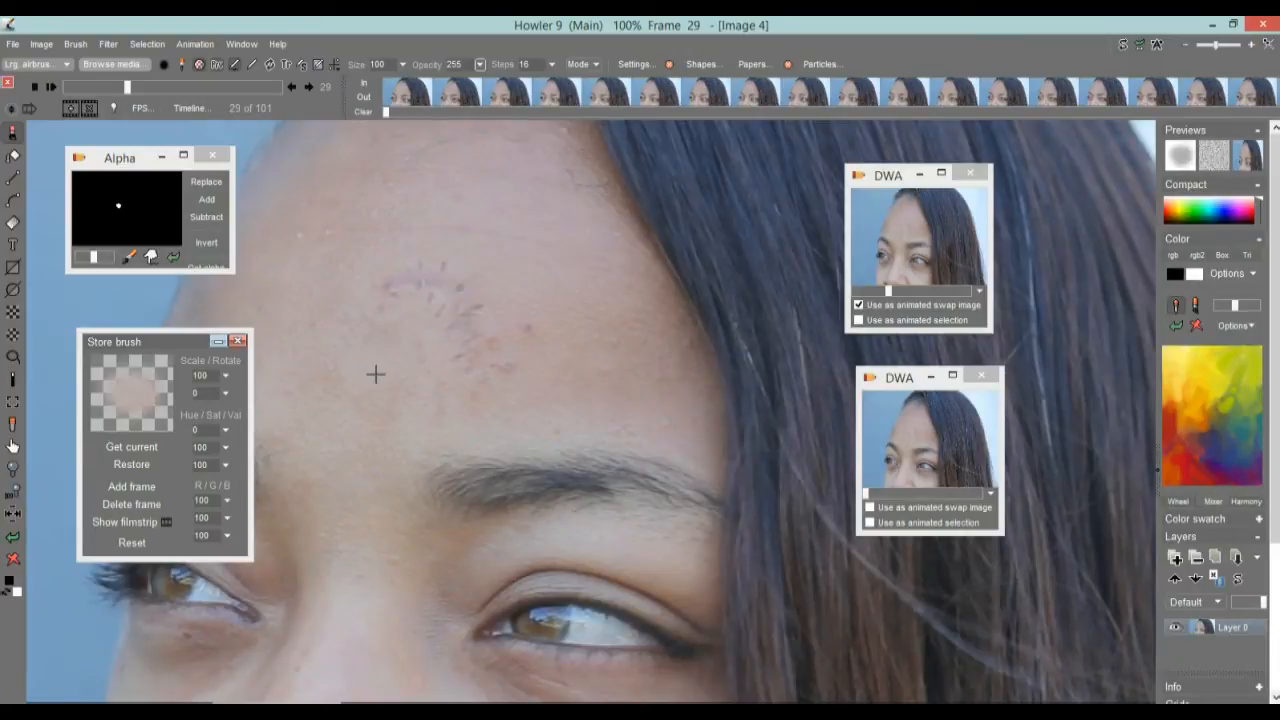
pyautogui.moveTo(132, 88); pyautogui.dragTo(143, 94)
pyautogui.moveTo(111, 93); pyautogui.dragTo(44, 88)
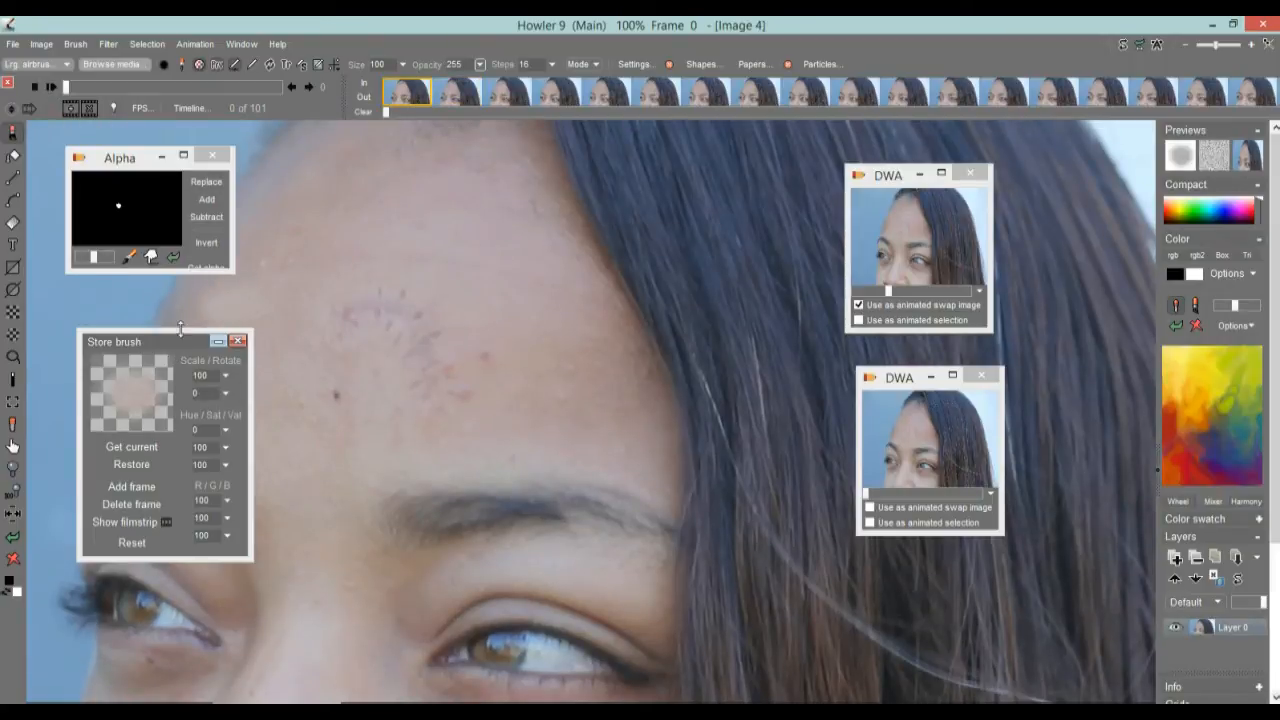
# Move the Store brush window clear of the forehead and bring up the mole on frame 53.
pyautogui.moveTo(120, 341)
pyautogui.mouseDown()
pyautogui.moveTo(111, 480)
pyautogui.moveTo(99, 474)
pyautogui.mouseUp()
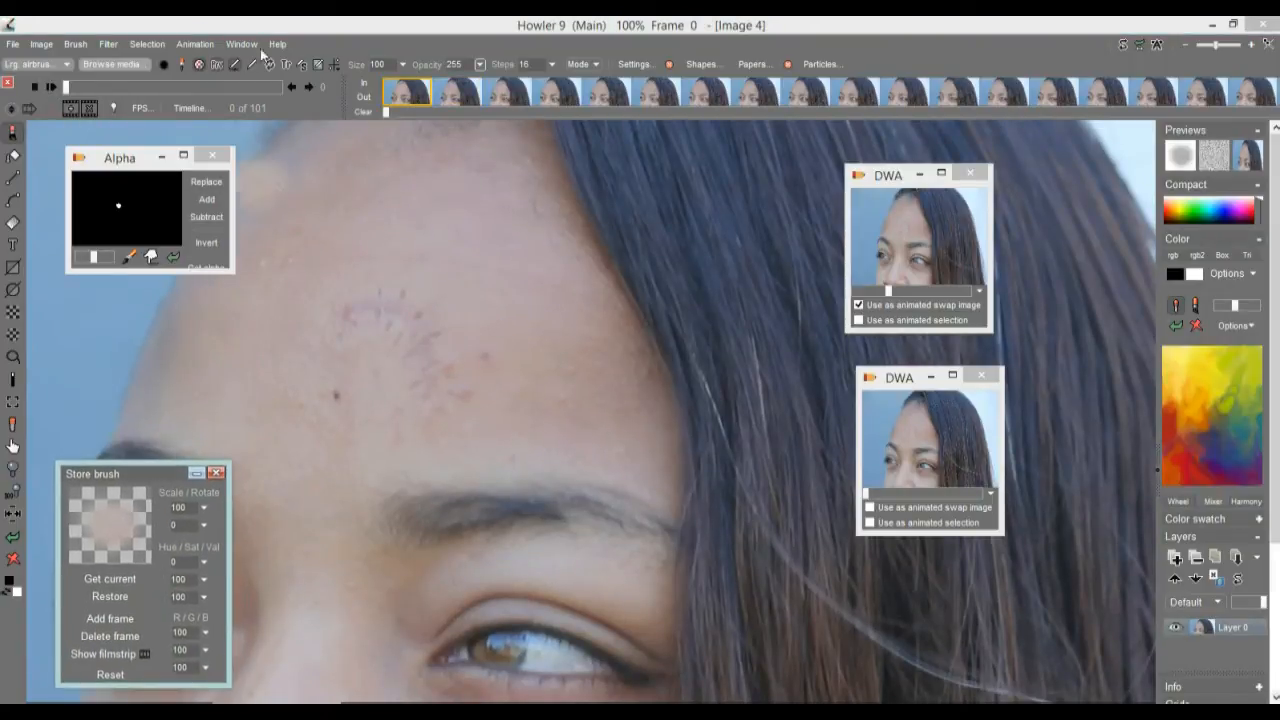
pyautogui.moveTo(66, 88); pyautogui.dragTo(179, 88)
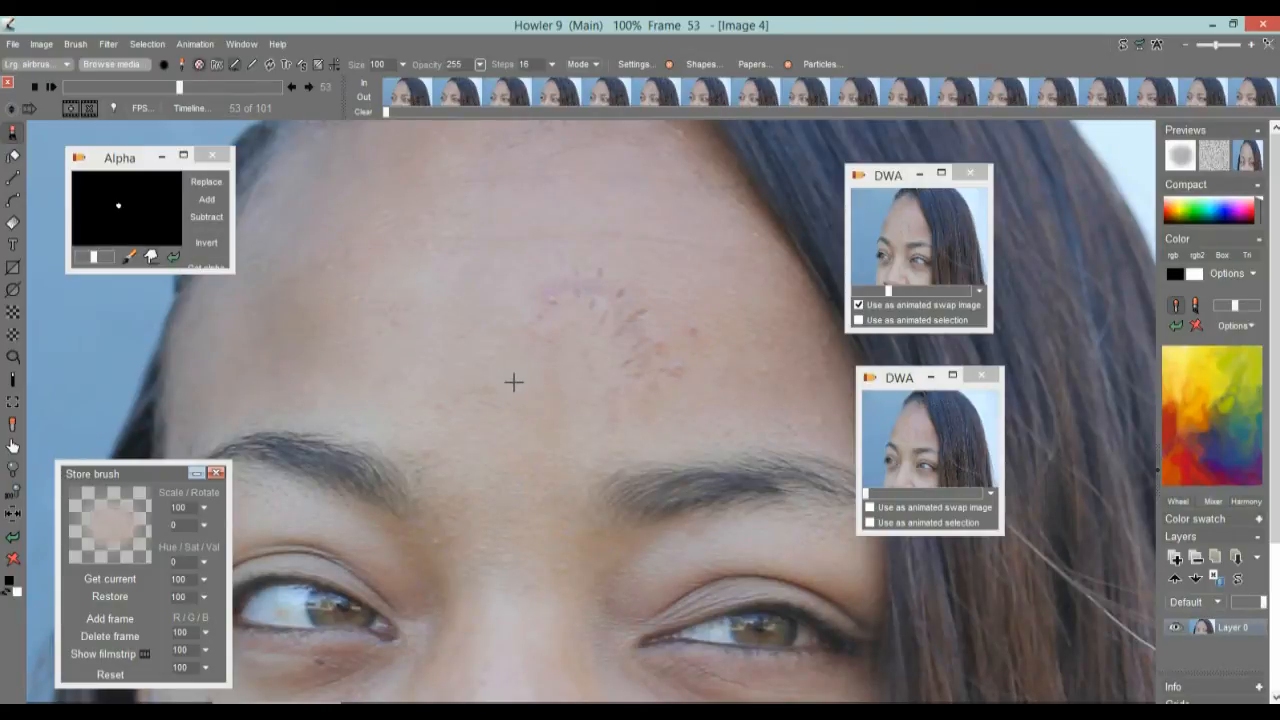
pyautogui.scroll(4, 530, 375)
pyautogui.scroll(-3, 632, 390)
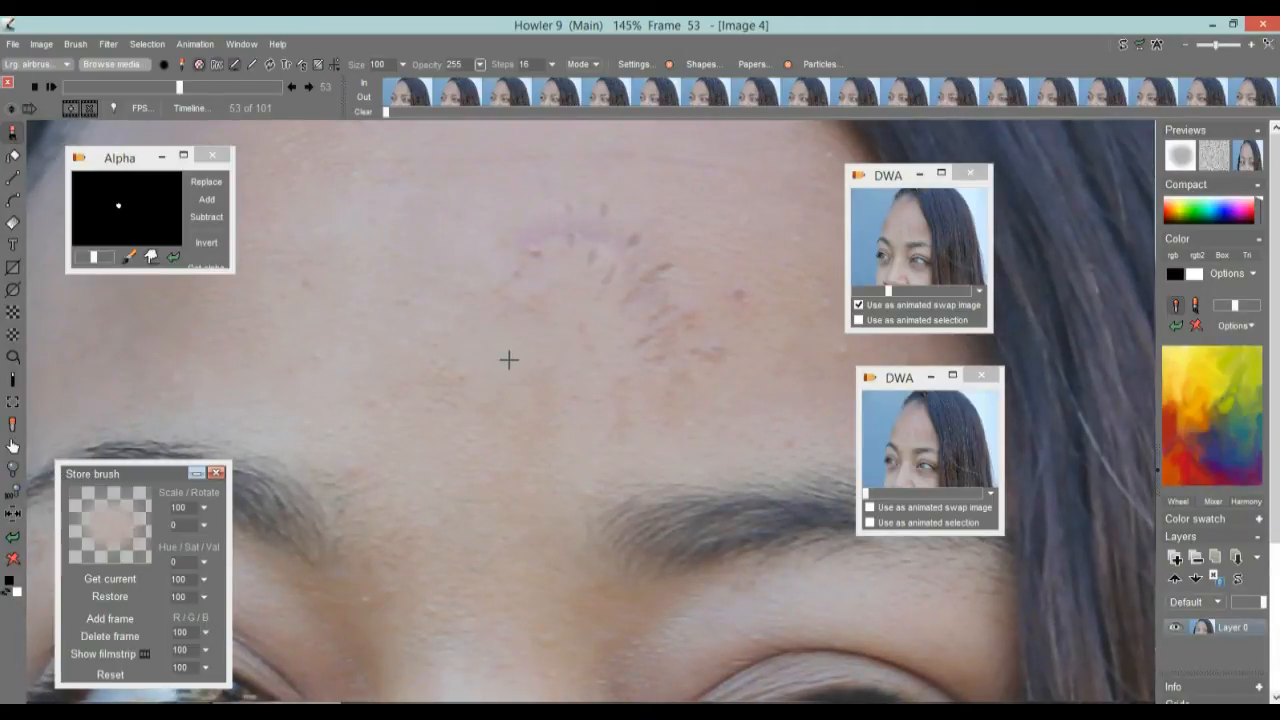
pyautogui.scroll(3, 512, 364)
# Try painting over the forehead mole on frame 53.
pyautogui.moveTo(551, 373)
pyautogui.mouseDown()
pyautogui.moveTo(609, 466)
pyautogui.moveTo(580, 443)
pyautogui.moveTo(614, 443)
pyautogui.moveTo(571, 449)
pyautogui.mouseUp()
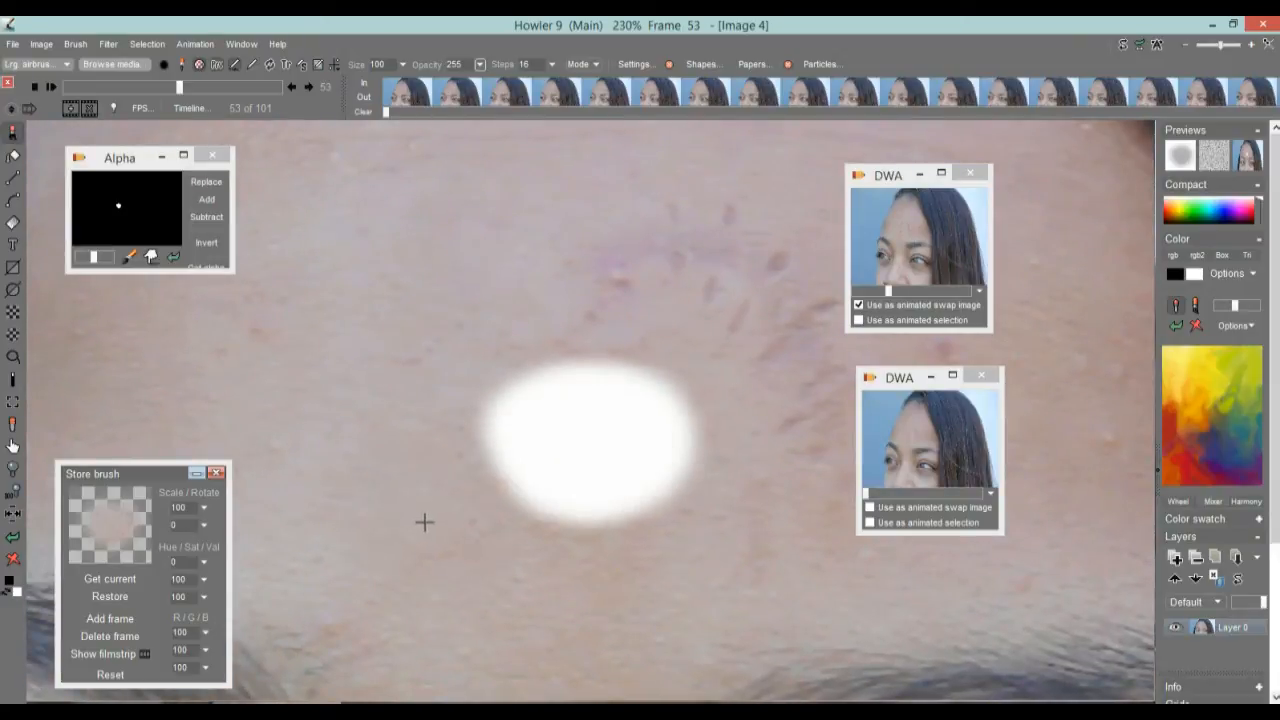
pyautogui.click(549, 473)
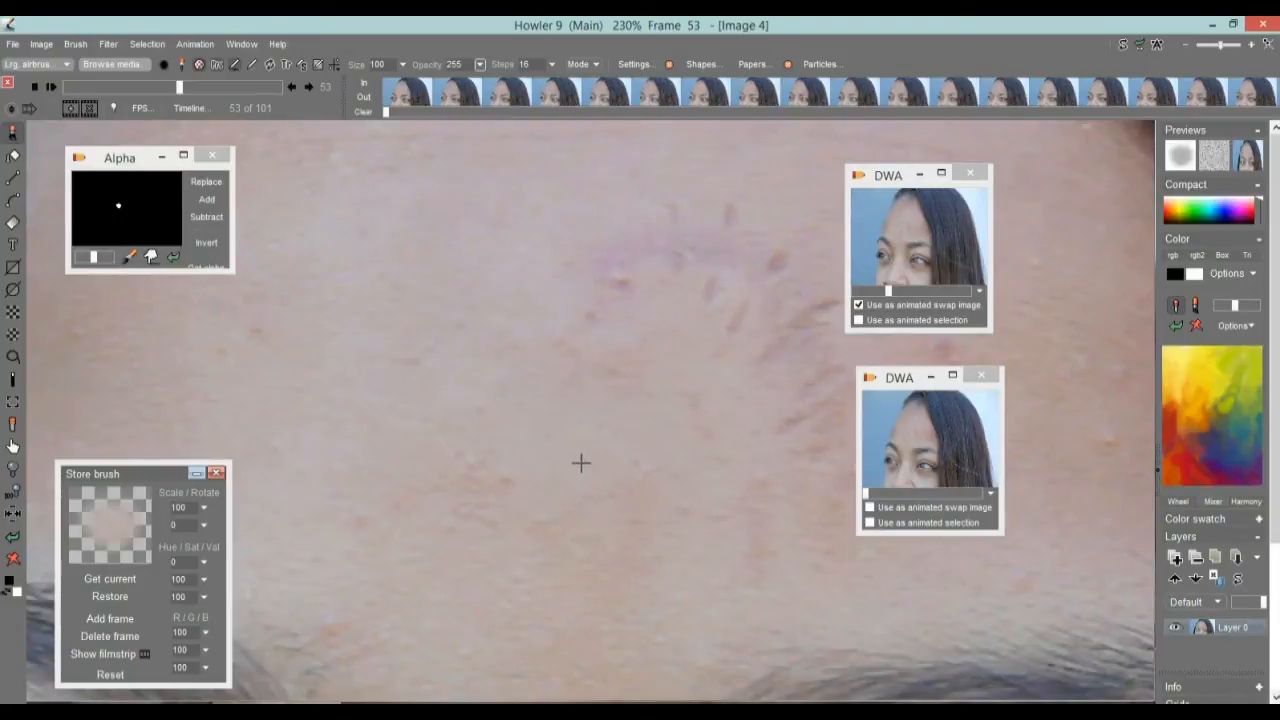
pyautogui.scroll(4, 585, 456)
pyautogui.moveTo(706, 484); pyautogui.dragTo(586, 331)
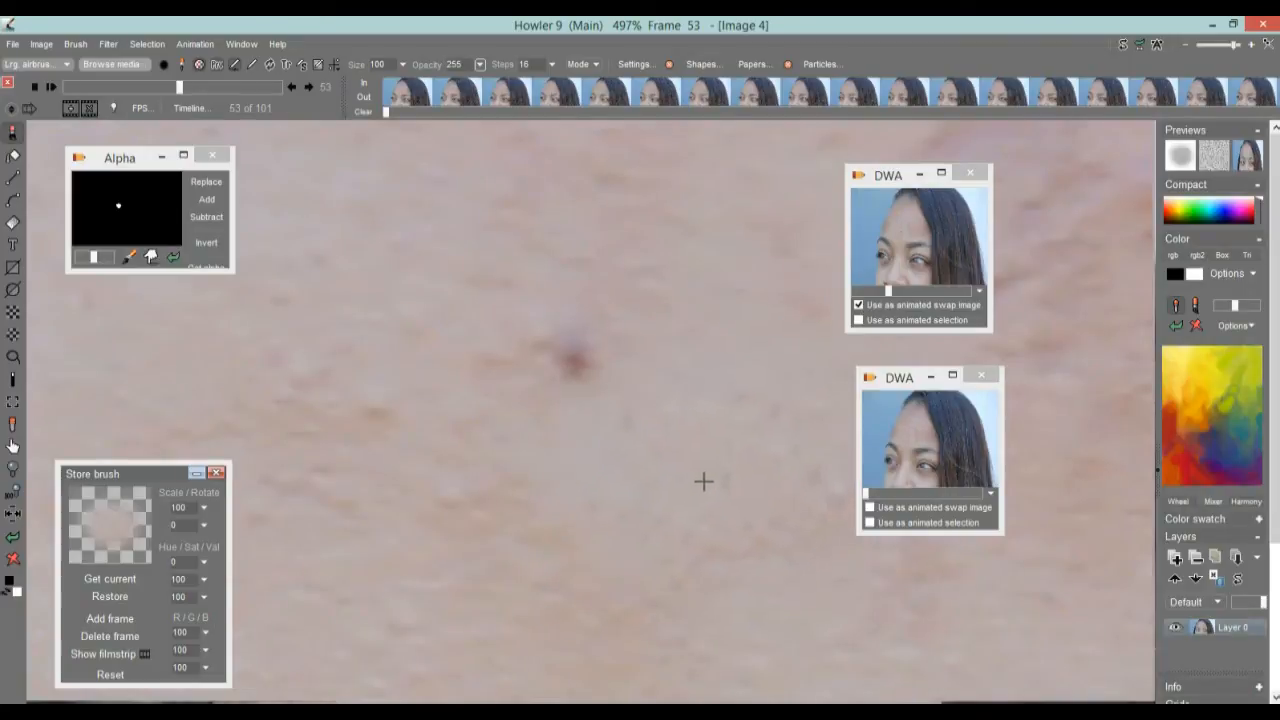
# Cover the forehead mole with a single skin-brush dab on each of frames 53 to 56, redoing the dab on frame 54.
pyautogui.click(575, 358)
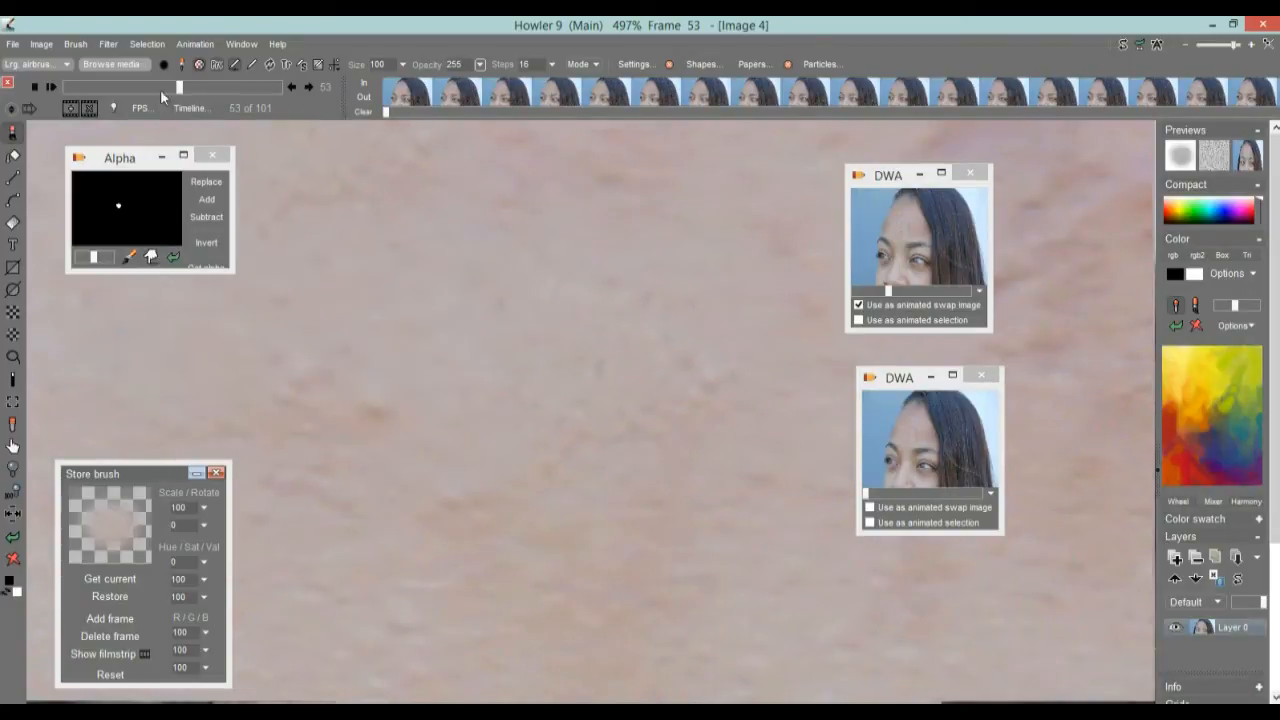
pyautogui.click(308, 86)
pyautogui.click(584, 358)
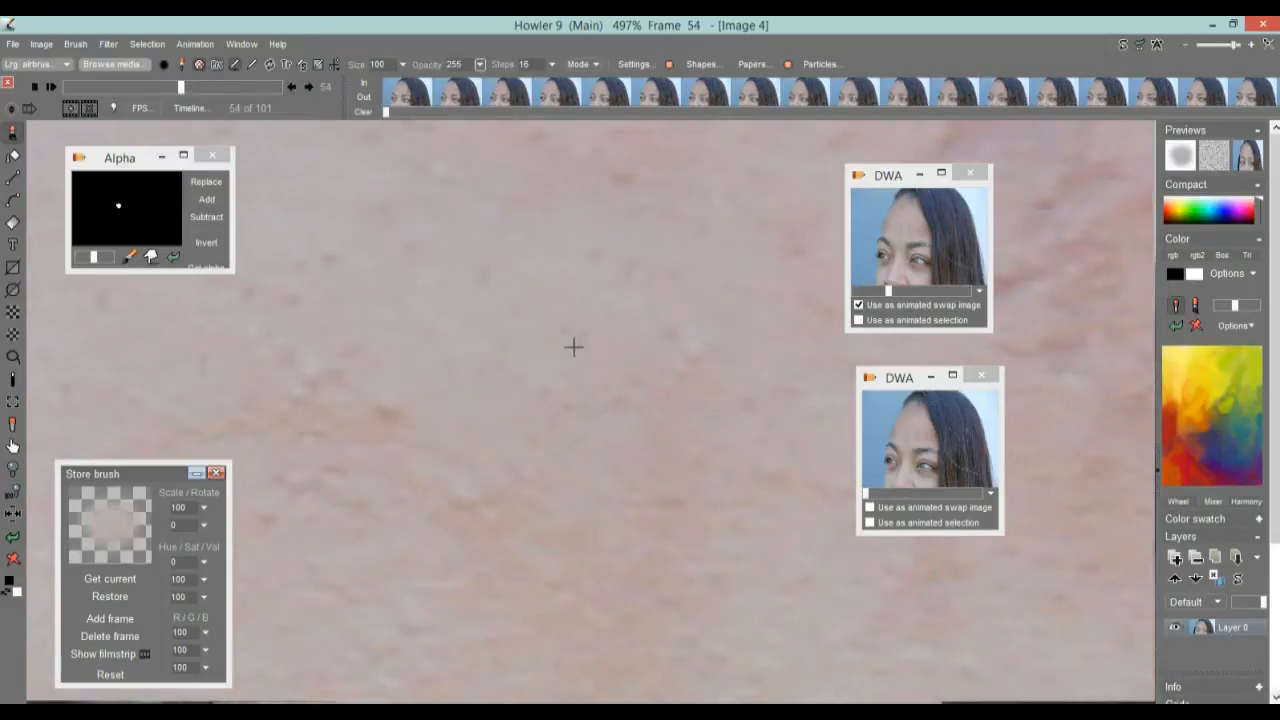
pyautogui.click(13, 537)
pyautogui.click(584, 361)
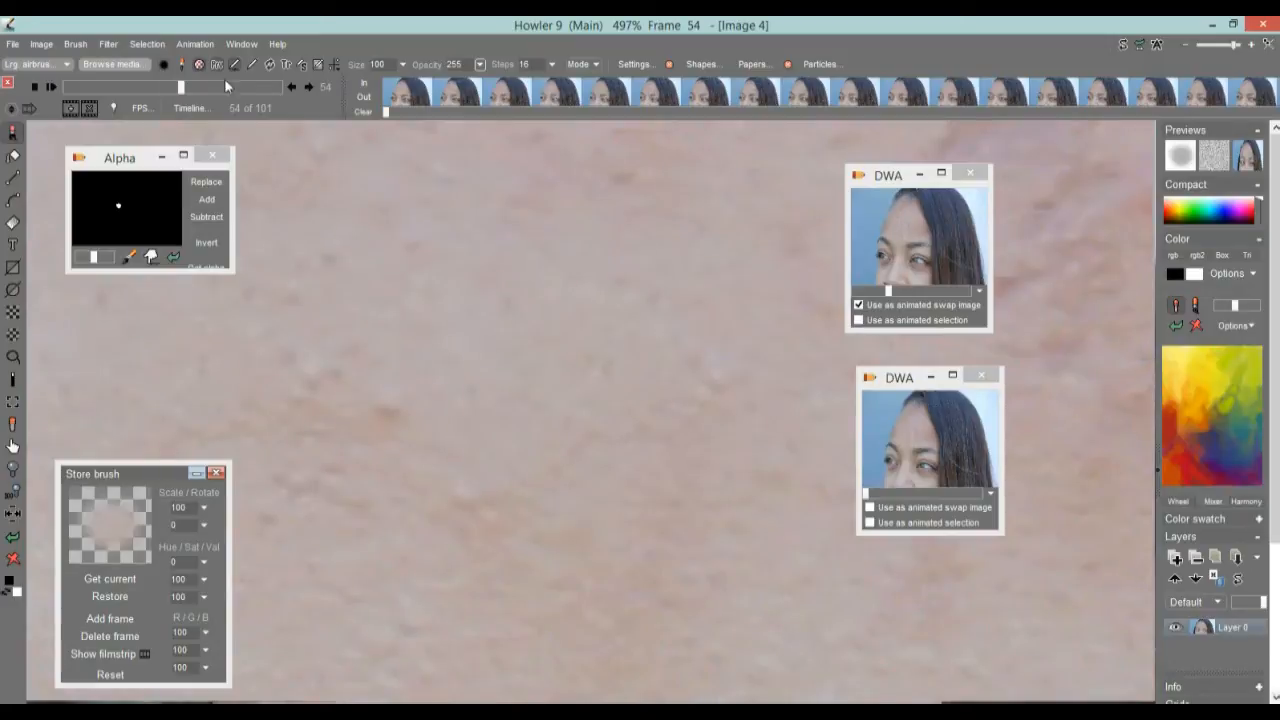
pyautogui.click(308, 86)
pyautogui.click(593, 364)
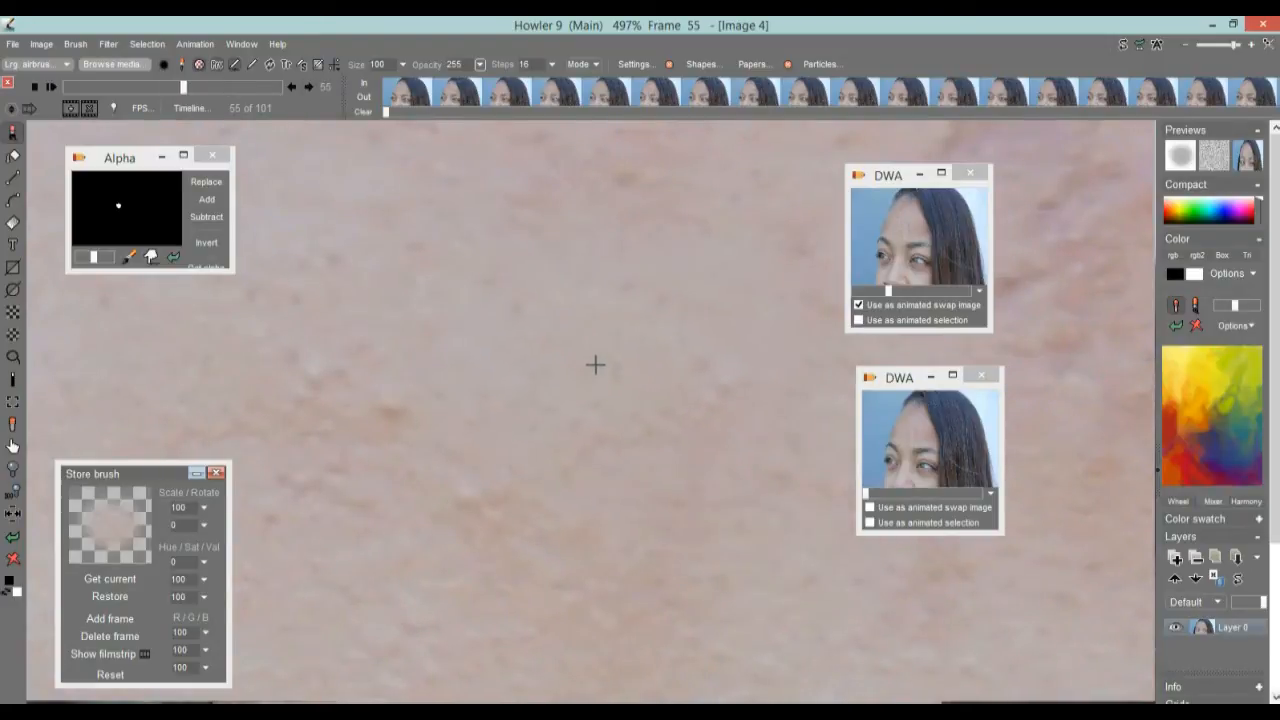
pyautogui.click(308, 88)
pyautogui.click(590, 363)
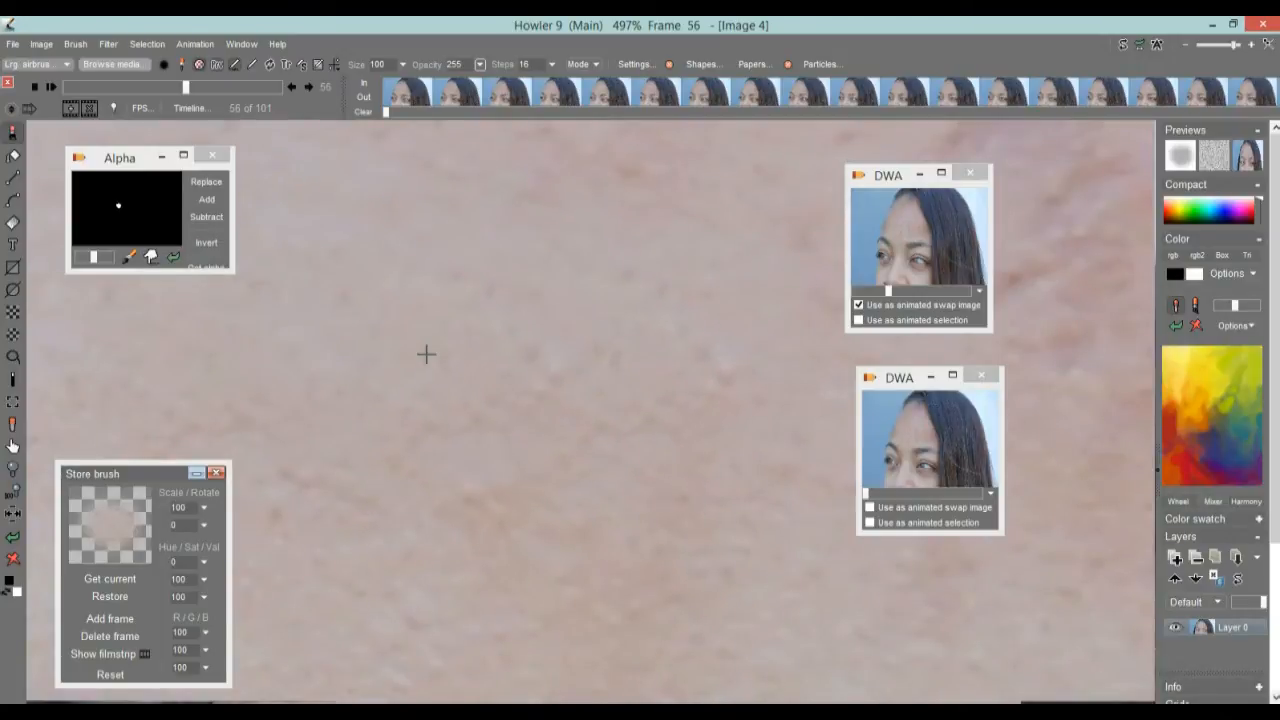
# Step back and forth through the retouched frames around 53 to 56 to compare the skin texture between them.
pyautogui.press('Left')
pyautogui.press('Left')
pyautogui.press('Left')
pyautogui.press('Left')
pyautogui.press('Left')
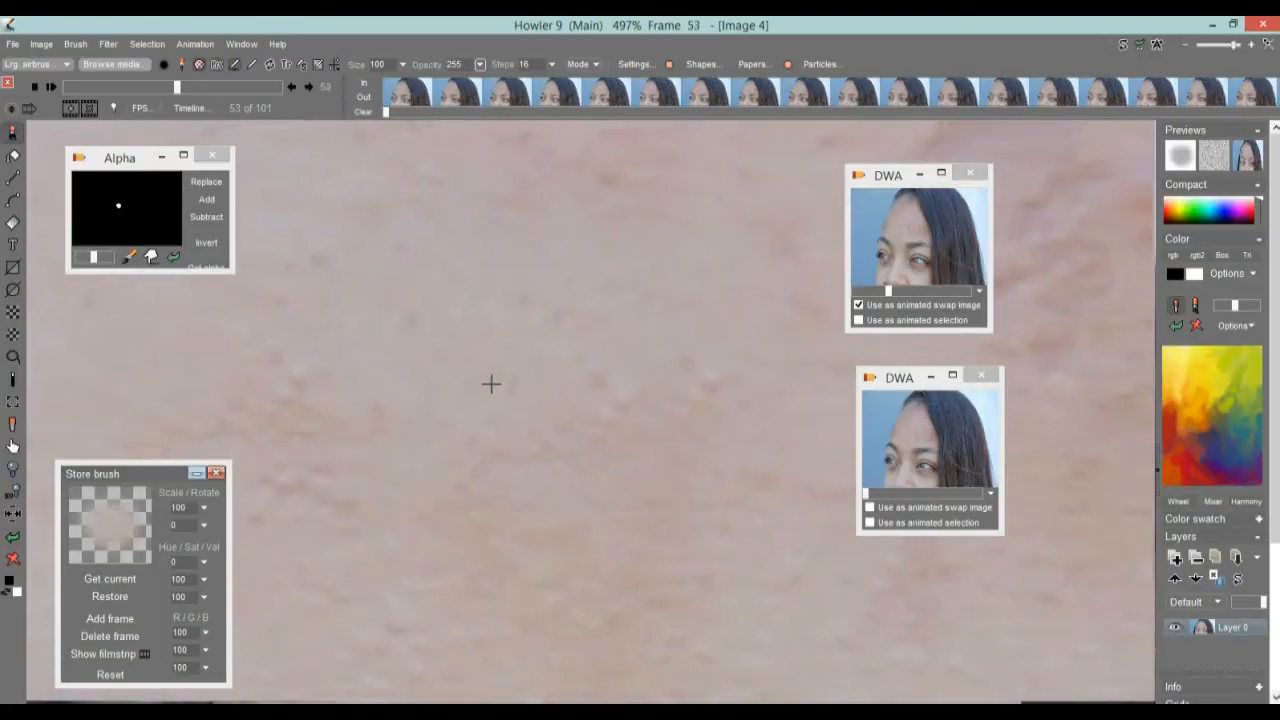
pyautogui.press('Right')
pyautogui.press('Right')
pyautogui.press('Right')
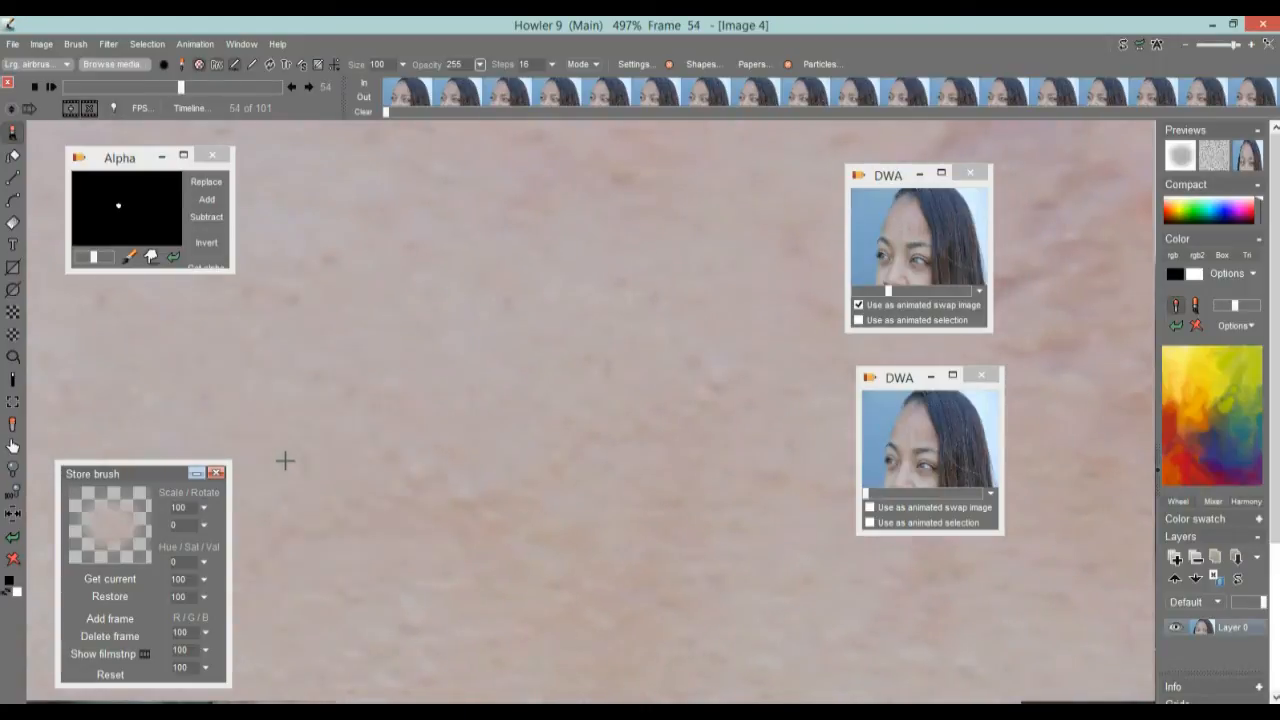
pyautogui.press('Left')
pyautogui.press('Left')
pyautogui.press('Left')
pyautogui.press('Right')
pyautogui.press('Right')
pyautogui.press('Left')
pyautogui.press('Right')
pyautogui.press('Left')
pyautogui.press('Right')
pyautogui.press('Right')
pyautogui.press('Right')
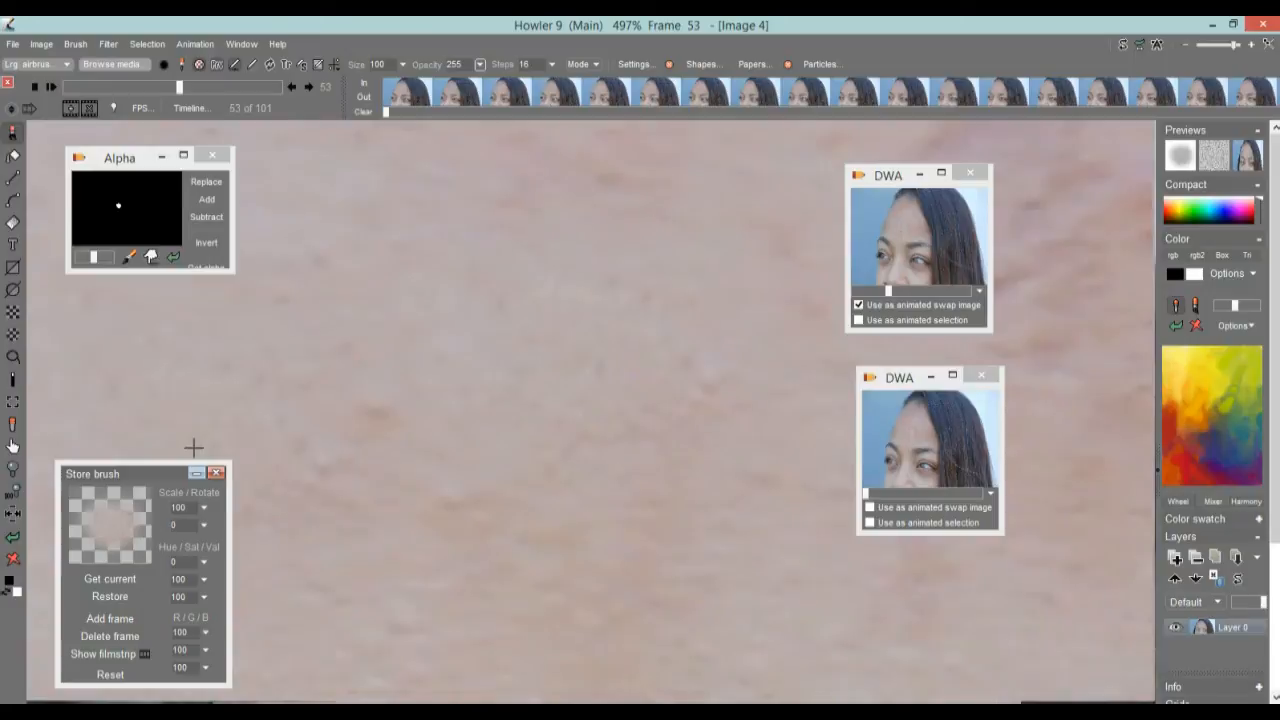
# Cover the forehead mole on frame 57 with the skin brush, undoing the first dab and placing it again.
pyautogui.press('Right')
pyautogui.press('Right')
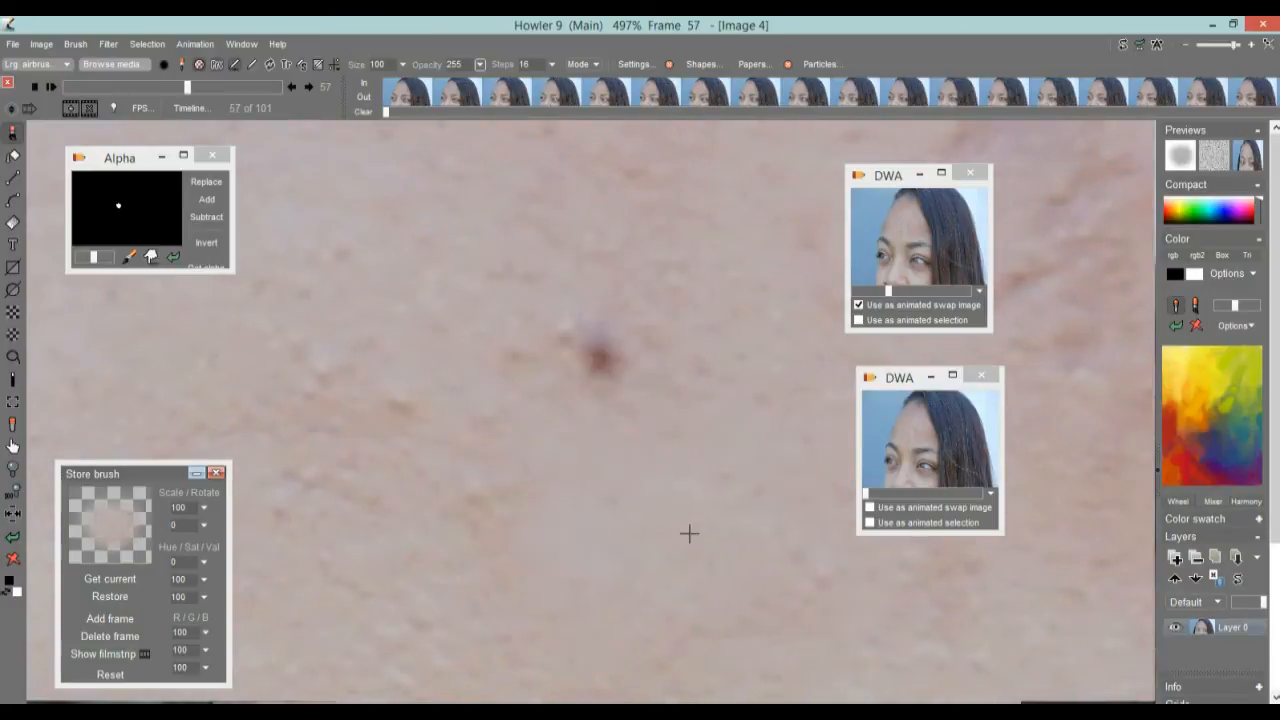
pyautogui.click(598, 357)
pyautogui.hotkey('ctrl', 'z')
pyautogui.click(606, 361)
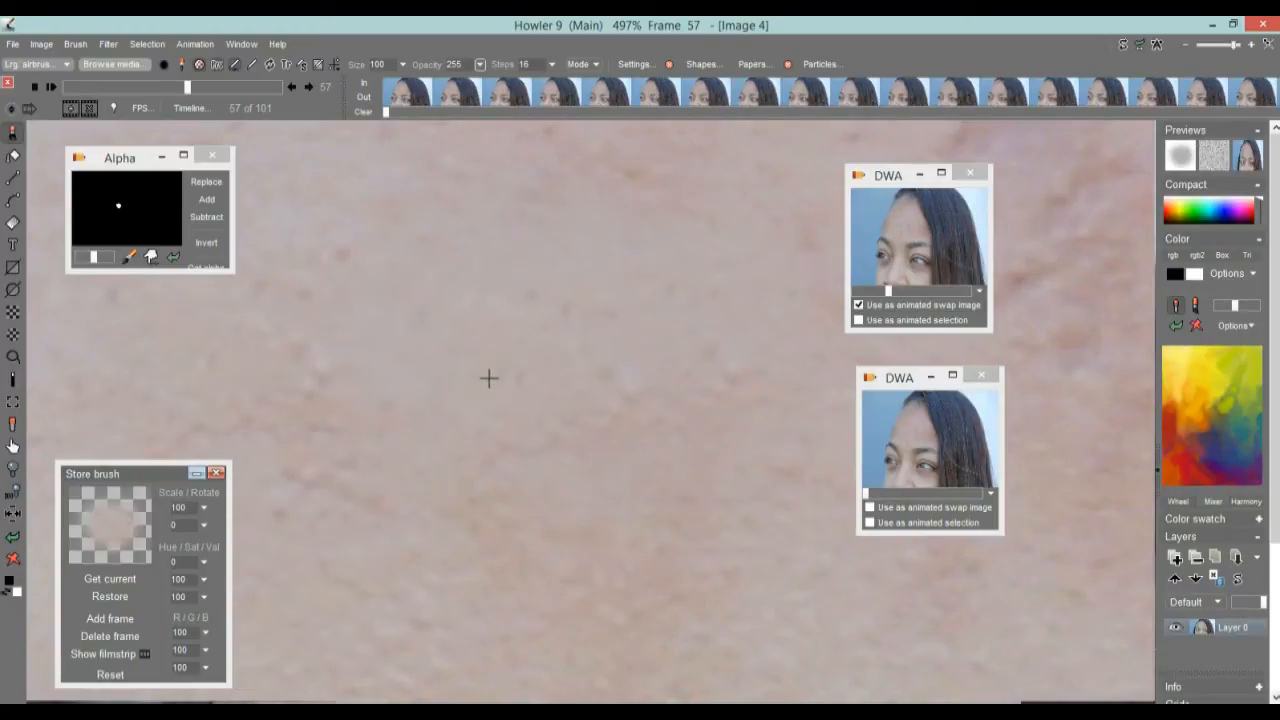
# Shift the Alpha window lower and flick between the retouched frames around 54 and 55 to check for flicker over the mole.
pyautogui.moveTo(123, 157); pyautogui.dragTo(108, 215)
pyautogui.moveTo(187, 87); pyautogui.dragTo(186, 93)
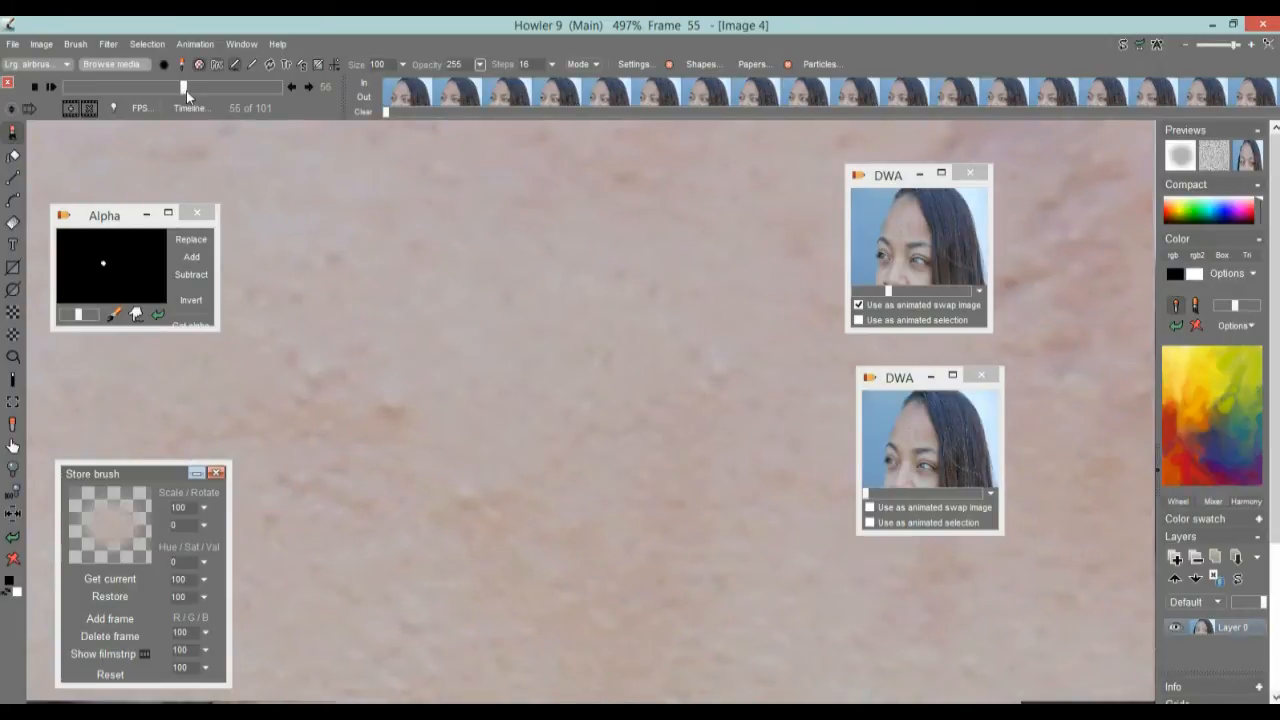
pyautogui.press('Left')
pyautogui.press('Right')
pyautogui.press('Left')
pyautogui.press('Right')
pyautogui.press('Left')
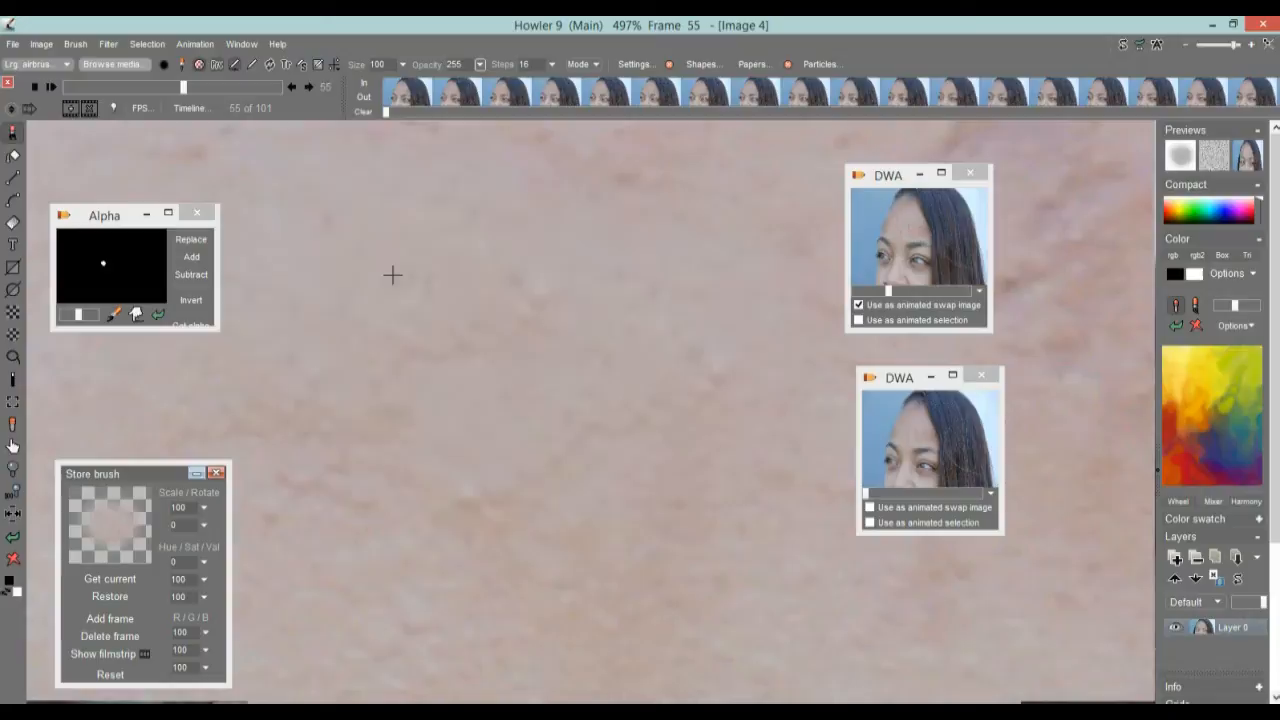
pyautogui.press('Left')
pyautogui.press('Right')
pyautogui.press('Left')
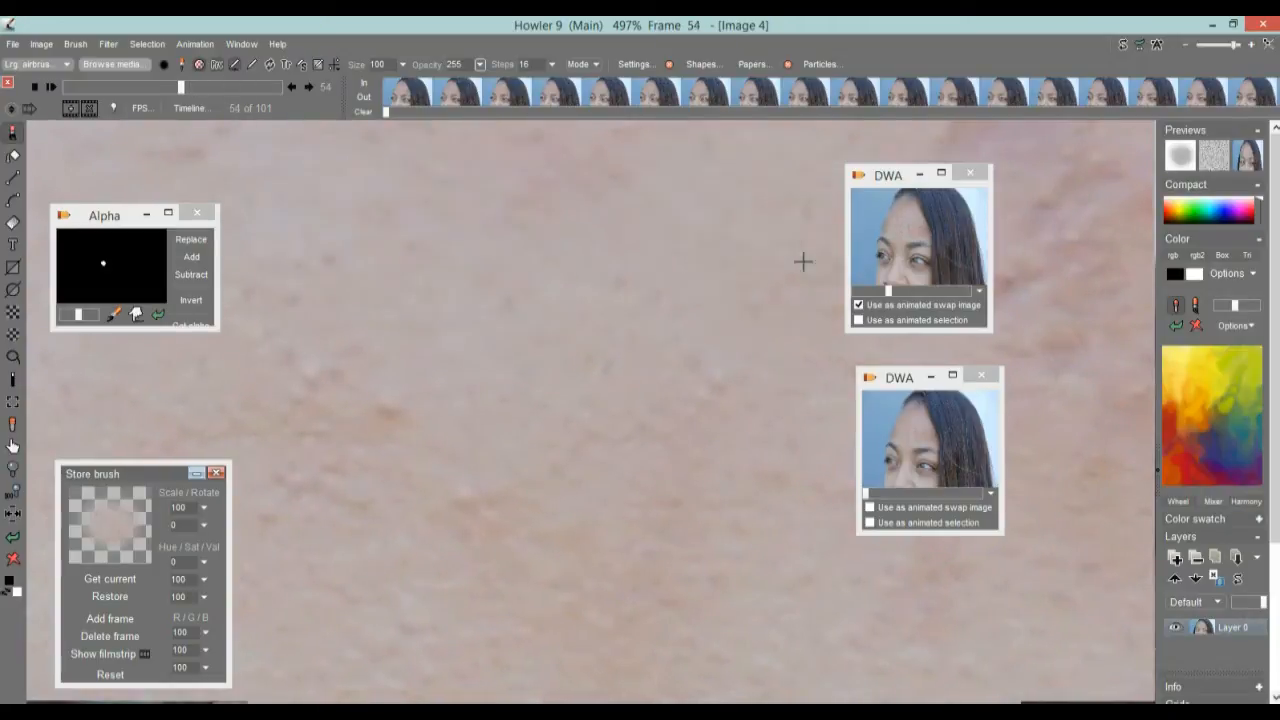
# Restore the stored animation again, replacing the clip with the retouched frames, and scrub forward to frame 38.
pyautogui.click(930, 232)
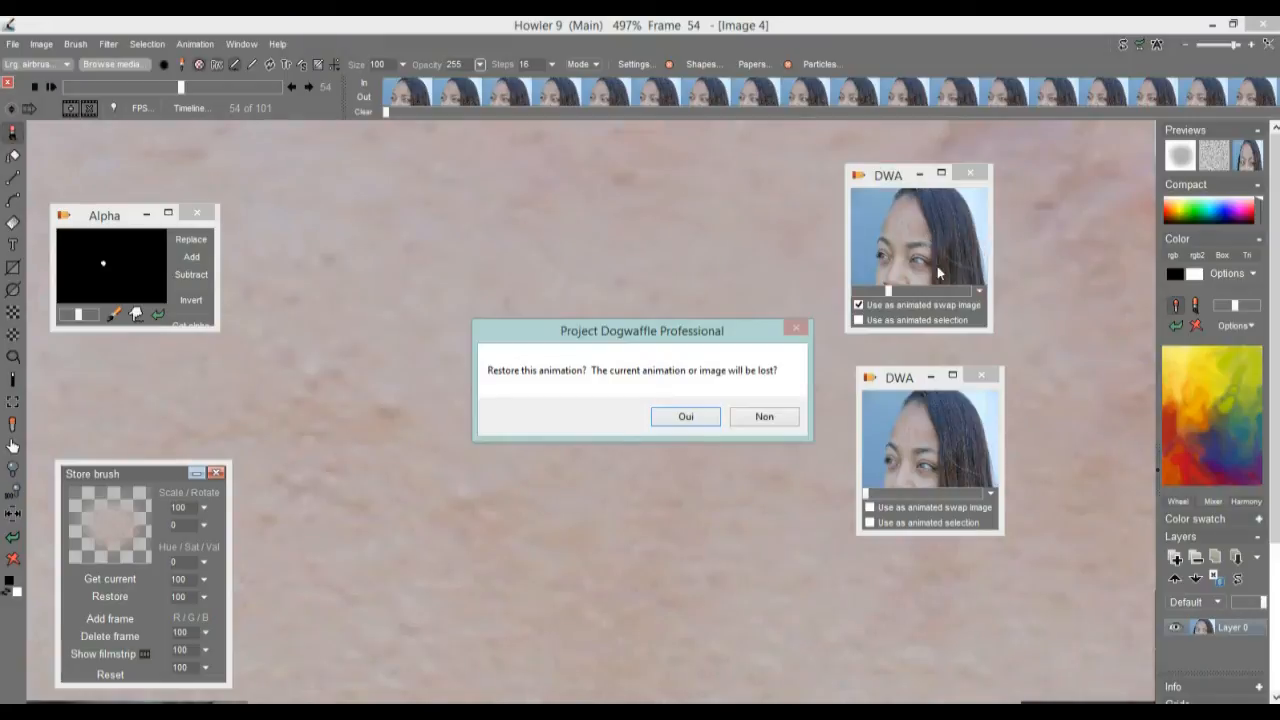
pyautogui.click(686, 418)
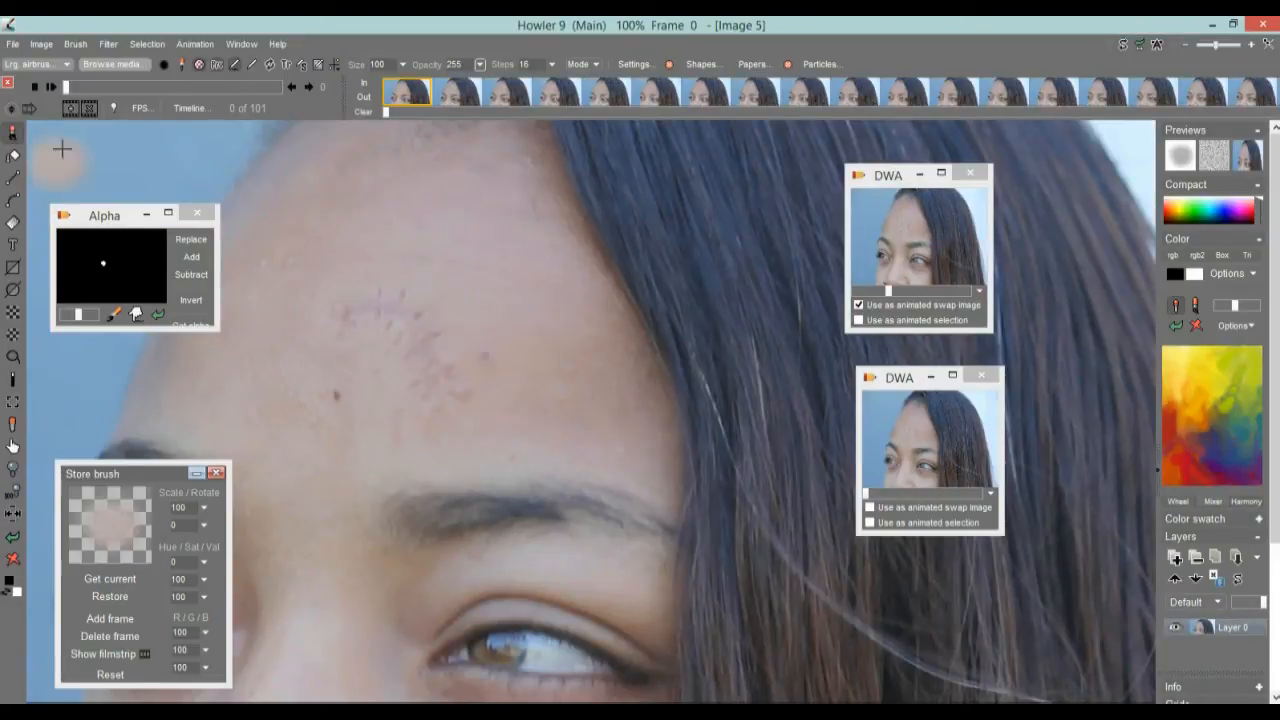
pyautogui.moveTo(67, 88); pyautogui.dragTo(147, 92)
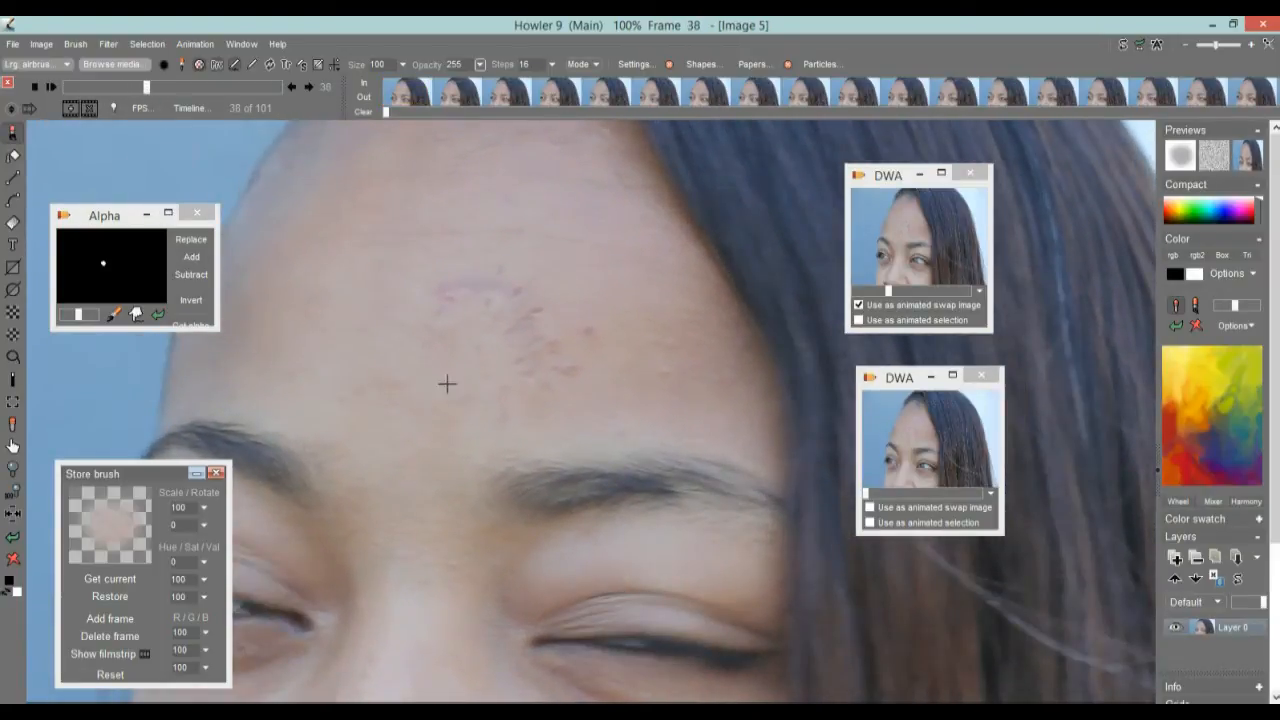
# Try covering the forehead mole on frame 42 with the skin brush, and undo the dab.
pyautogui.moveTo(147, 88)
pyautogui.mouseDown()
pyautogui.moveTo(114, 88)
pyautogui.moveTo(156, 86)
pyautogui.mouseUp()
pyautogui.scroll(3, 469, 334)
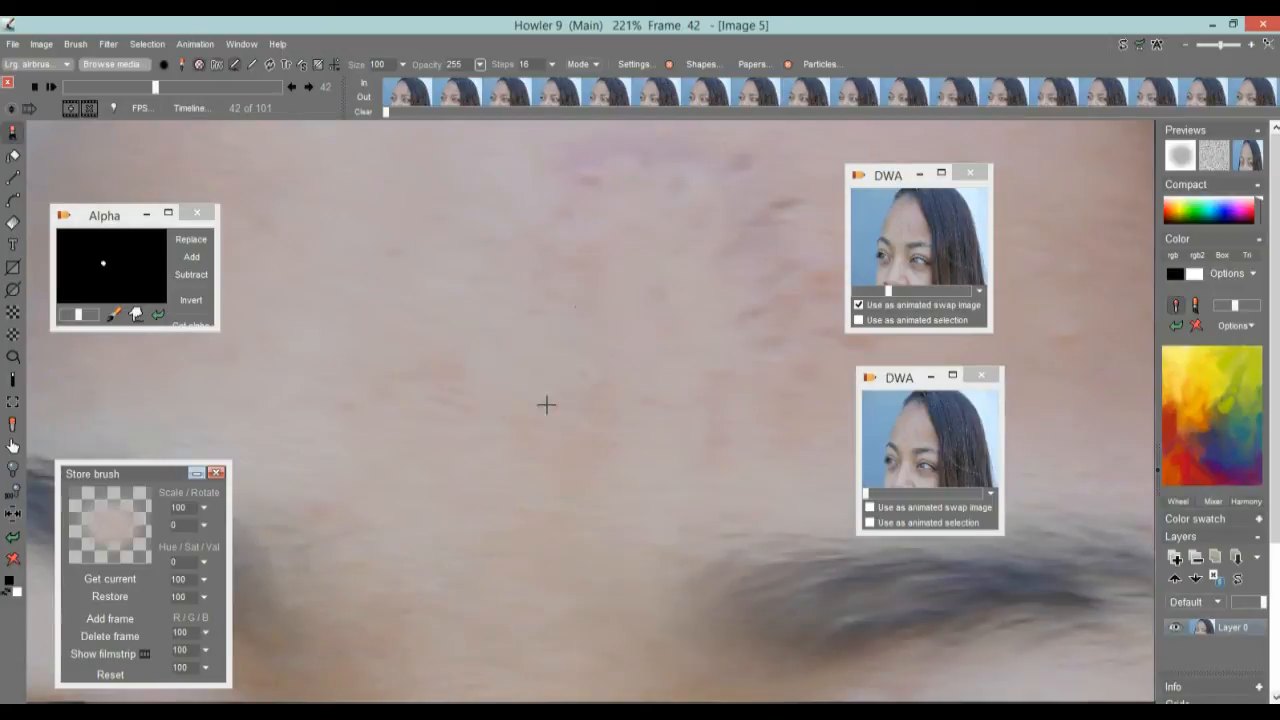
pyautogui.hotkey('ctrl', 'z')
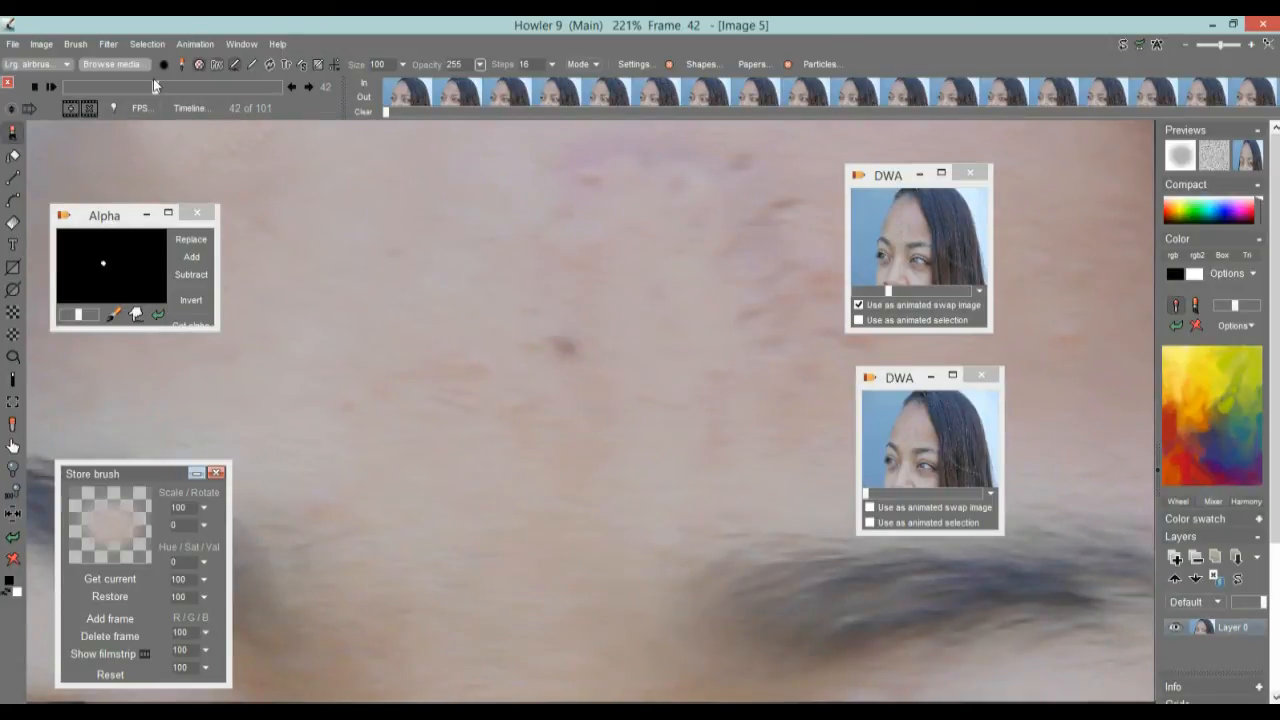
# Scrub the clip back to frame 17 and shift the Store brush window slightly higher.
pyautogui.moveTo(162, 94); pyautogui.dragTo(107, 87)
pyautogui.click(197, 44)
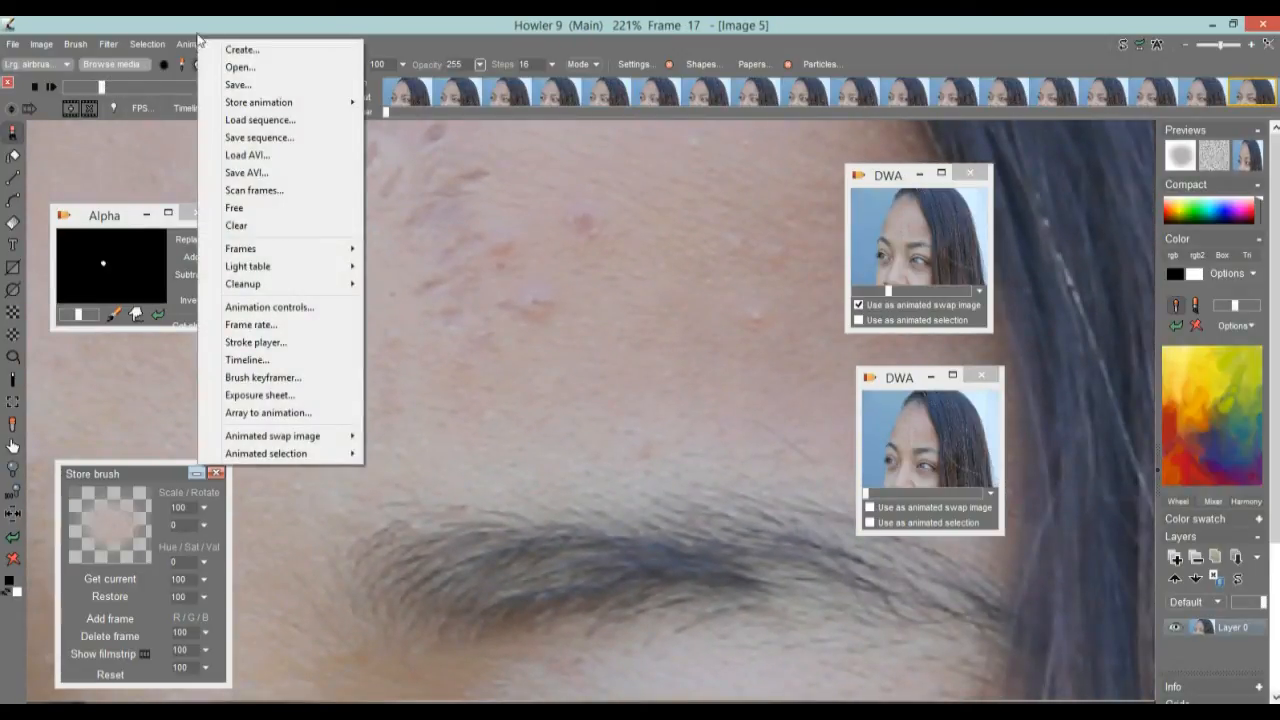
pyautogui.click(186, 27)
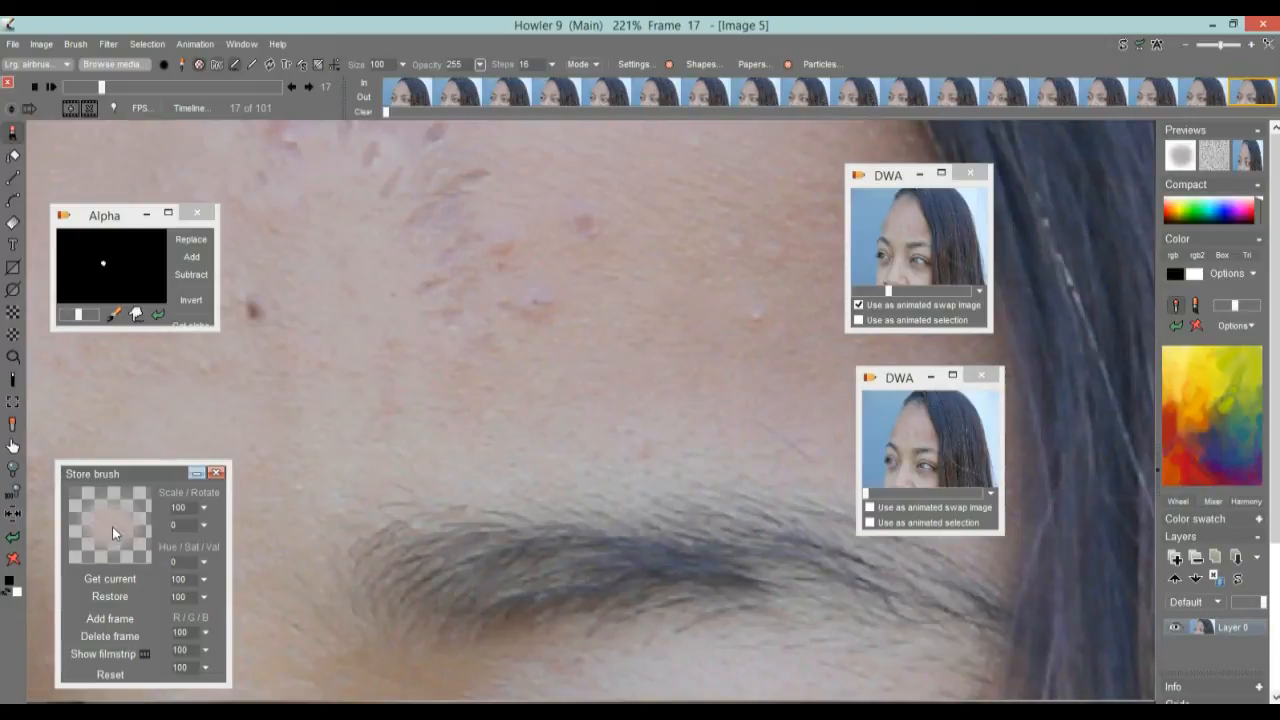
pyautogui.moveTo(134, 478)
pyautogui.mouseDown()
pyautogui.moveTo(125, 385)
pyautogui.moveTo(129, 451)
pyautogui.mouseUp()
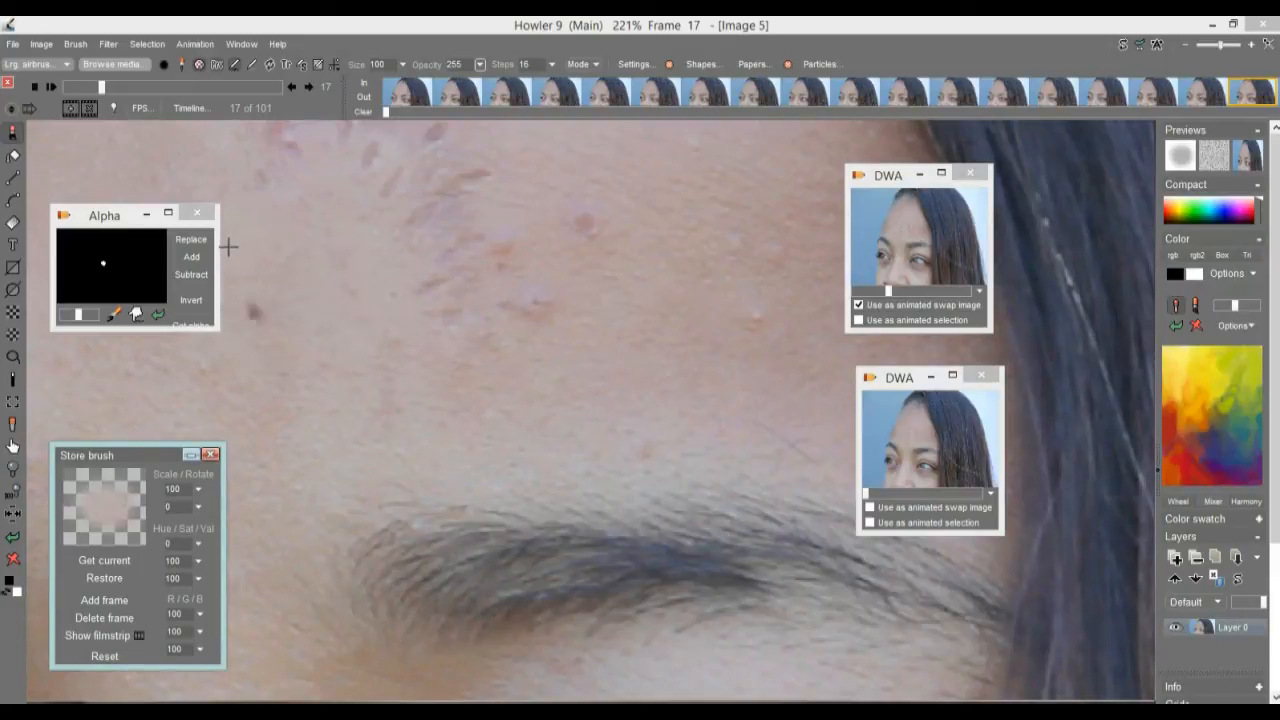
# Open the Brush keyframer and enlarge its window to fill most of the workspace.
pyautogui.click(195, 44)
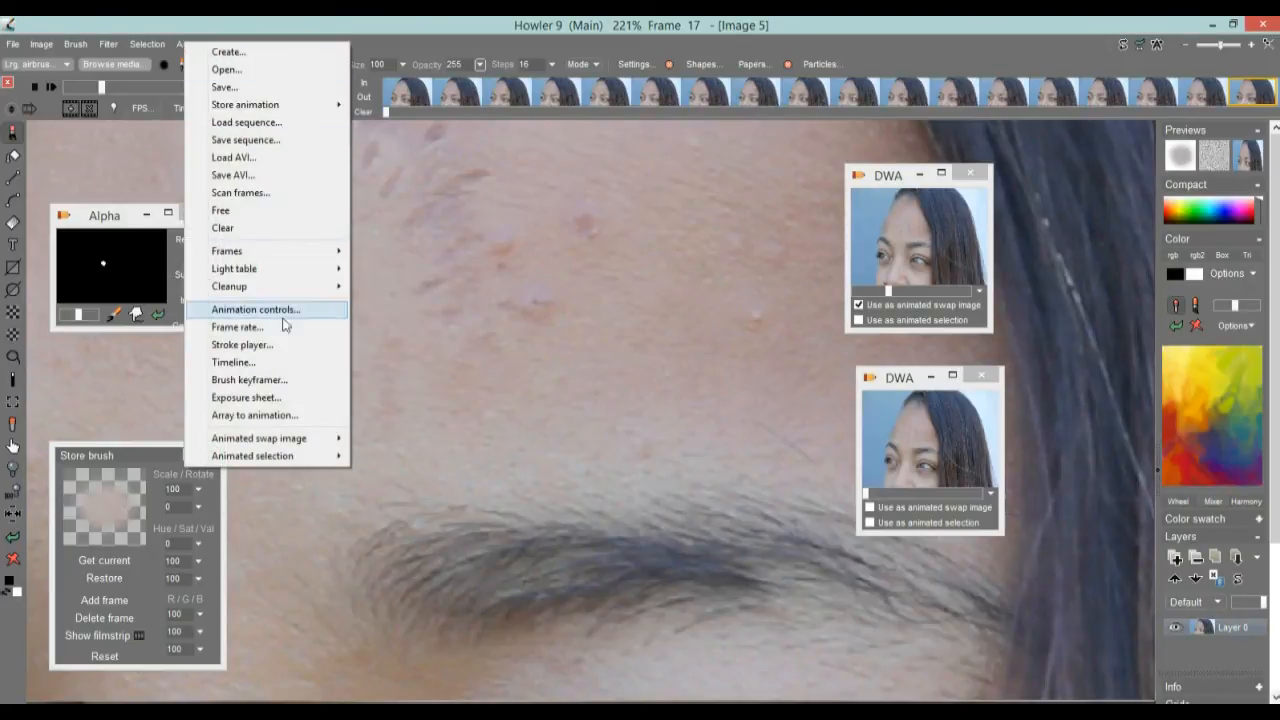
pyautogui.click(240, 380)
pyautogui.moveTo(560, 199)
pyautogui.mouseDown()
pyautogui.moveTo(920, 467)
pyautogui.moveTo(229, 58)
pyautogui.mouseUp()
pyautogui.moveTo(533, 386)
pyautogui.mouseDown()
pyautogui.moveTo(1192, 684)
pyautogui.moveTo(1180, 634)
pyautogui.moveTo(1054, 603)
pyautogui.moveTo(1097, 607)
pyautogui.moveTo(1150, 670)
pyautogui.mouseUp()
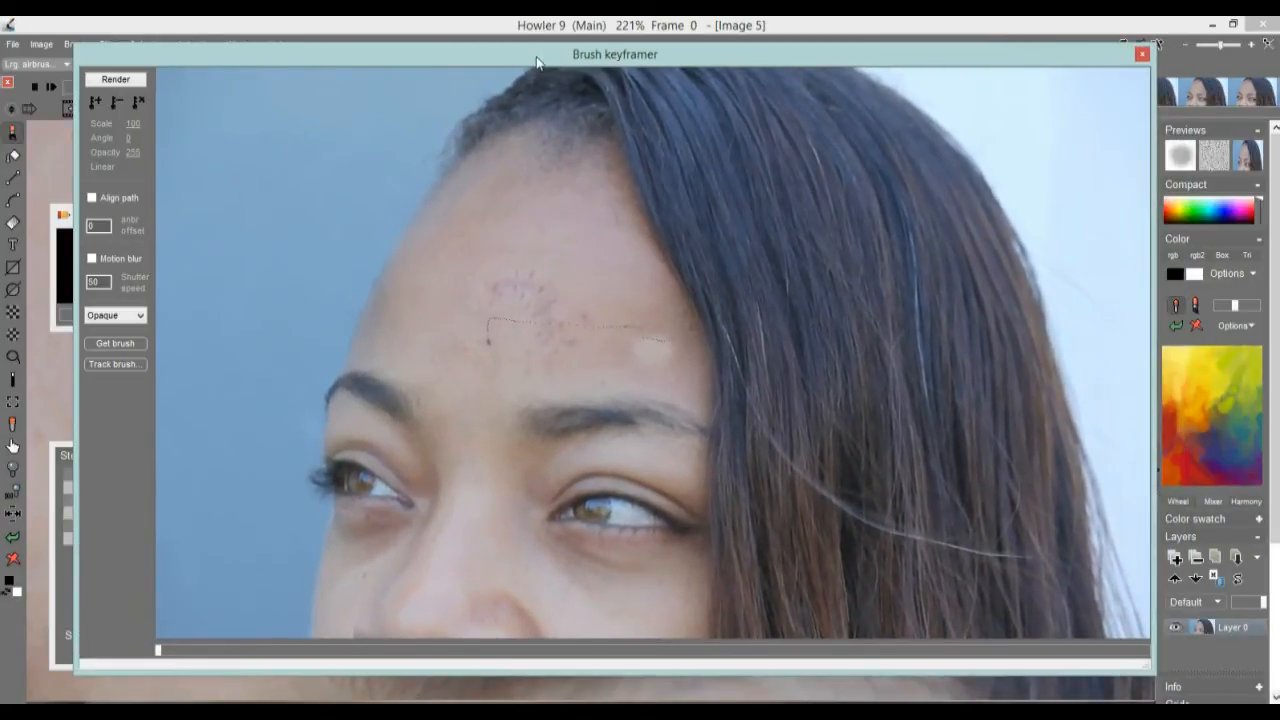
pyautogui.moveTo(536, 62); pyautogui.dragTo(508, 68)
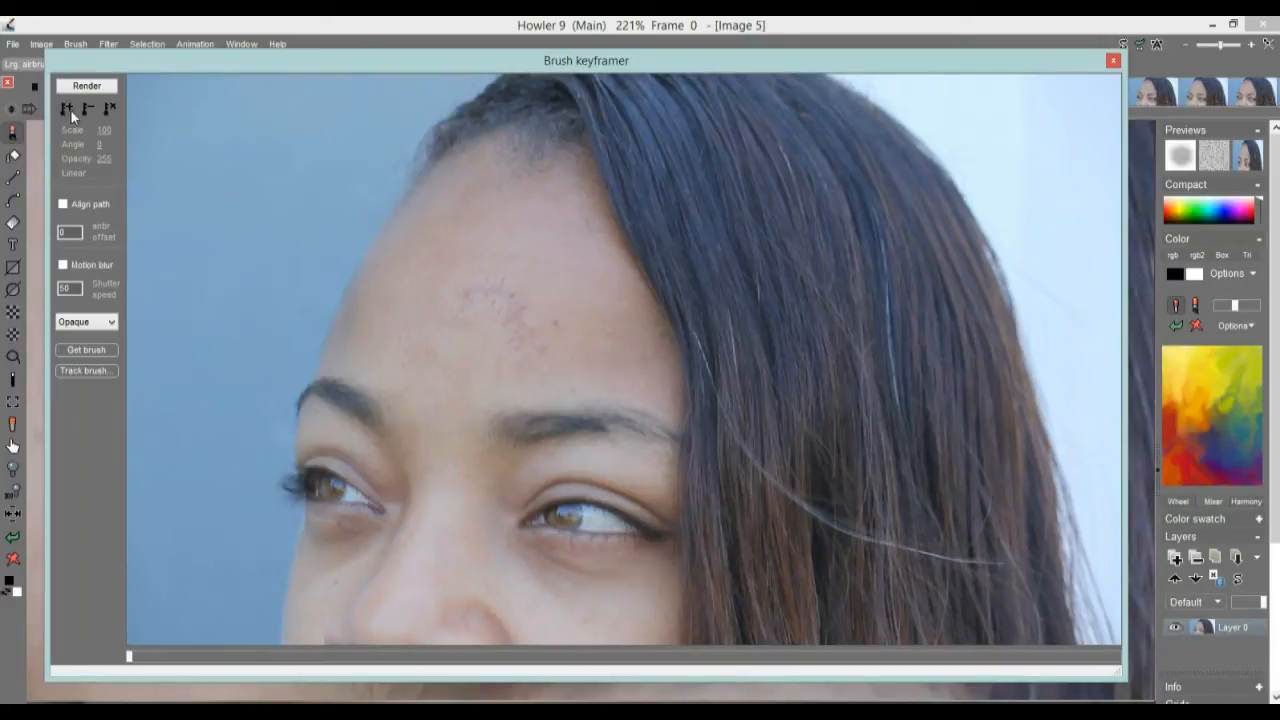
# Position the skin brush over the forehead mole on frame 0 and add an end keyframe over the mole on frame 100.
pyautogui.click(95, 370)
pyautogui.moveTo(980, 657); pyautogui.dragTo(104, 630)
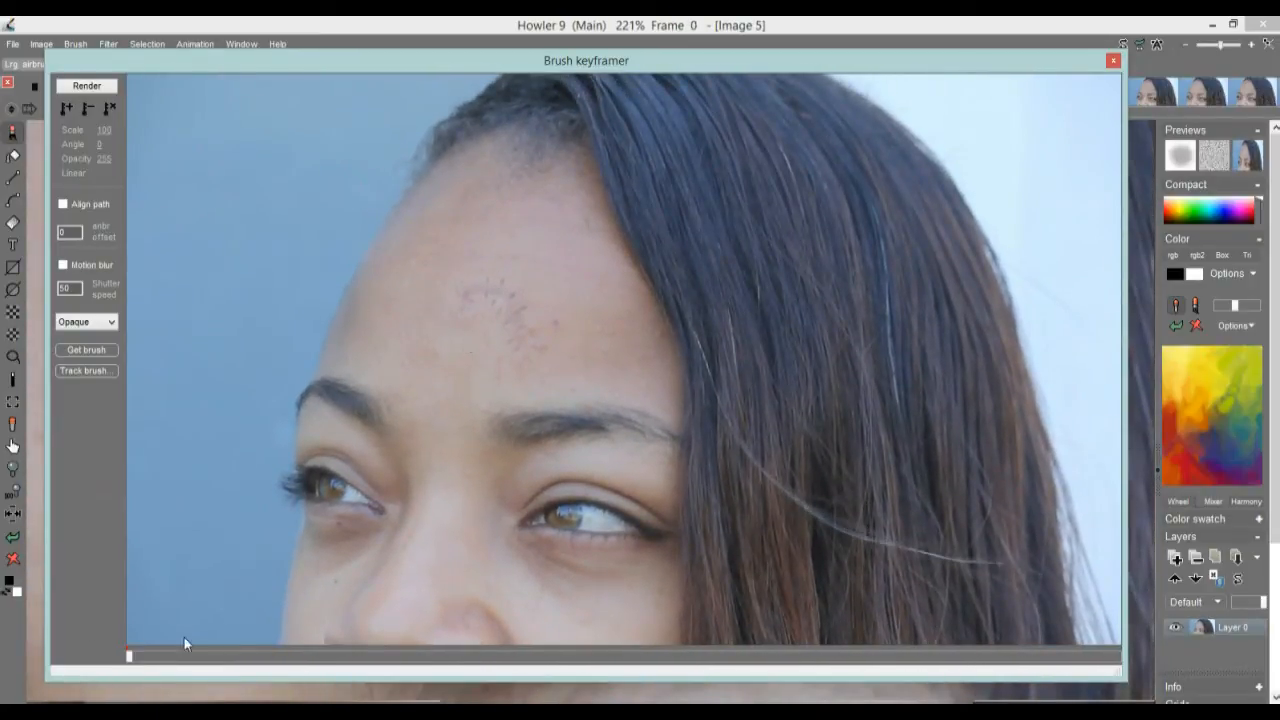
pyautogui.moveTo(251, 660); pyautogui.dragTo(1120, 660)
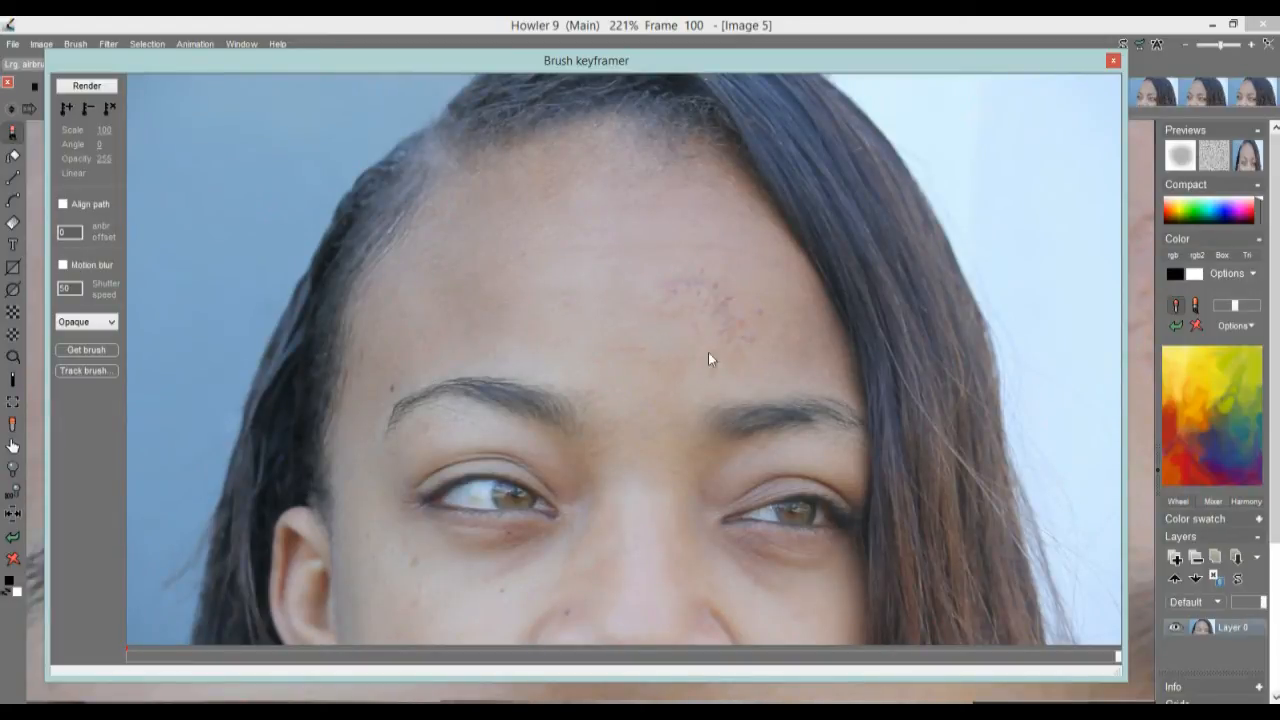
pyautogui.click(67, 108)
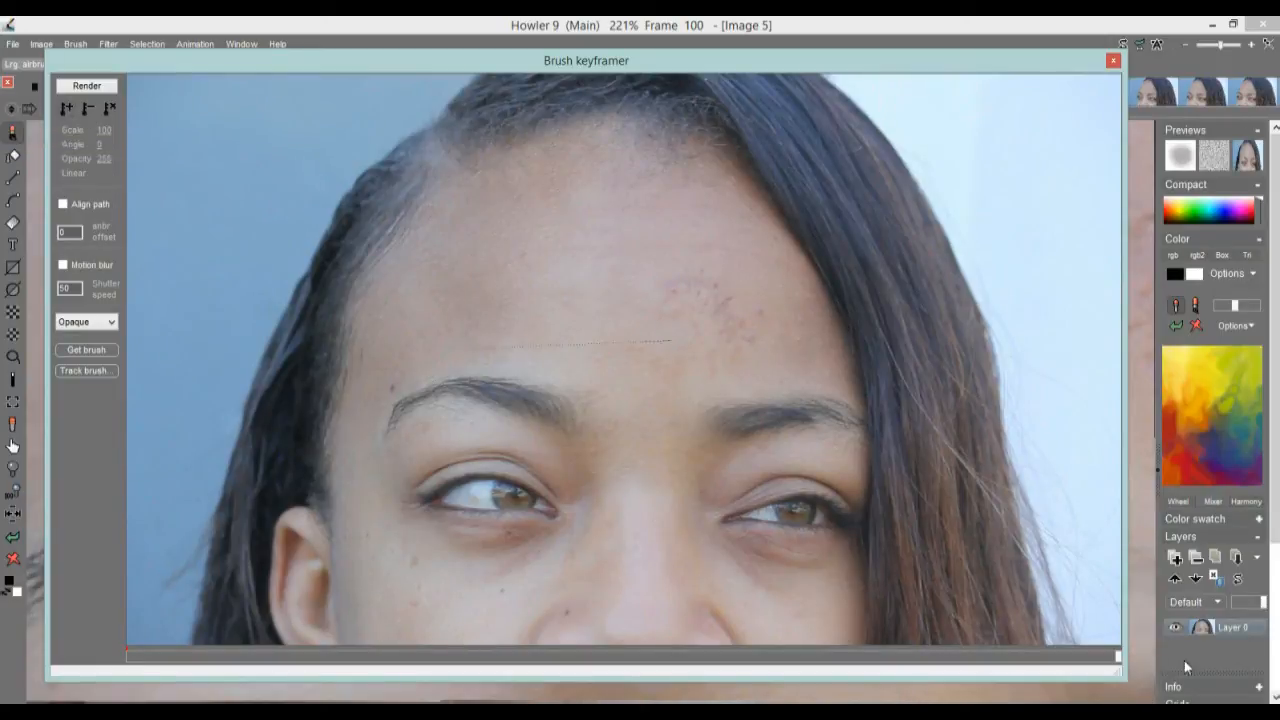
# Scrub between frames 0 and 100 in the keyframer to compare the straight brush path with the mole's movement.
pyautogui.moveTo(1120, 665); pyautogui.dragTo(942, 667)
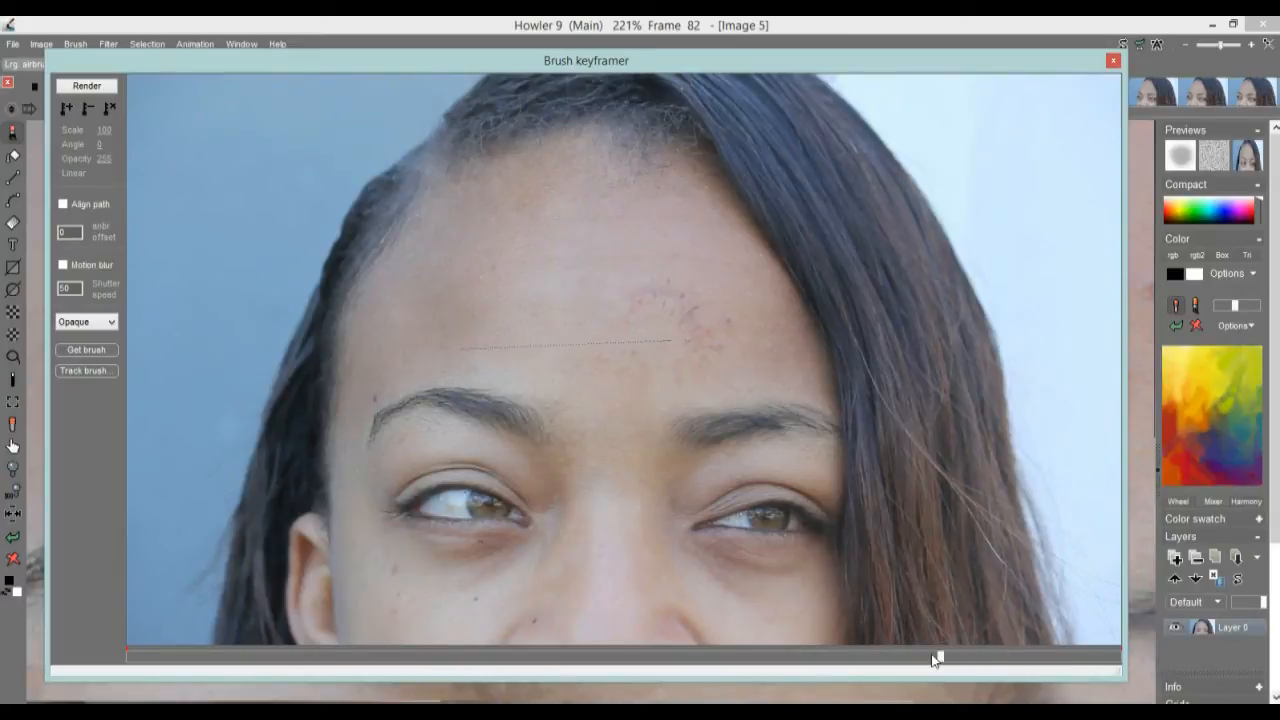
pyautogui.moveTo(940, 662); pyautogui.dragTo(558, 680)
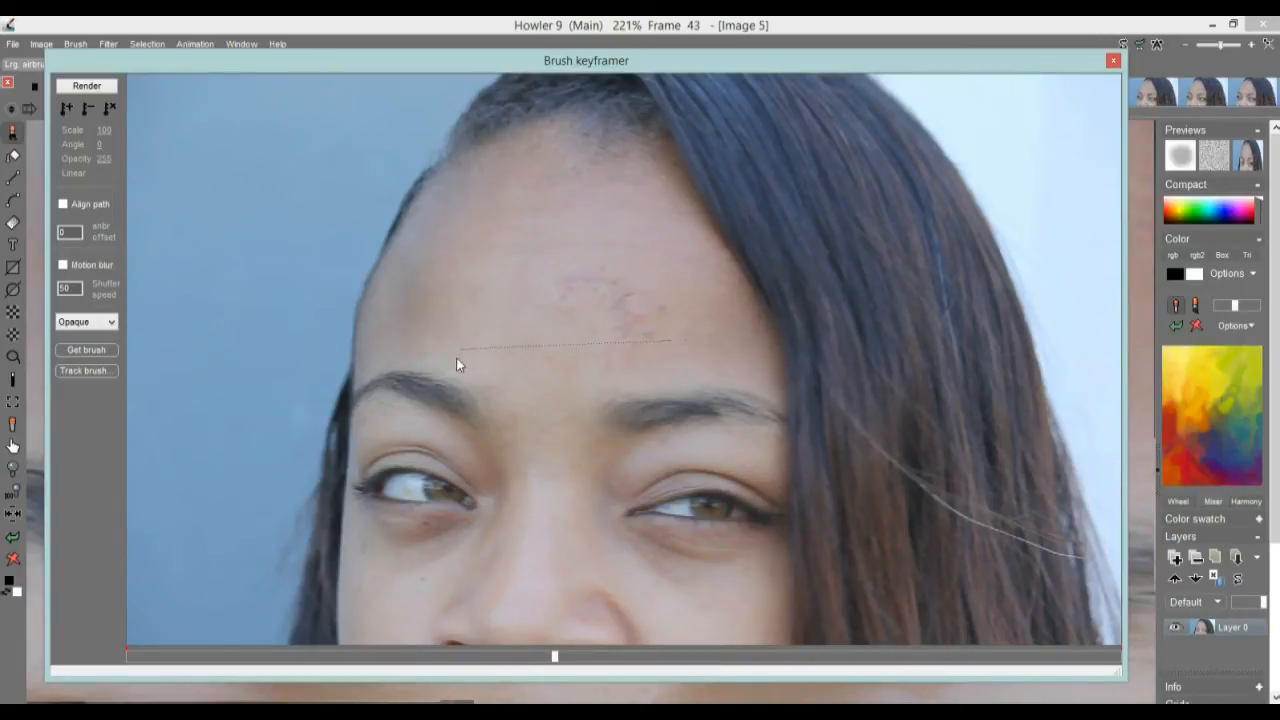
pyautogui.moveTo(378, 664); pyautogui.dragTo(129, 666)
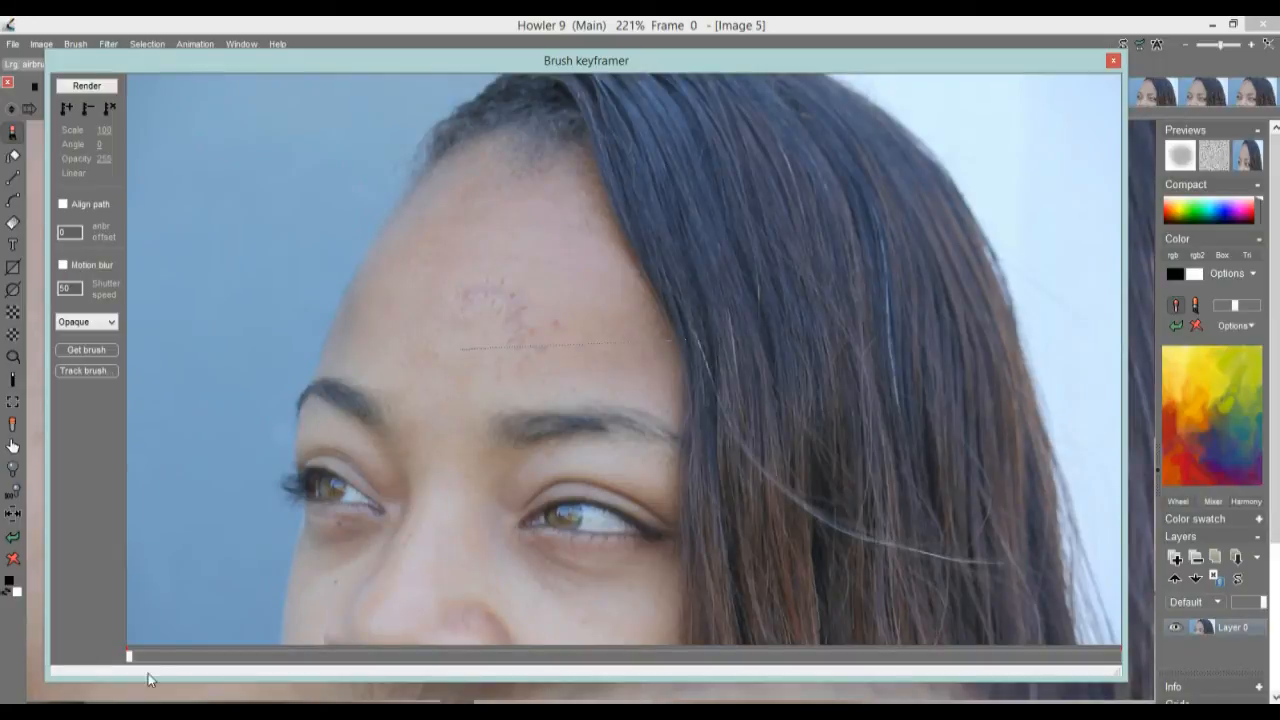
pyautogui.moveTo(131, 658); pyautogui.dragTo(555, 658)
pyautogui.moveTo(719, 638); pyautogui.dragTo(1196, 648)
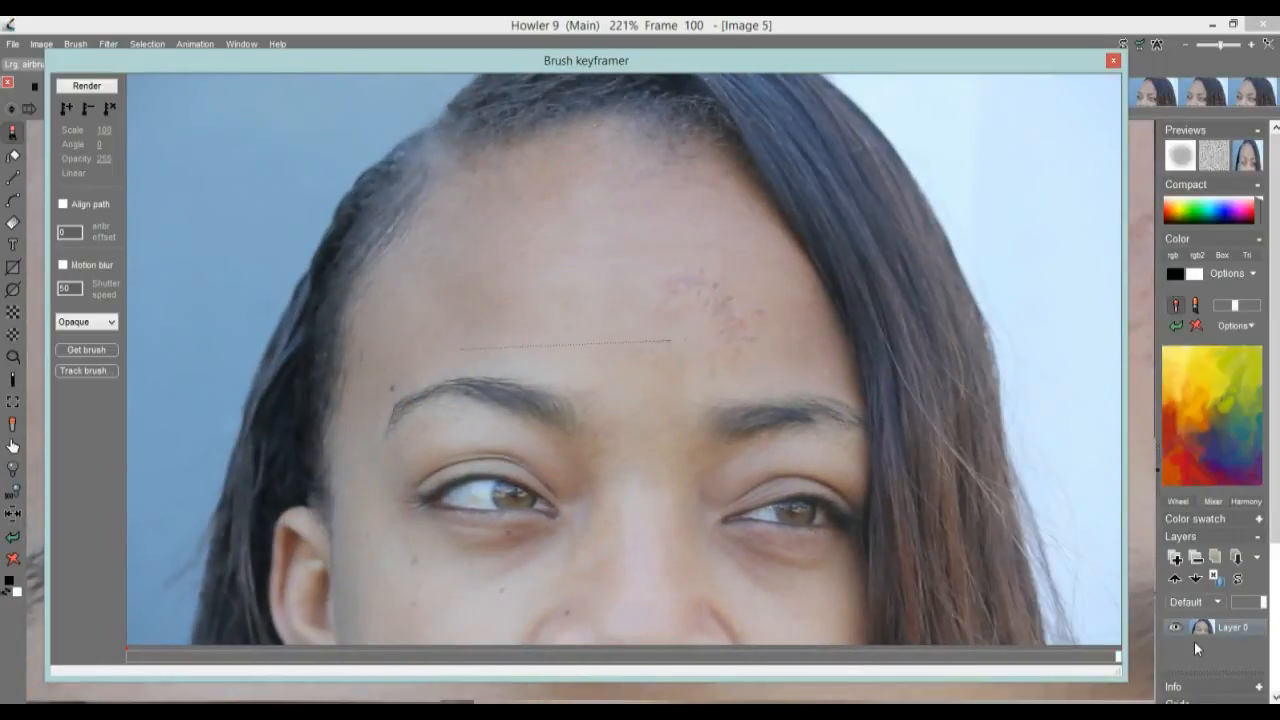
pyautogui.moveTo(1118, 657); pyautogui.dragTo(129, 656)
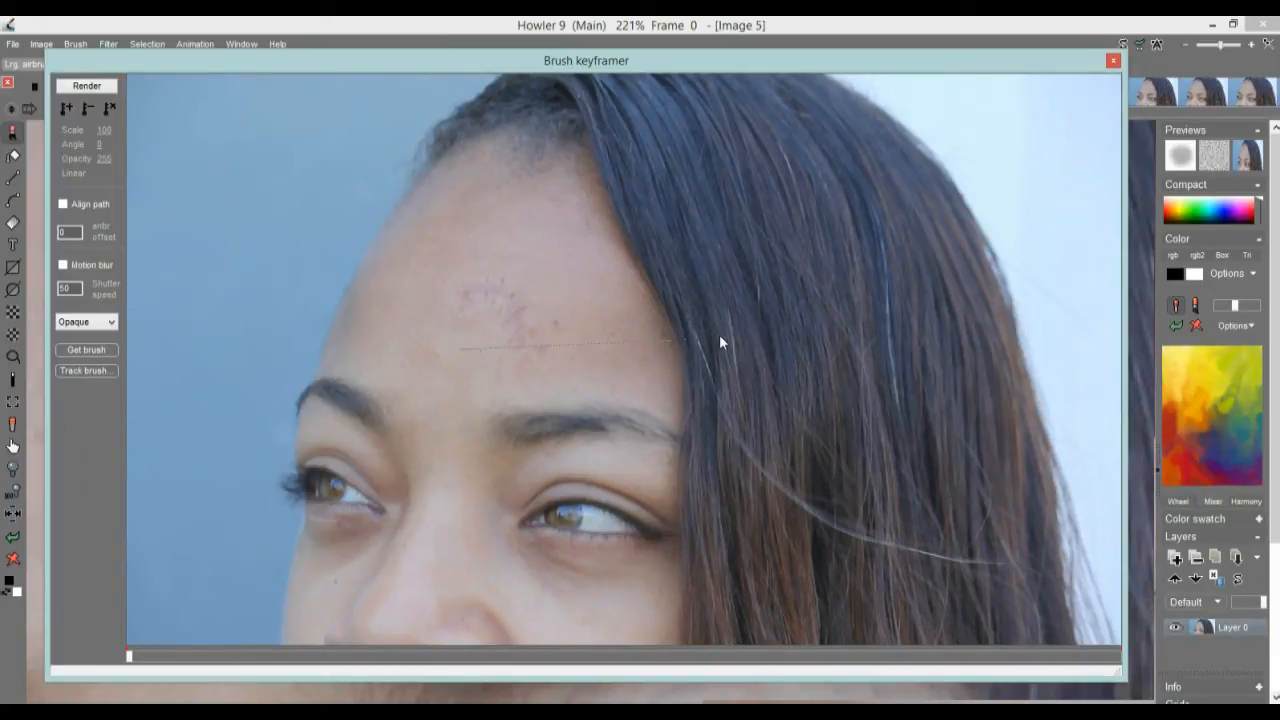
pyautogui.moveTo(131, 657); pyautogui.dragTo(307, 671)
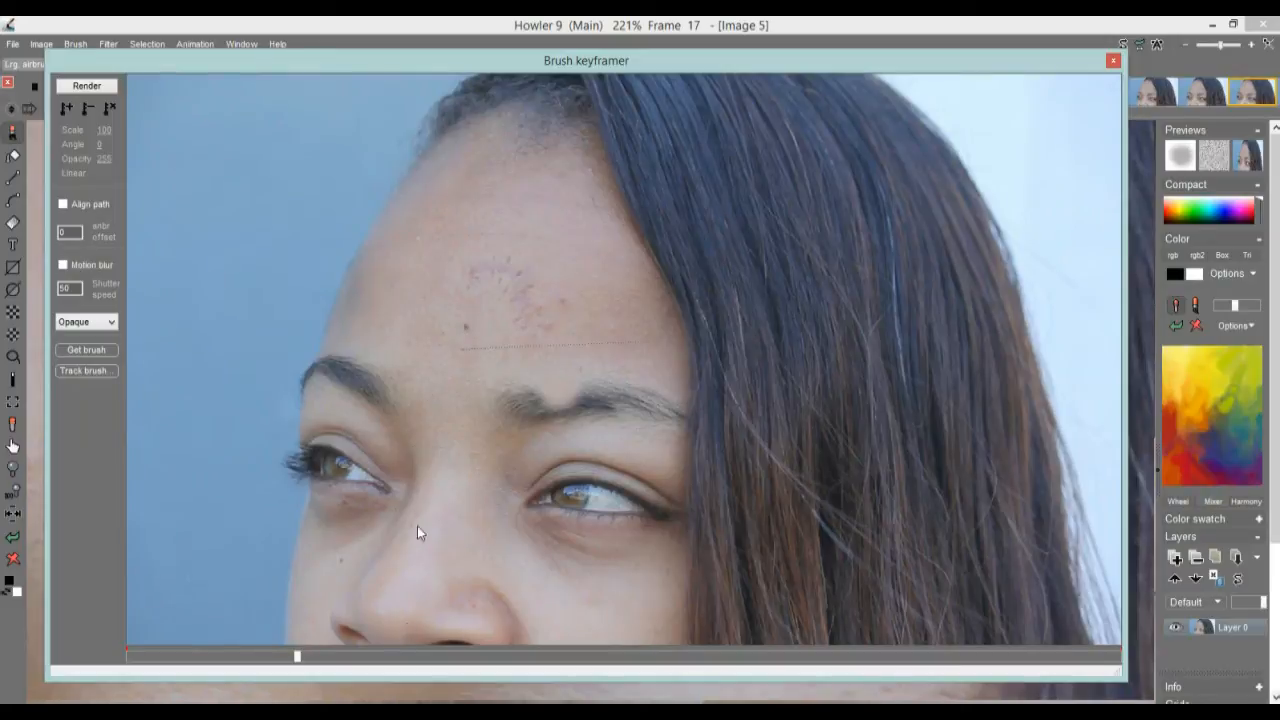
pyautogui.moveTo(297, 657); pyautogui.dragTo(110, 660)
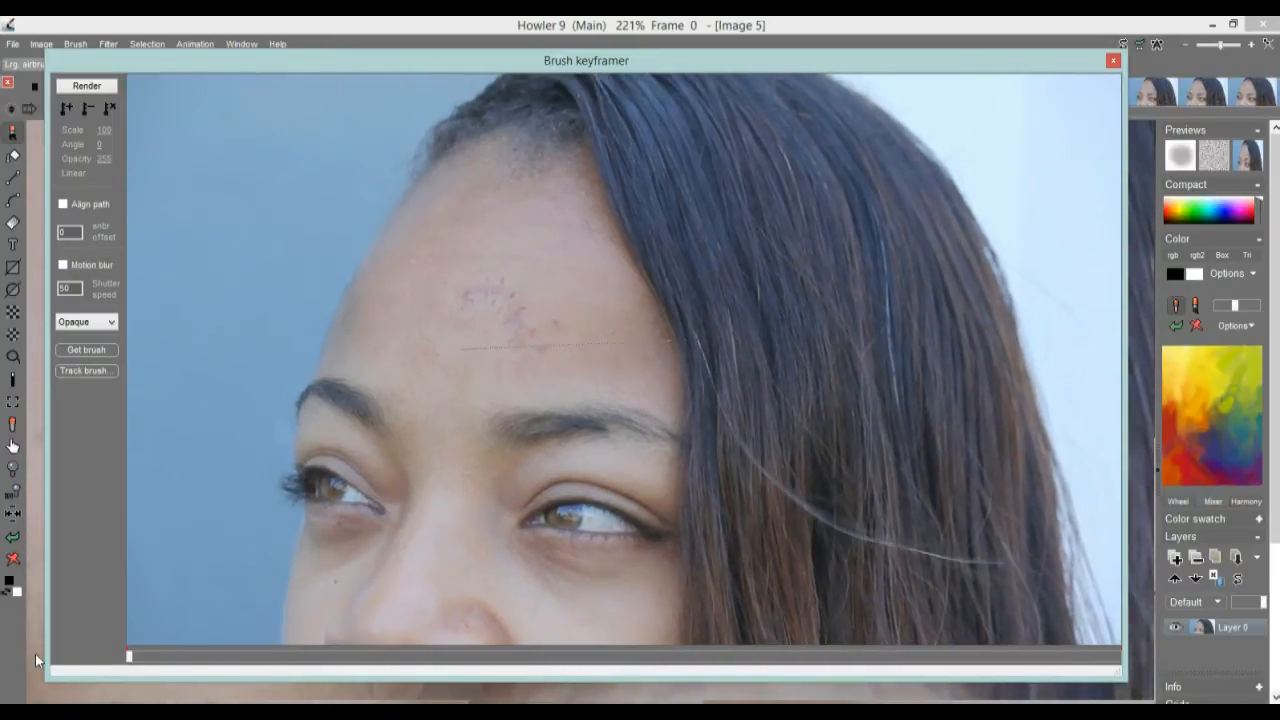
# Open the motion tracker for the brush and set the block size to 42 and the search area to 175.
pyautogui.click(87, 371)
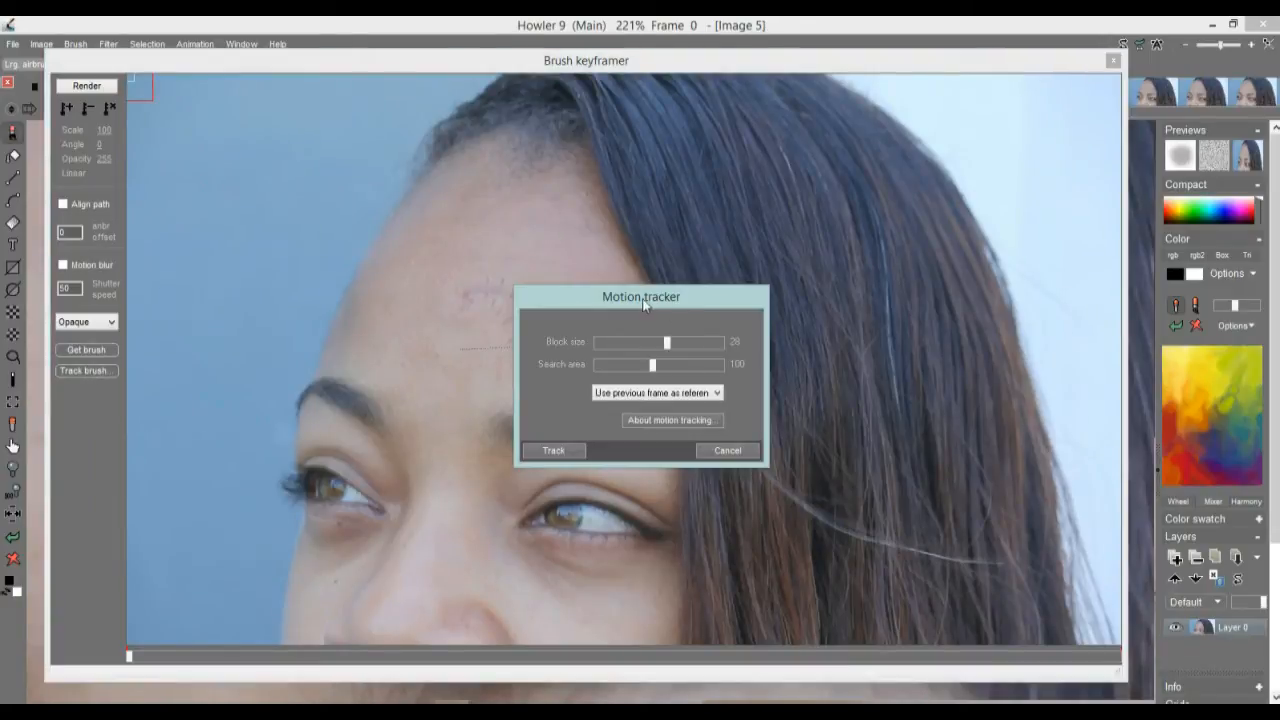
pyautogui.moveTo(608, 288); pyautogui.dragTo(780, 252)
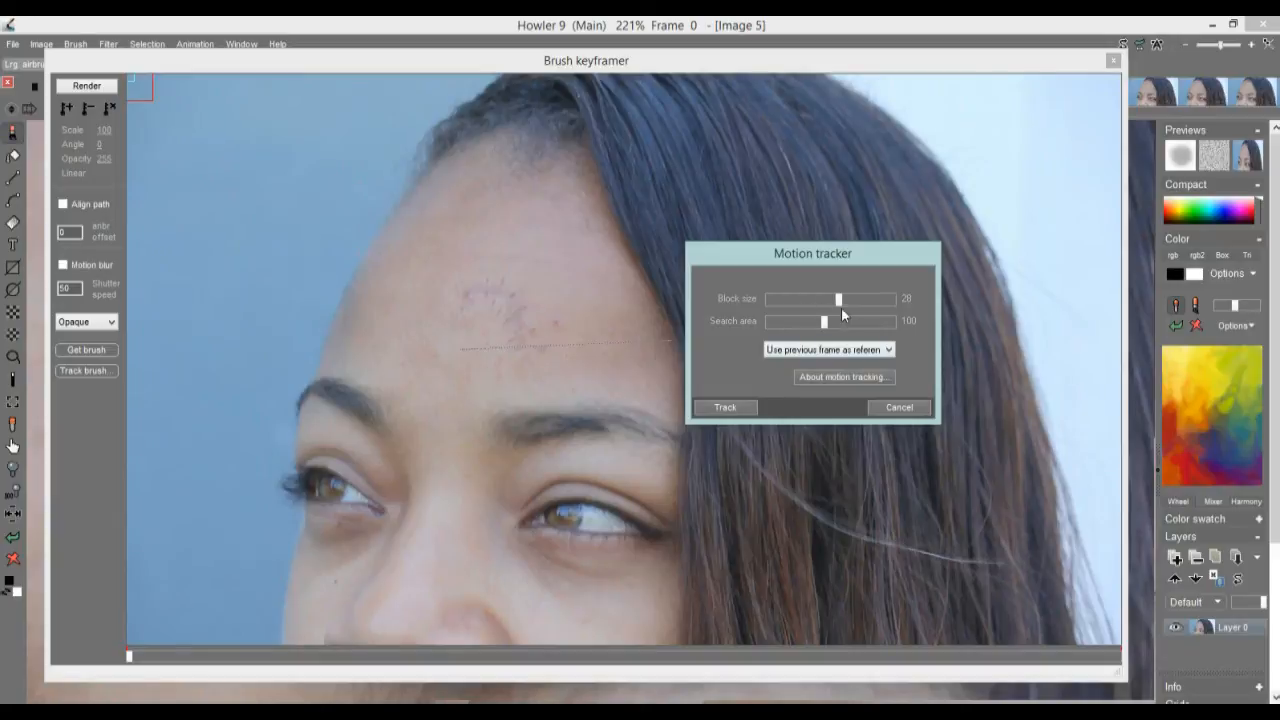
pyautogui.moveTo(814, 300); pyautogui.dragTo(832, 325)
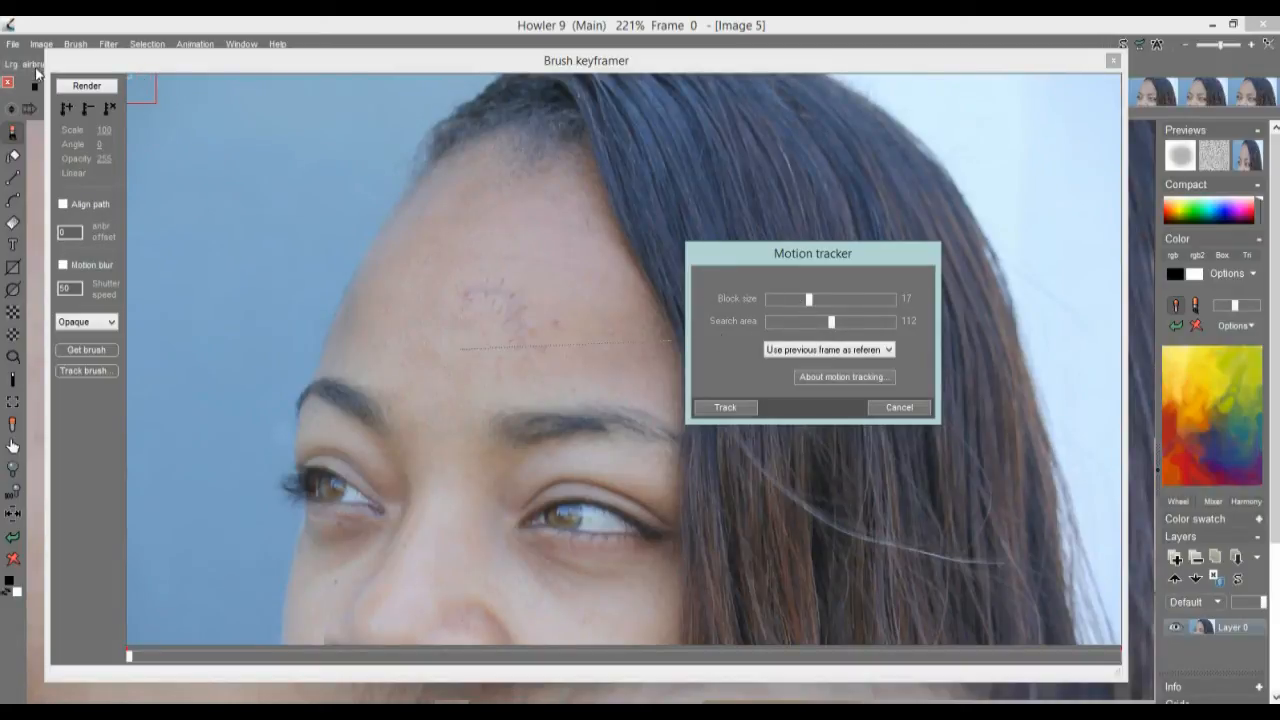
pyautogui.moveTo(812, 301); pyautogui.dragTo(905, 321)
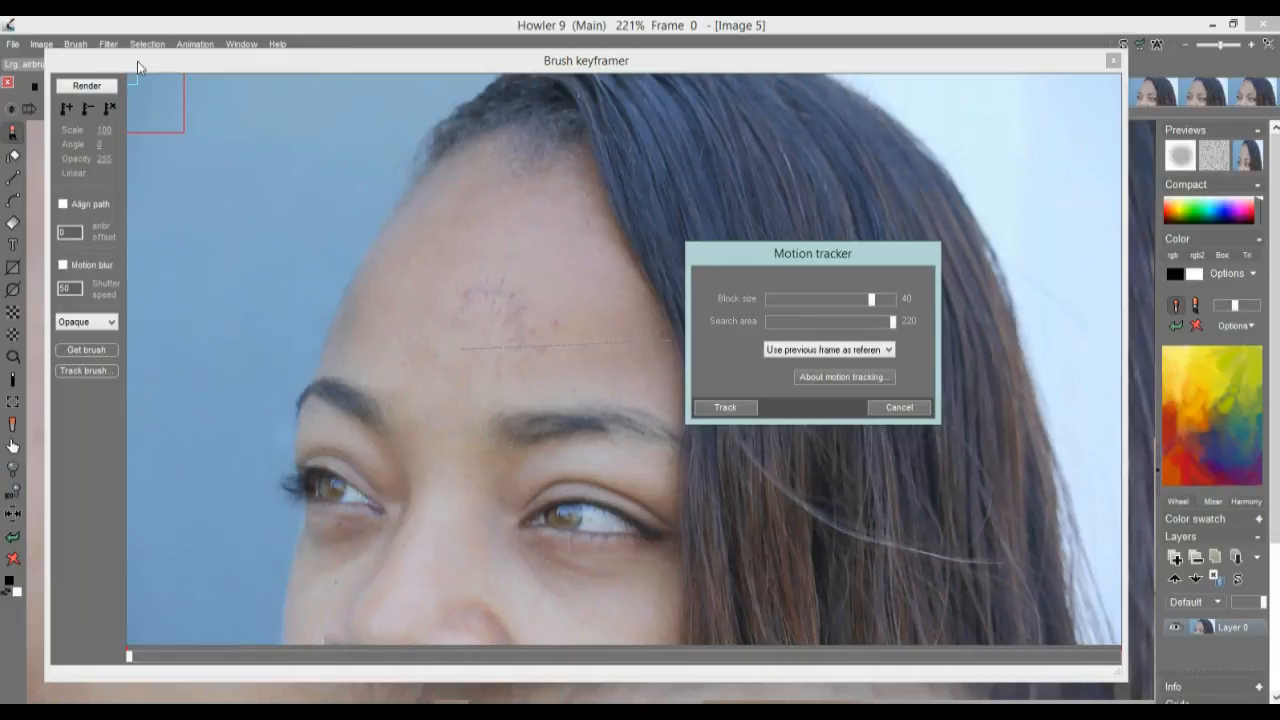
pyautogui.moveTo(862, 306); pyautogui.dragTo(847, 306)
pyautogui.moveTo(858, 299)
pyautogui.mouseDown()
pyautogui.moveTo(795, 299)
pyautogui.moveTo(872, 301)
pyautogui.moveTo(856, 302)
pyautogui.mouseUp()
pyautogui.moveTo(856, 304); pyautogui.dragTo(868, 349)
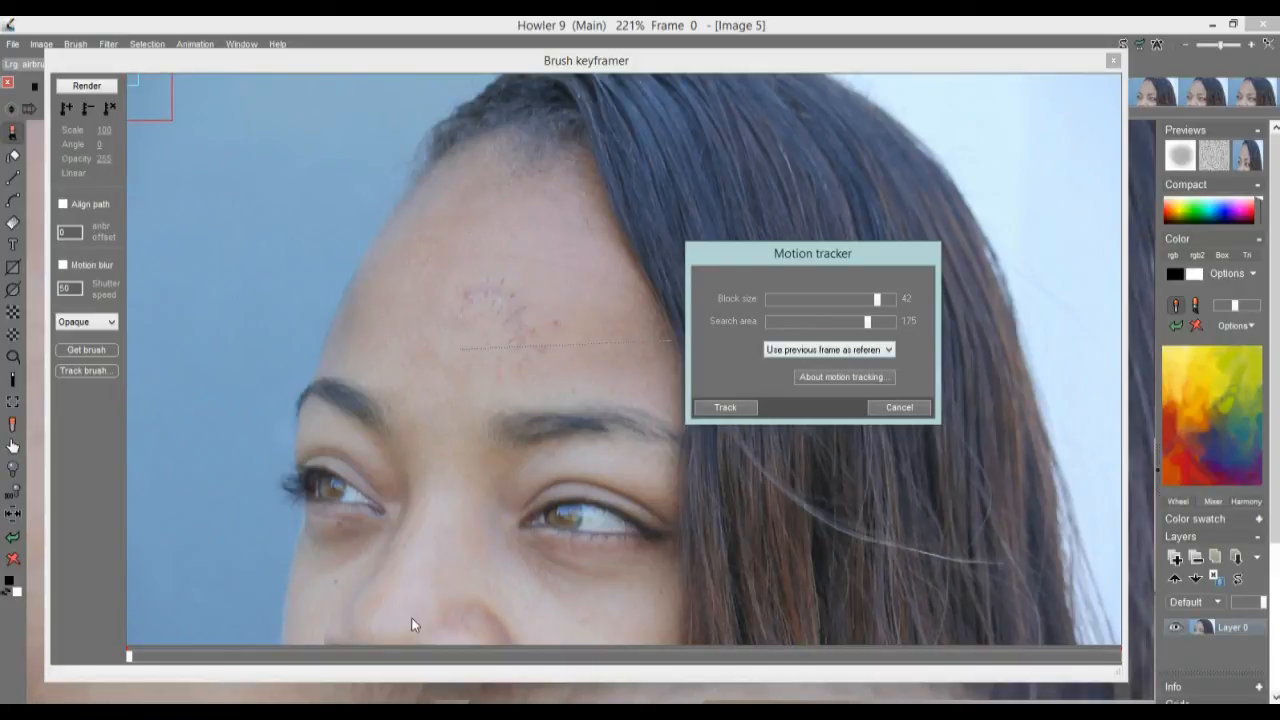
pyautogui.moveTo(134, 660)
pyautogui.mouseDown()
pyautogui.moveTo(230, 668)
pyautogui.moveTo(54, 666)
pyautogui.mouseUp()
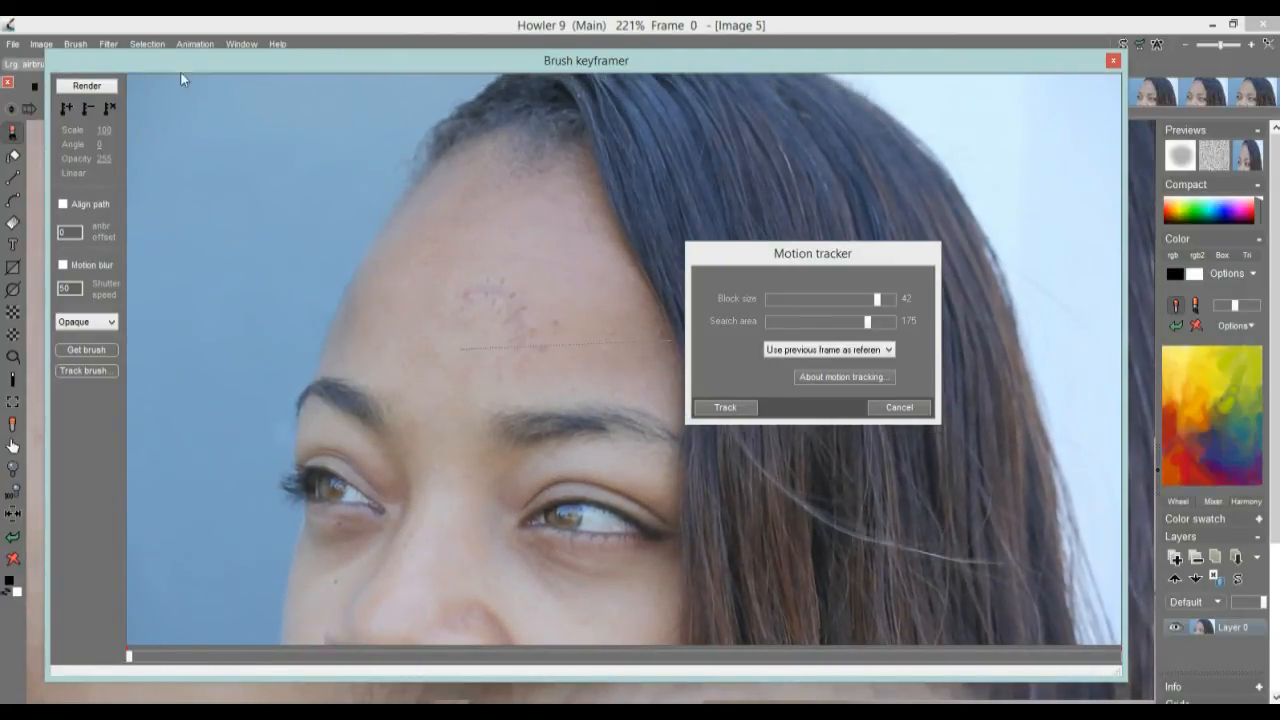
pyautogui.click(868, 322)
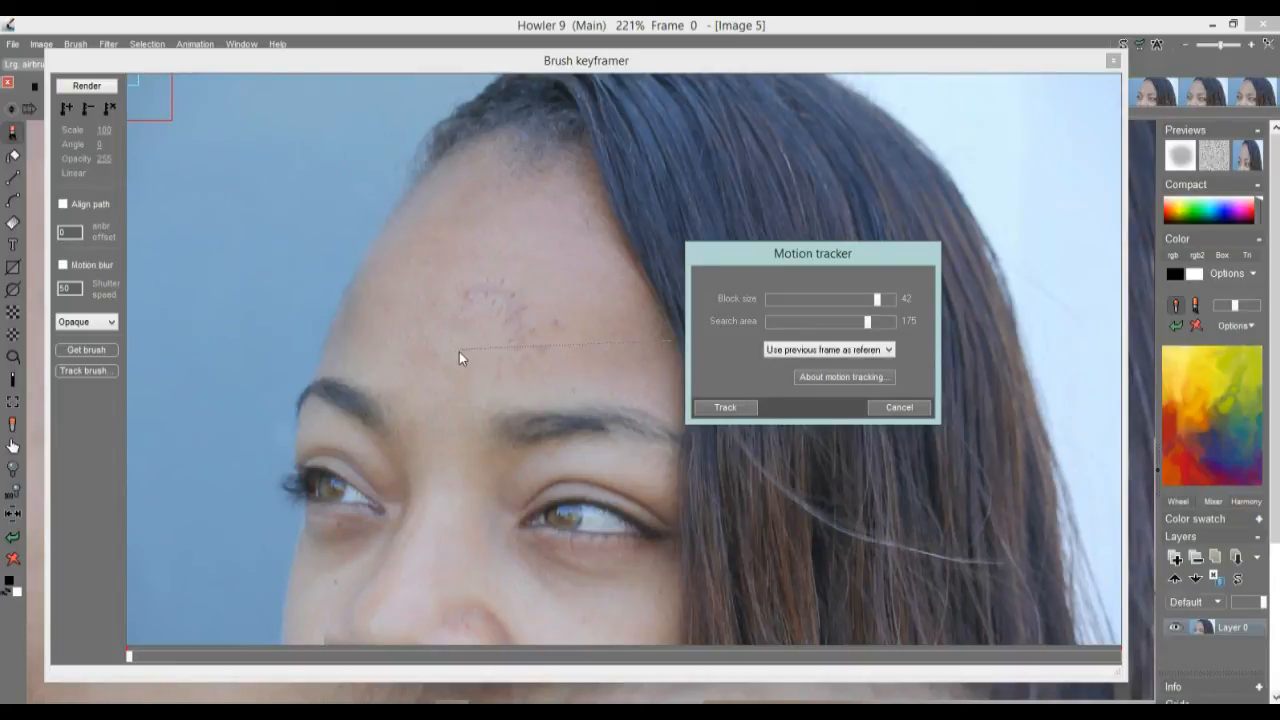
# Read the motion tracking description, then track the mole from frame 0 with the previous frame as reference.
pyautogui.click(841, 378)
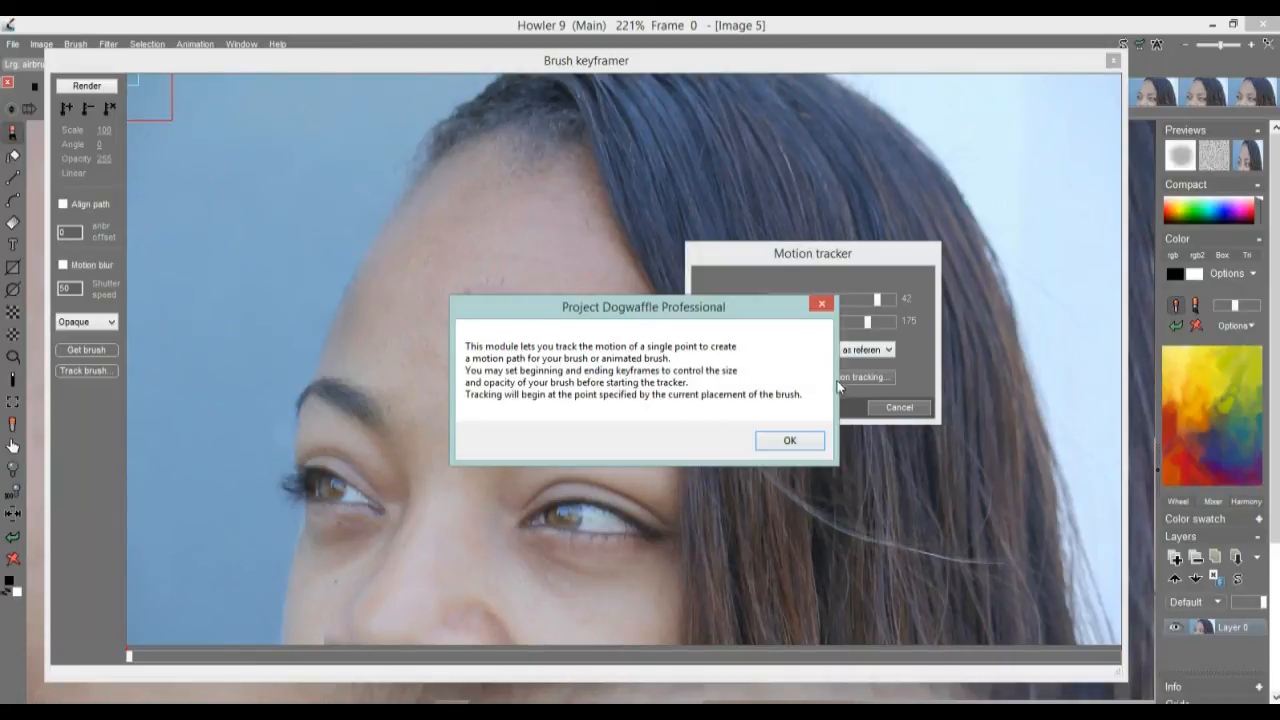
pyautogui.click(790, 441)
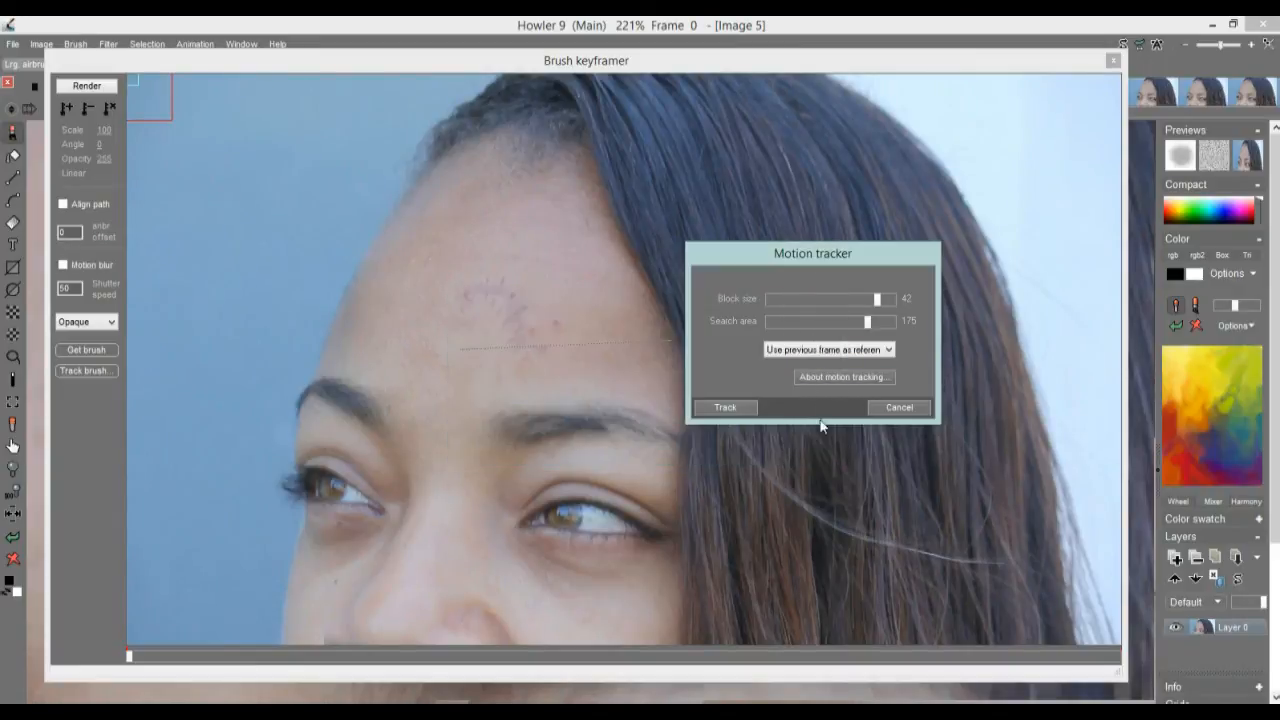
pyautogui.click(806, 354)
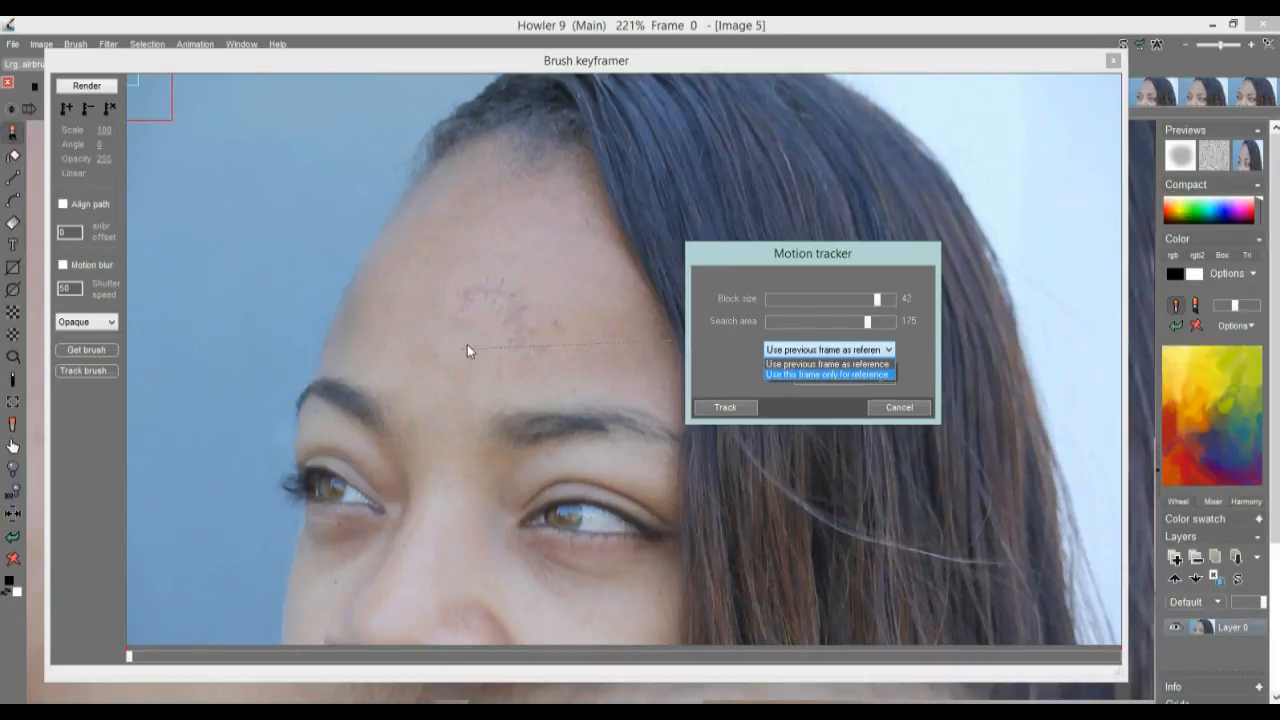
pyautogui.click(781, 351)
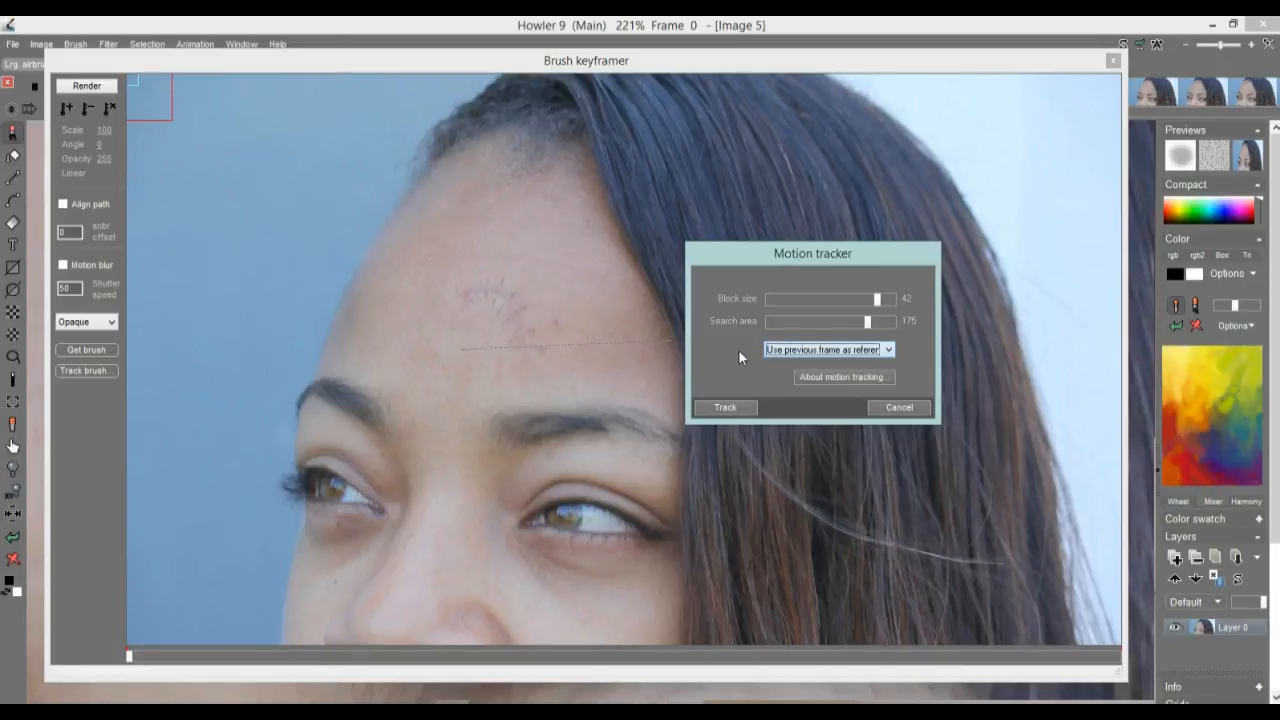
pyautogui.click(724, 408)
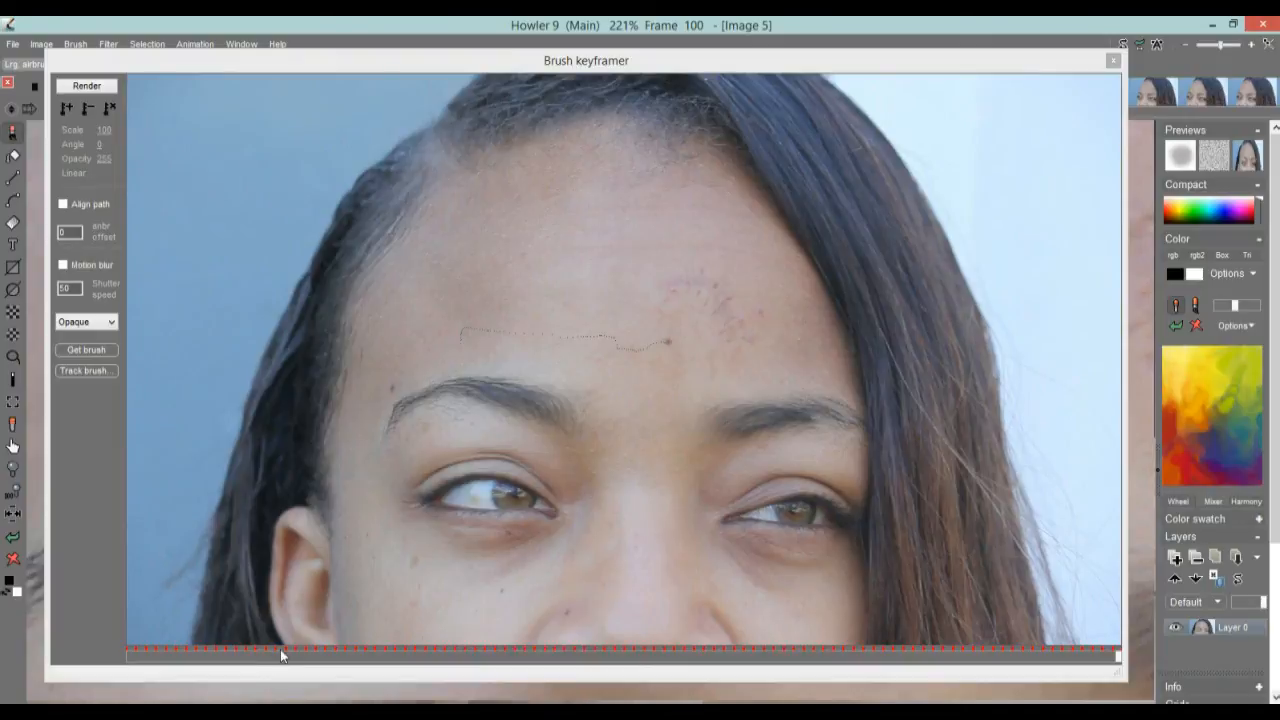
# Scrub through the tracked frames to check that the brush path follows the mole.
pyautogui.moveTo(276, 660); pyautogui.dragTo(692, 657)
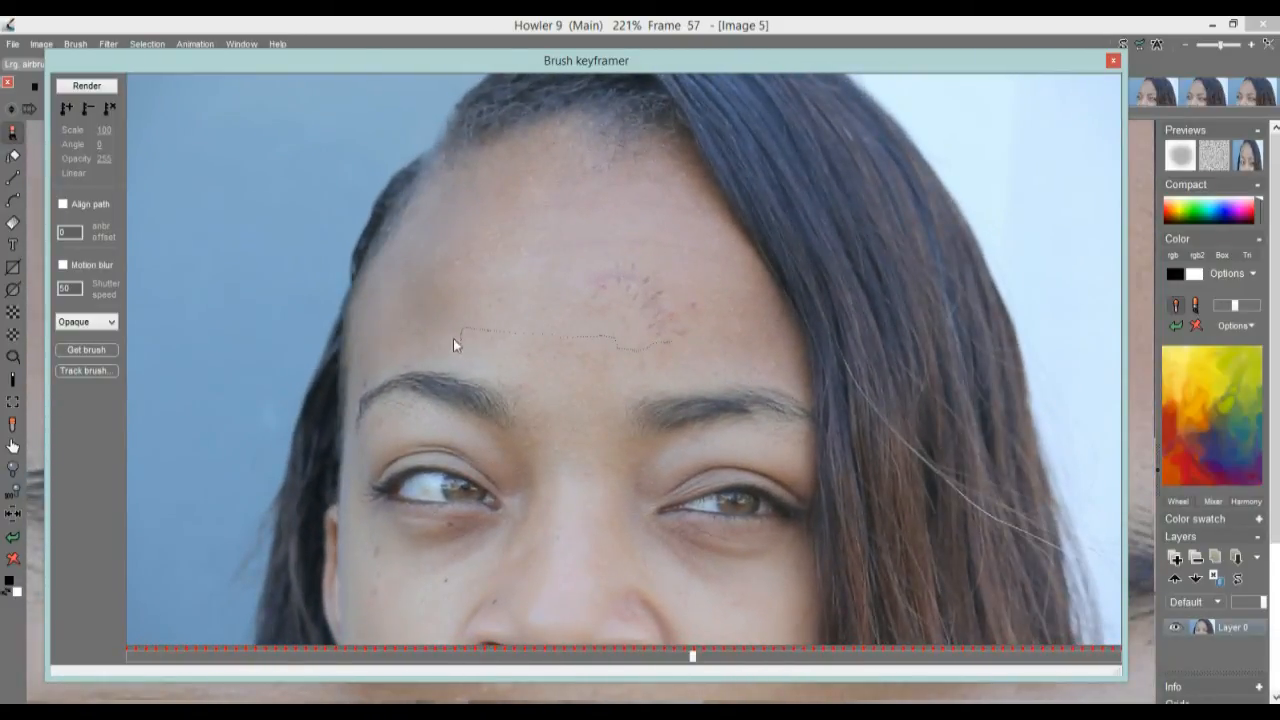
pyautogui.moveTo(1054, 663); pyautogui.dragTo(520, 487)
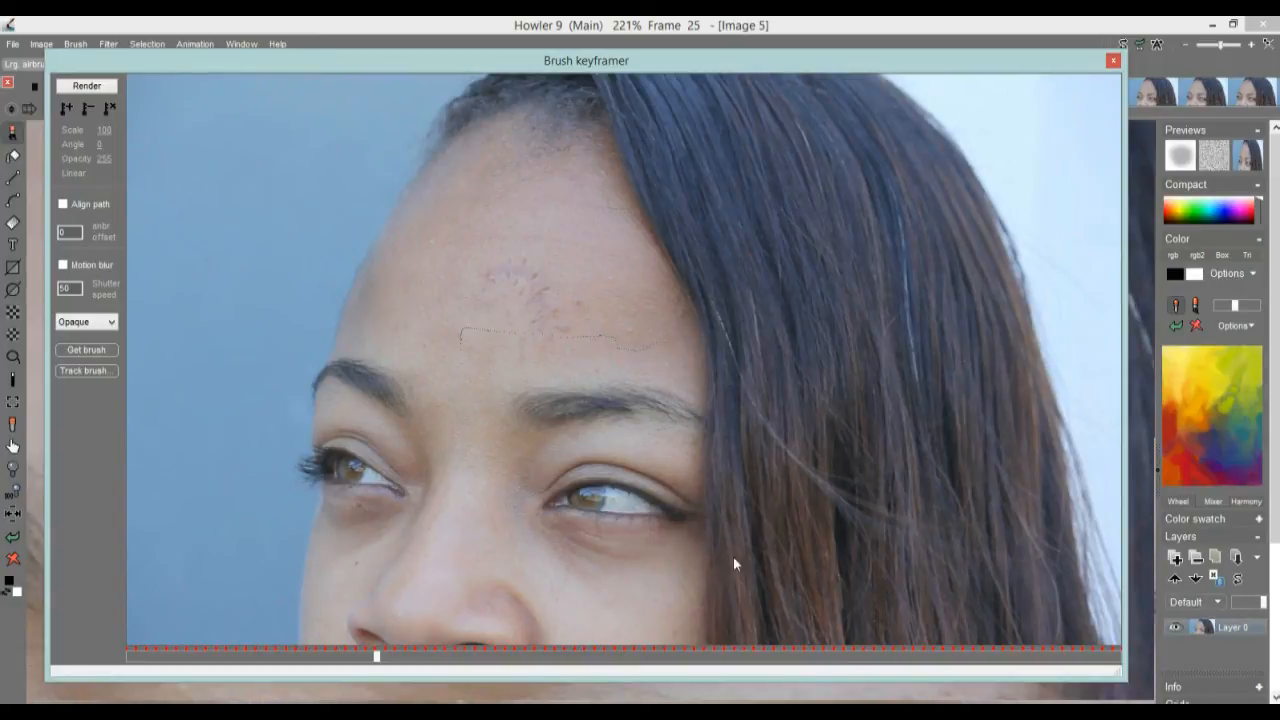
pyautogui.moveTo(380, 656); pyautogui.dragTo(527, 632)
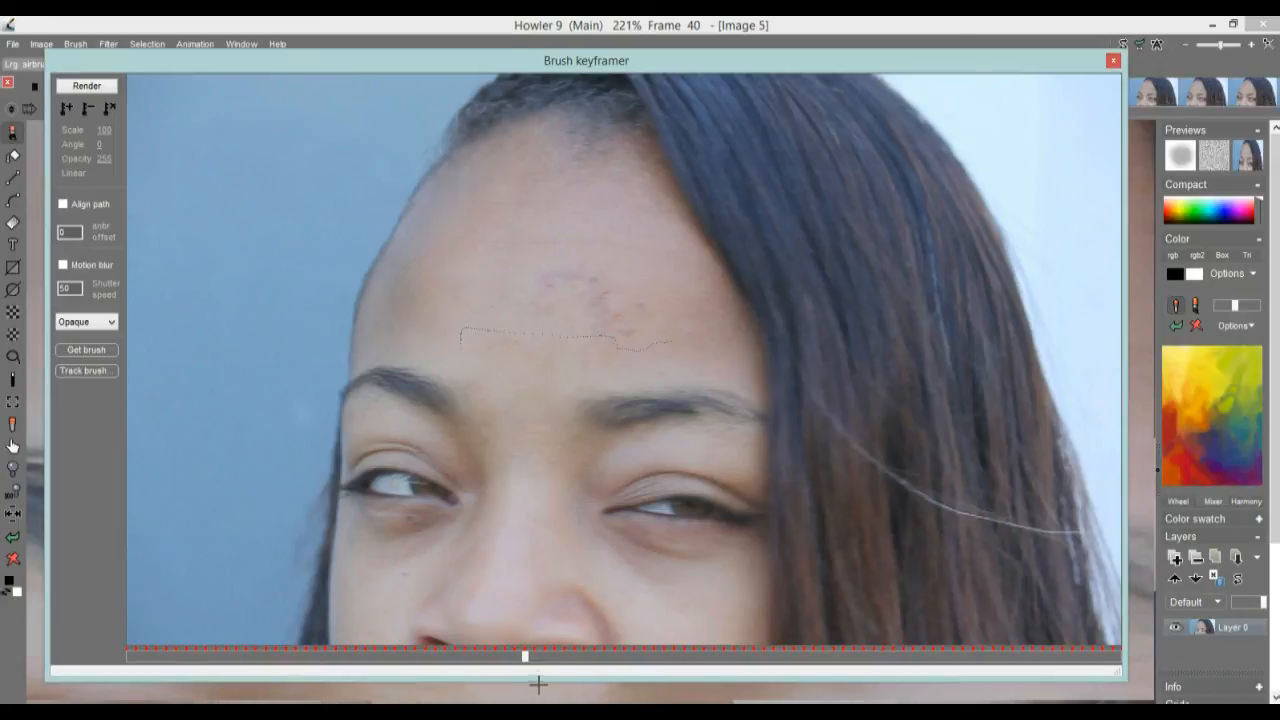
pyautogui.moveTo(524, 656); pyautogui.dragTo(574, 650)
# Render the tracked brush into the animation and close the Brush keyframer.
pyautogui.click(86, 85)
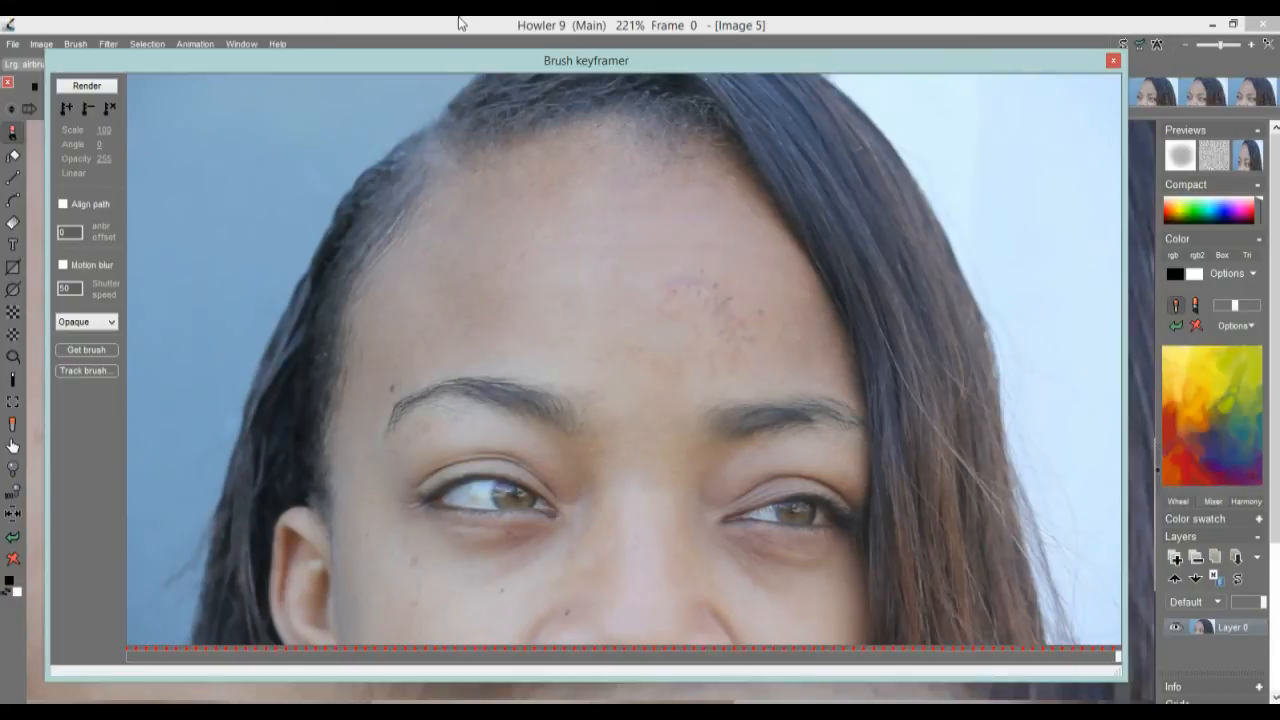
pyautogui.click(1113, 61)
pyautogui.scroll(-5, 677, 465)
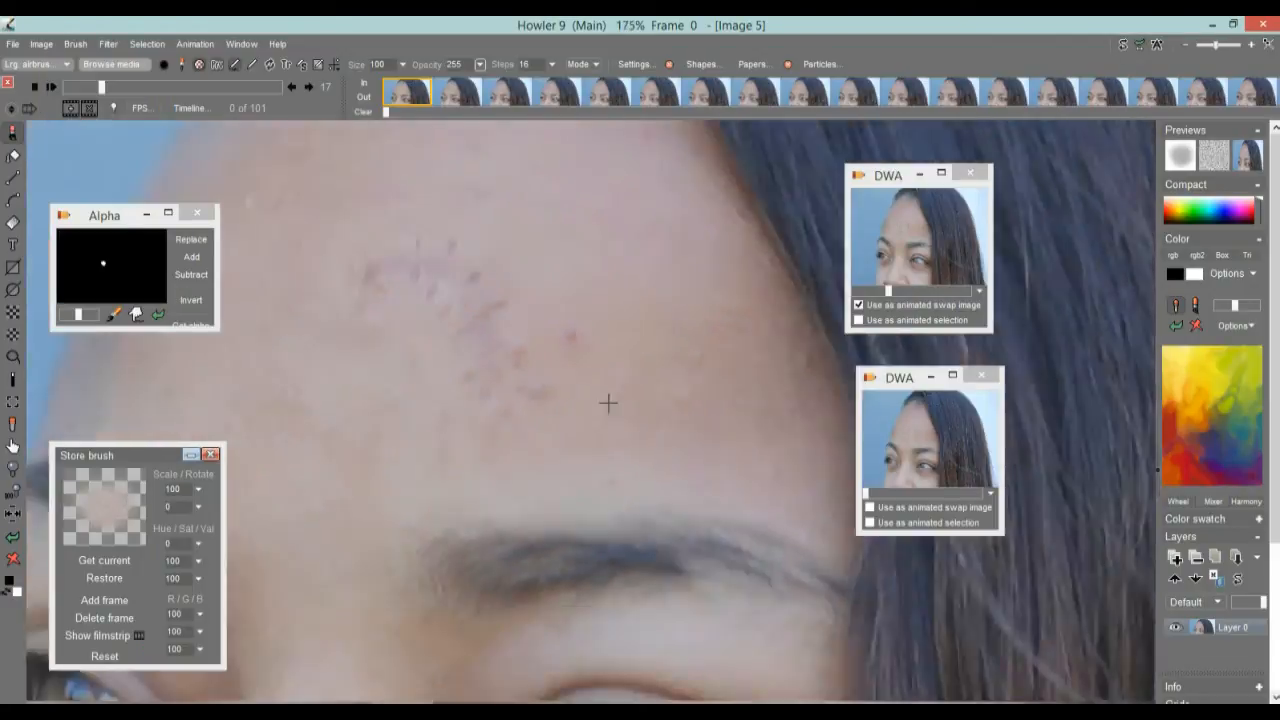
pyautogui.scroll(2, 583, 420)
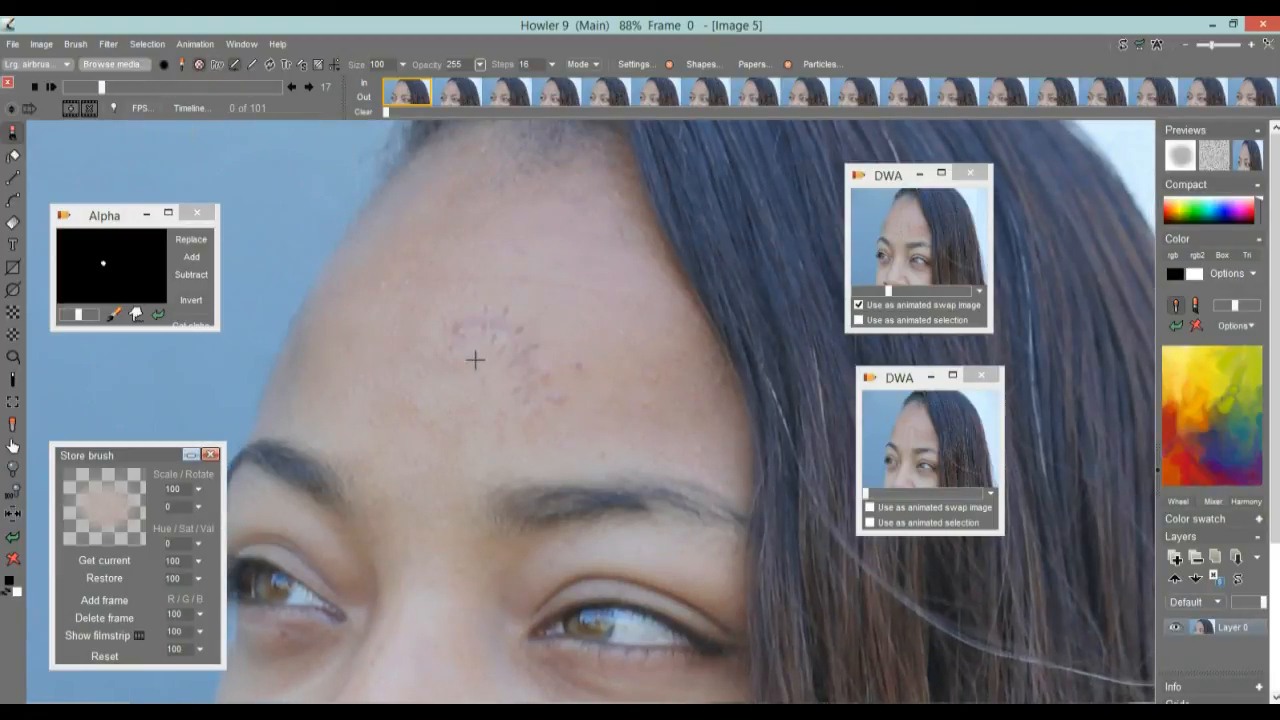
pyautogui.scroll(-3, 639, 437)
pyautogui.scroll(1, 543, 453)
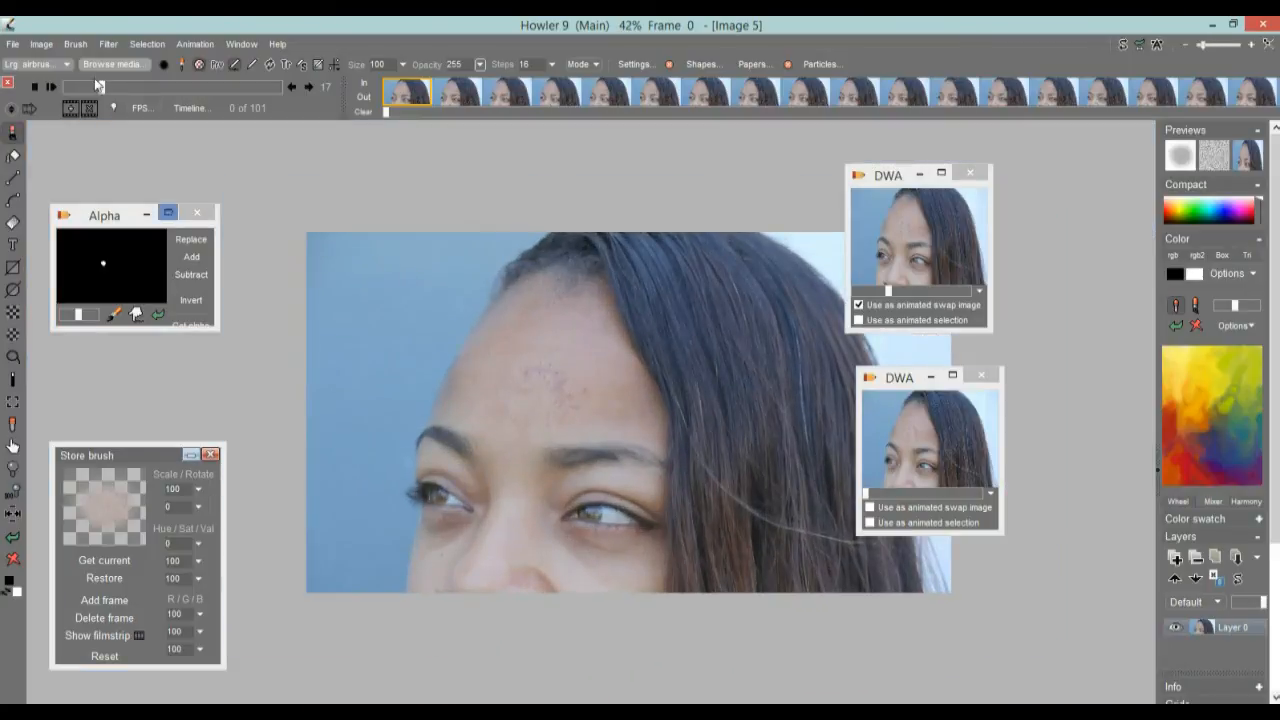
# Scrub the rendered frames up to frame 87 and play the clip through to examine the retouched forehead.
pyautogui.moveTo(101, 88); pyautogui.dragTo(241, 136)
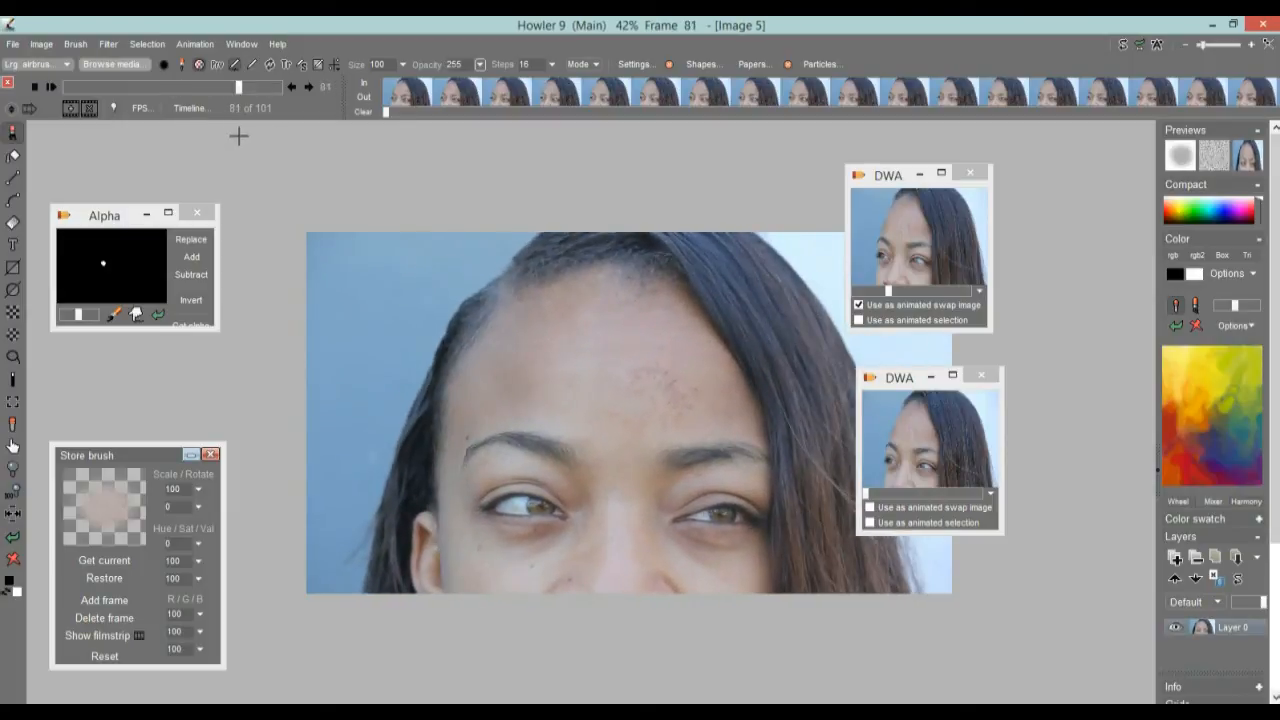
pyautogui.moveTo(237, 89)
pyautogui.mouseDown()
pyautogui.moveTo(164, 101)
pyautogui.moveTo(255, 104)
pyautogui.mouseUp()
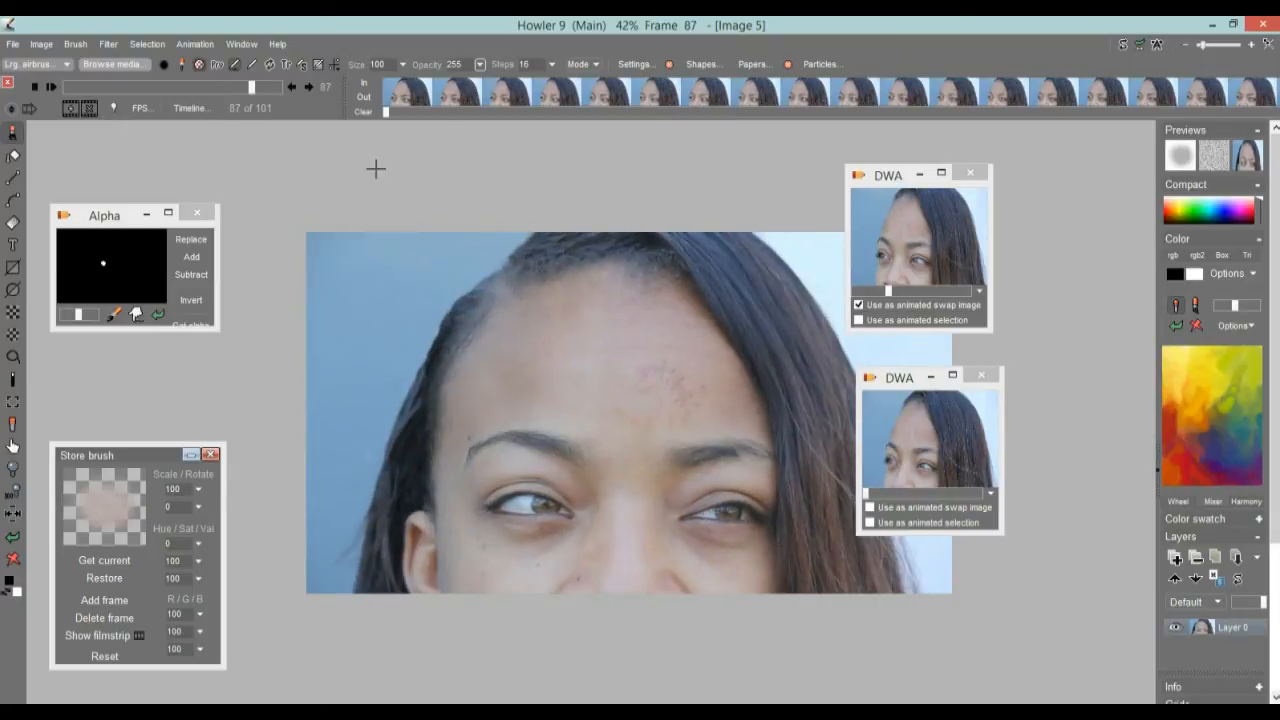
pyautogui.scroll(2, 480, 305)
pyautogui.moveTo(706, 360); pyautogui.dragTo(551, 371)
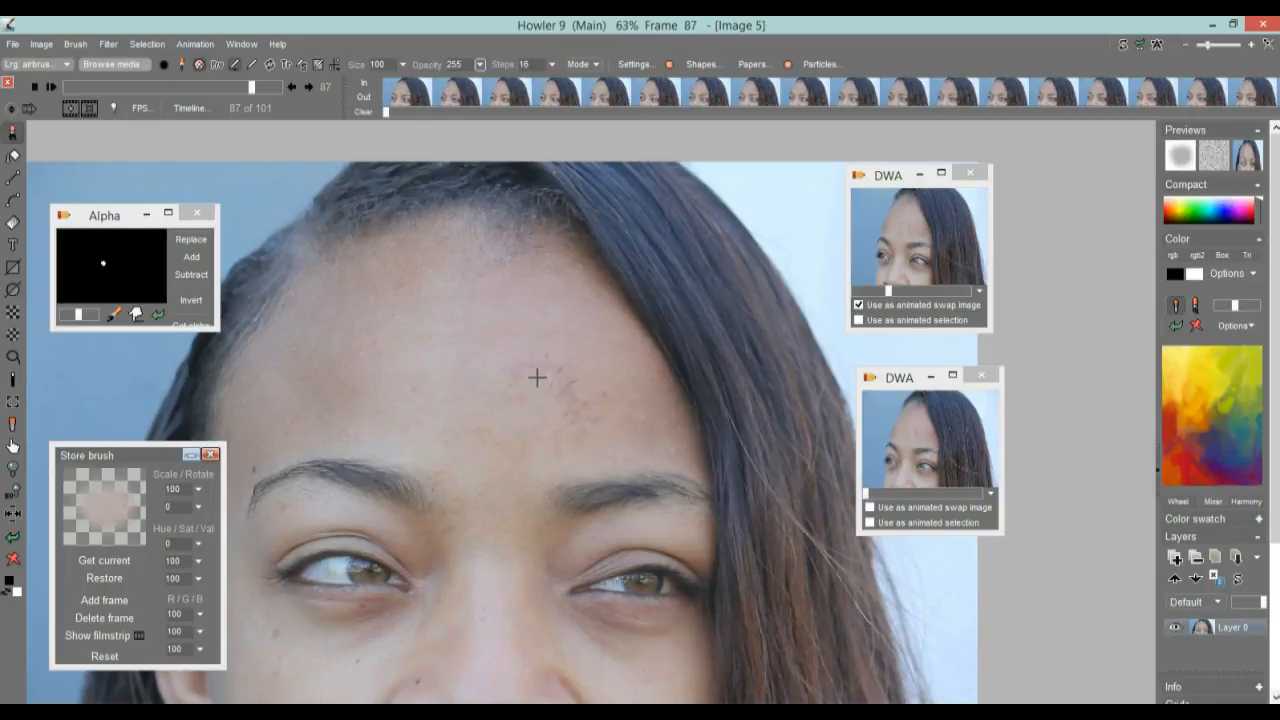
pyautogui.scroll(5, 537, 374)
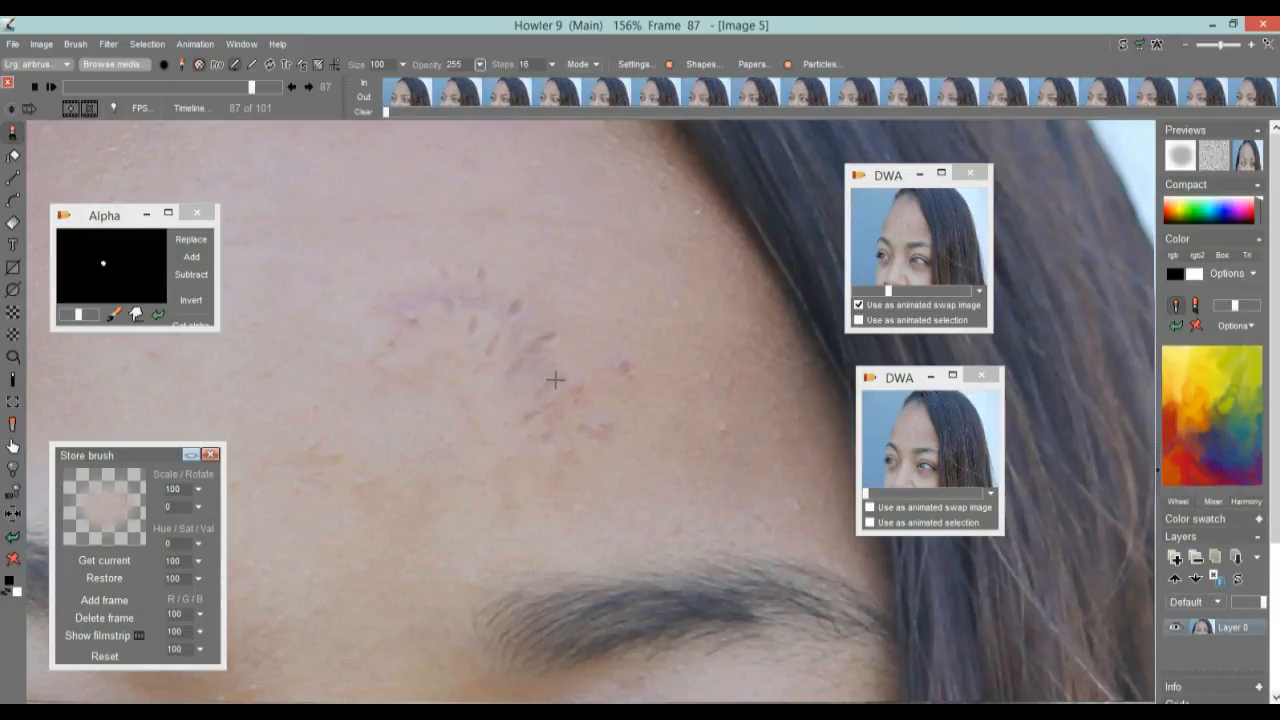
pyautogui.scroll(-3, 713, 377)
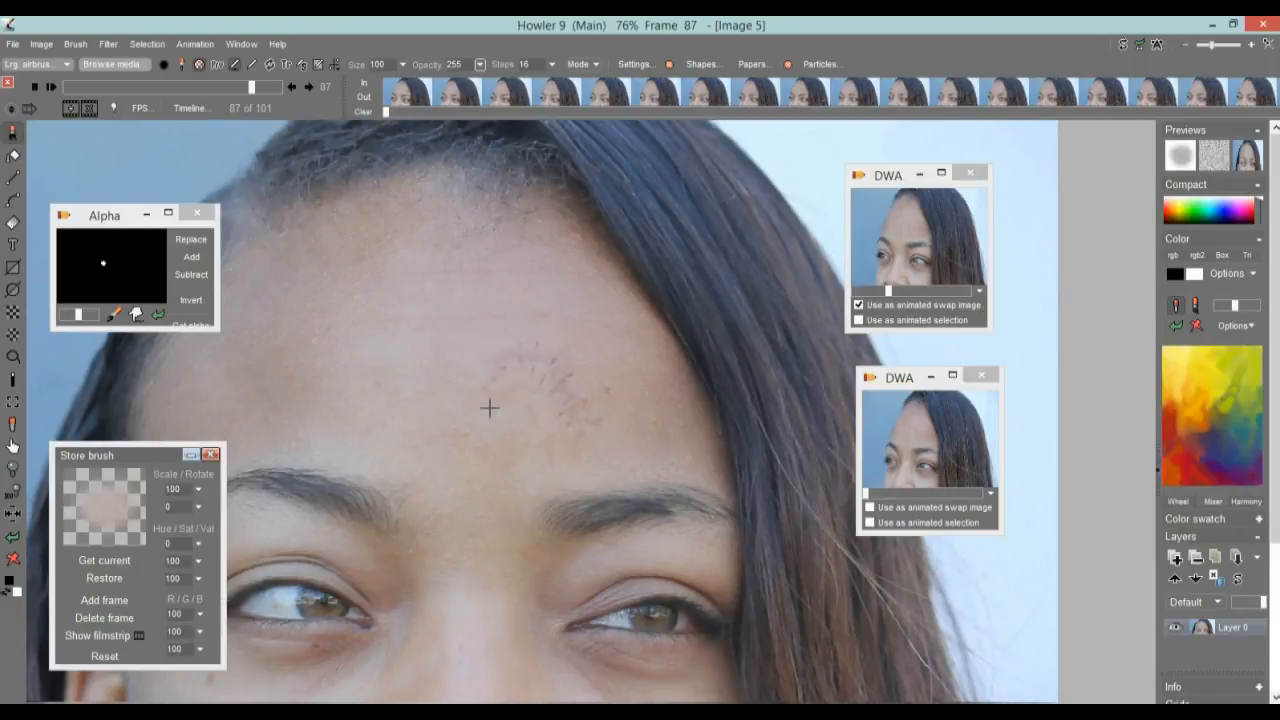
pyautogui.moveTo(123, 83); pyautogui.dragTo(56, 89)
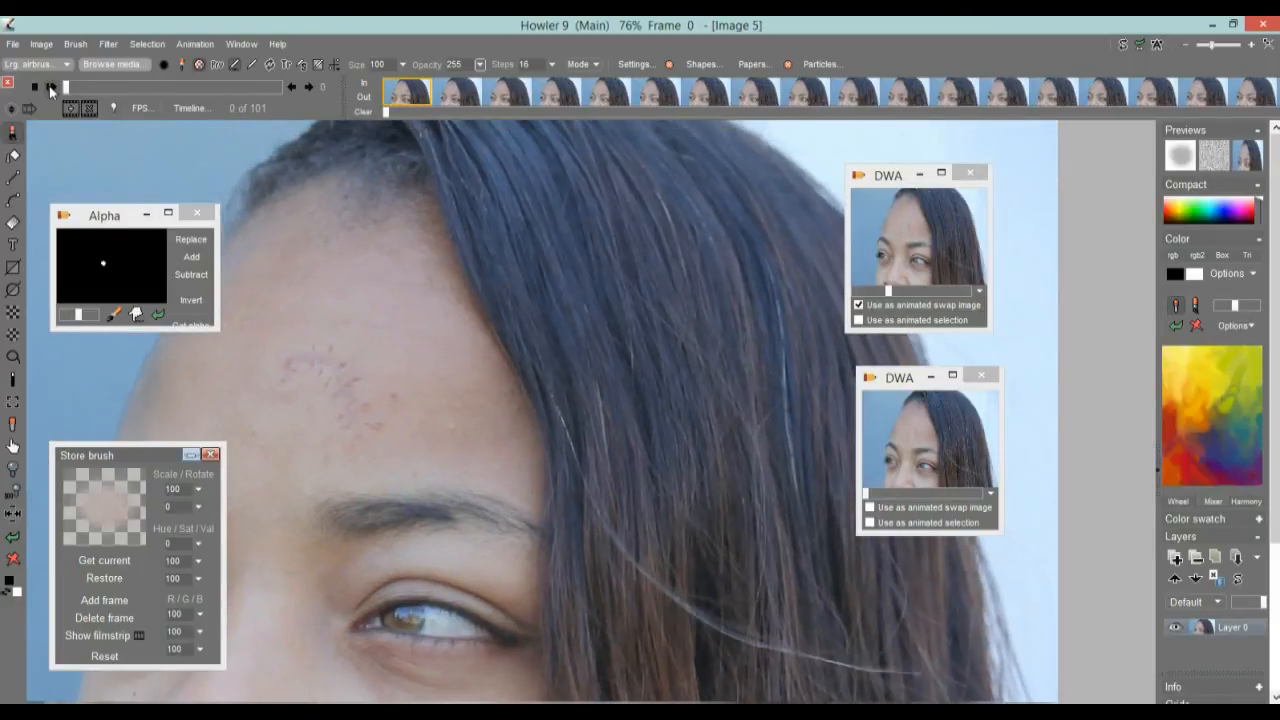
pyautogui.click(48, 88)
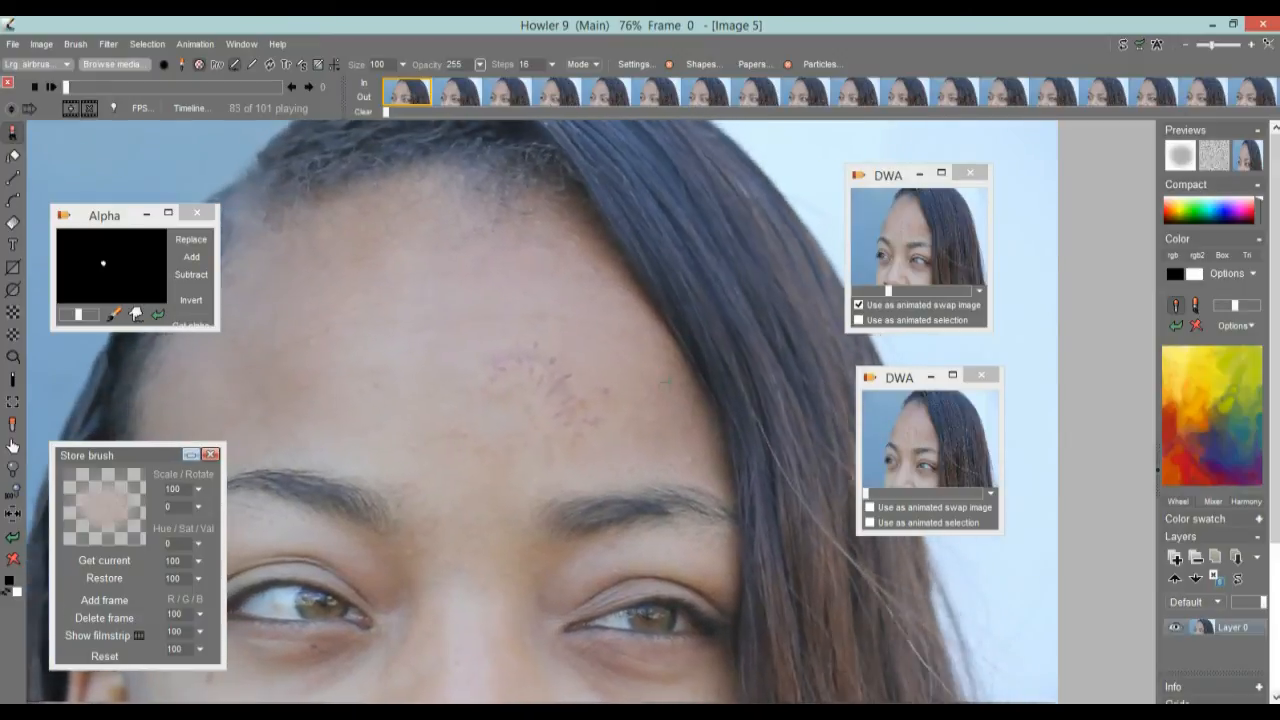
pyautogui.scroll(-4, 529, 386)
pyautogui.scroll(1, 720, 449)
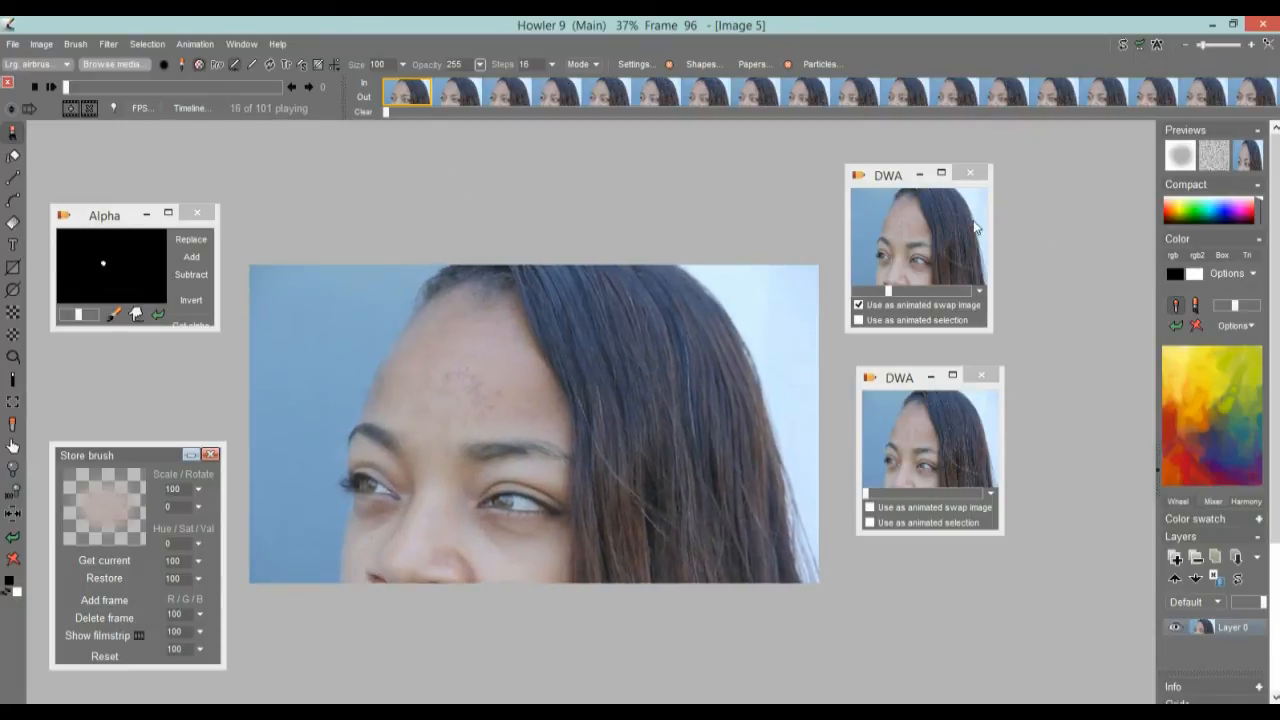
# Restore the stored animation that still has the mole, play it, and scrub back to frame 7 for comparison.
pyautogui.click(909, 217)
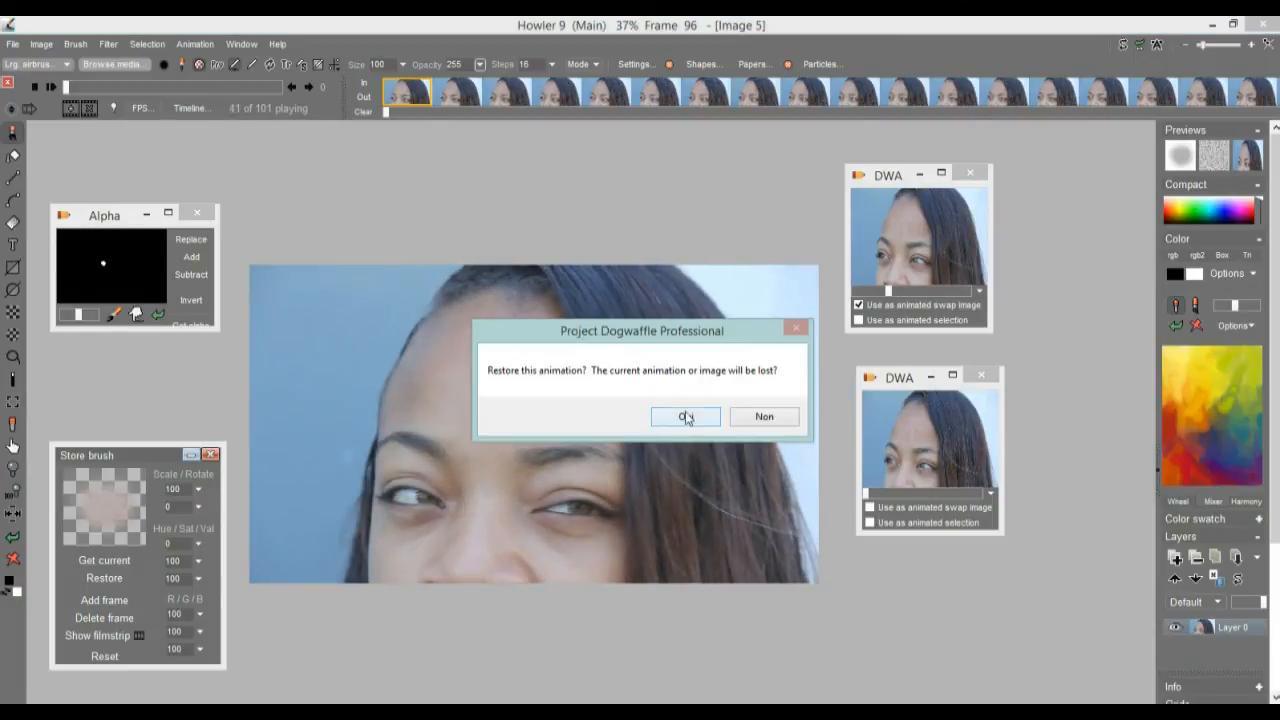
pyautogui.click(686, 418)
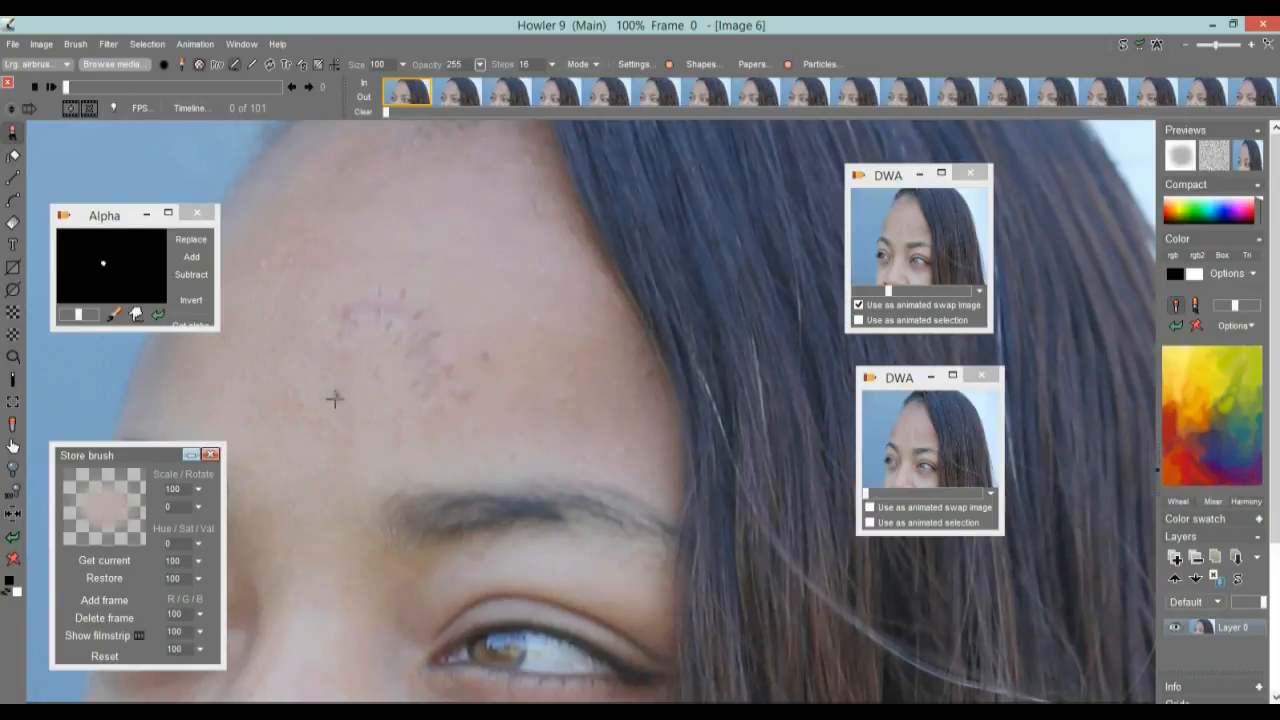
pyautogui.click(52, 88)
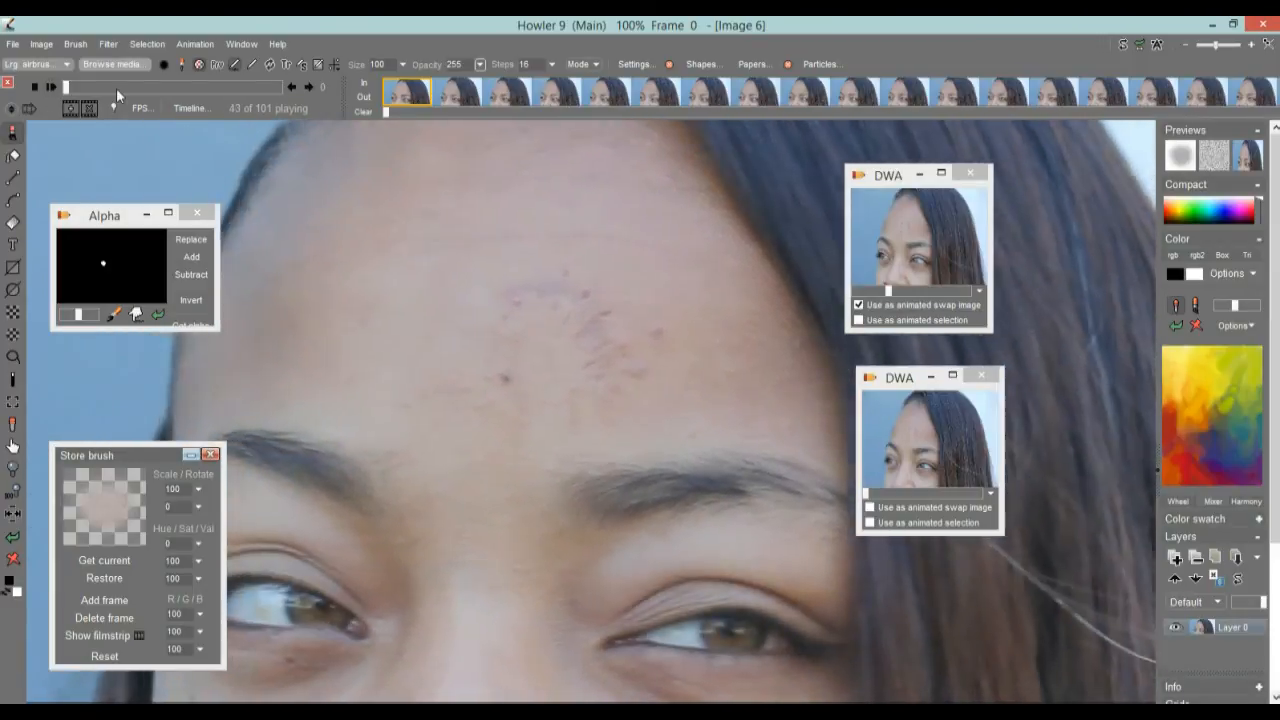
pyautogui.moveTo(117, 88); pyautogui.dragTo(81, 88)
# Restore the stored retouched animation without the mole, play it, and scrub to frame 27.
pyautogui.click(954, 440)
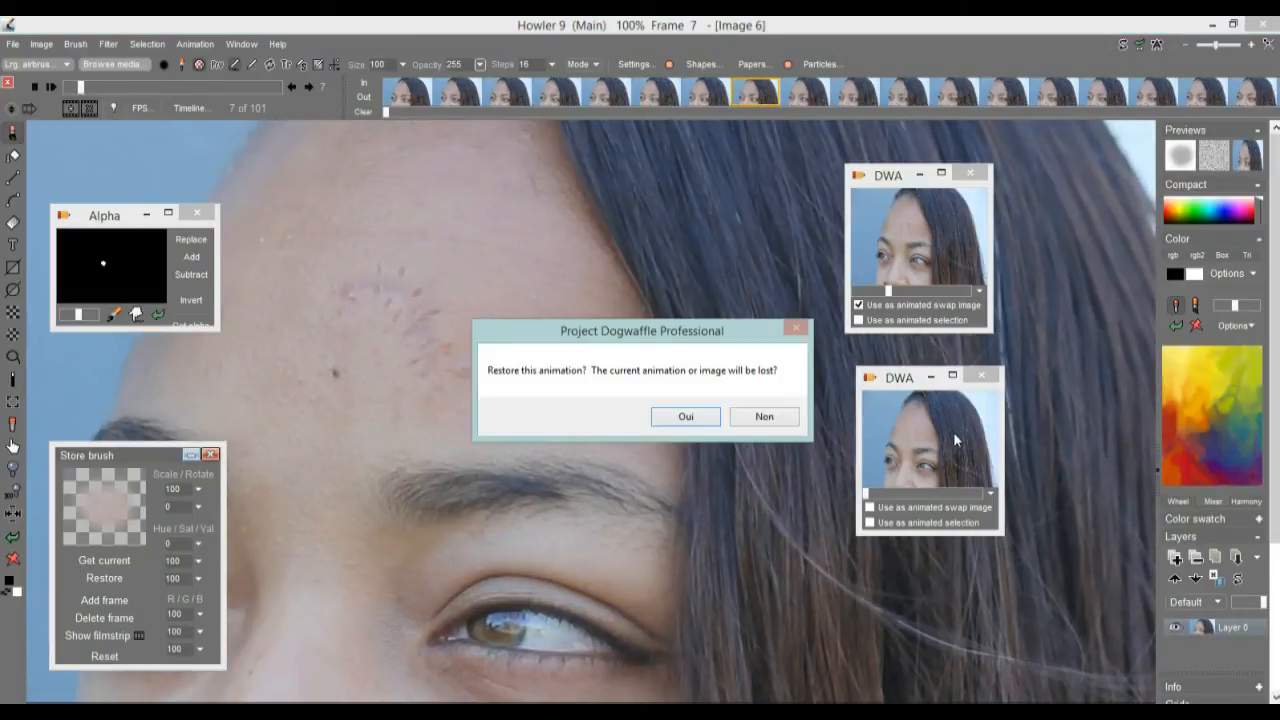
pyautogui.click(700, 420)
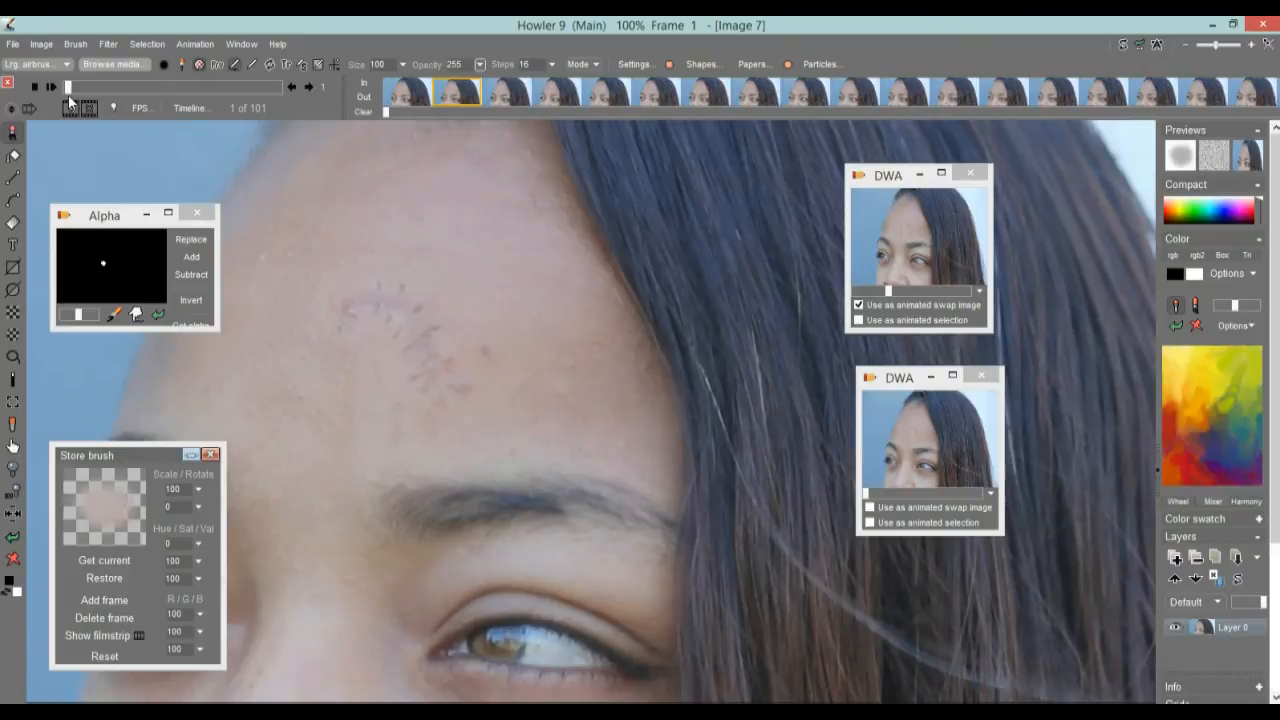
pyautogui.click(51, 88)
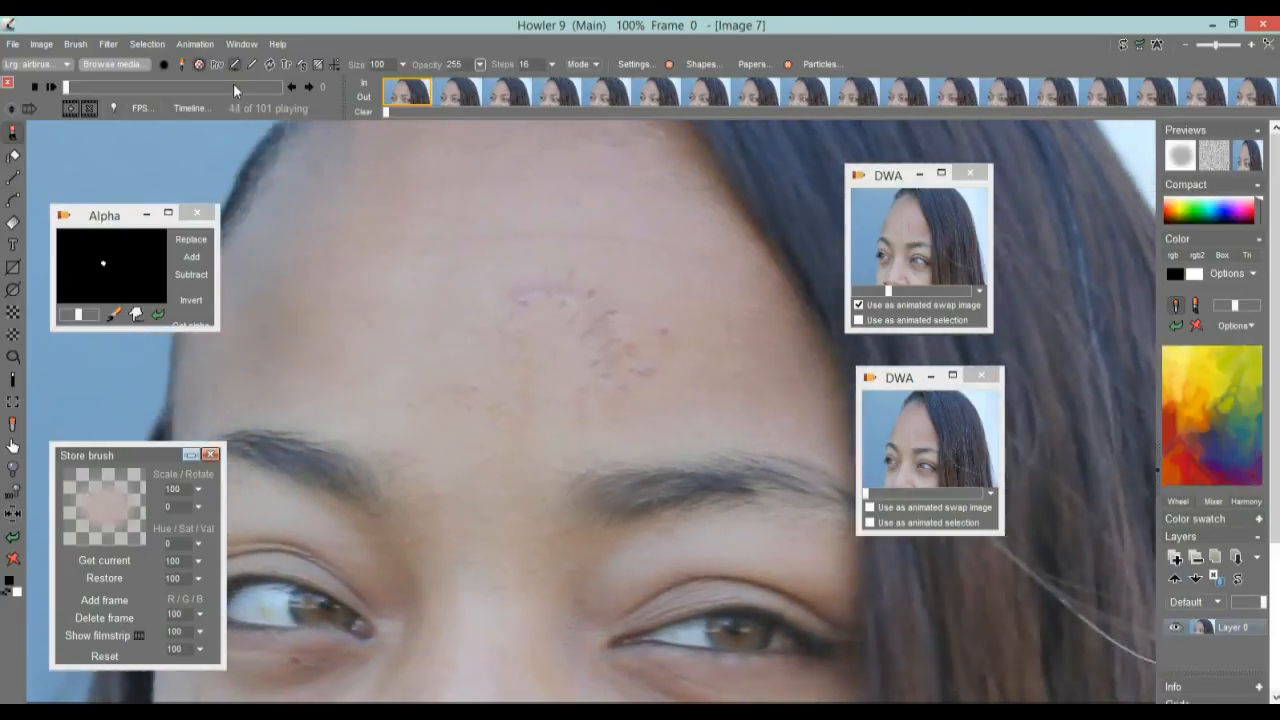
pyautogui.moveTo(233, 87); pyautogui.dragTo(123, 88)
# Replay the retouched animation from frame 0 and return to frame 27, checking the forehead closely for traces of the mole.
pyautogui.moveTo(692, 228); pyautogui.dragTo(622, 237)
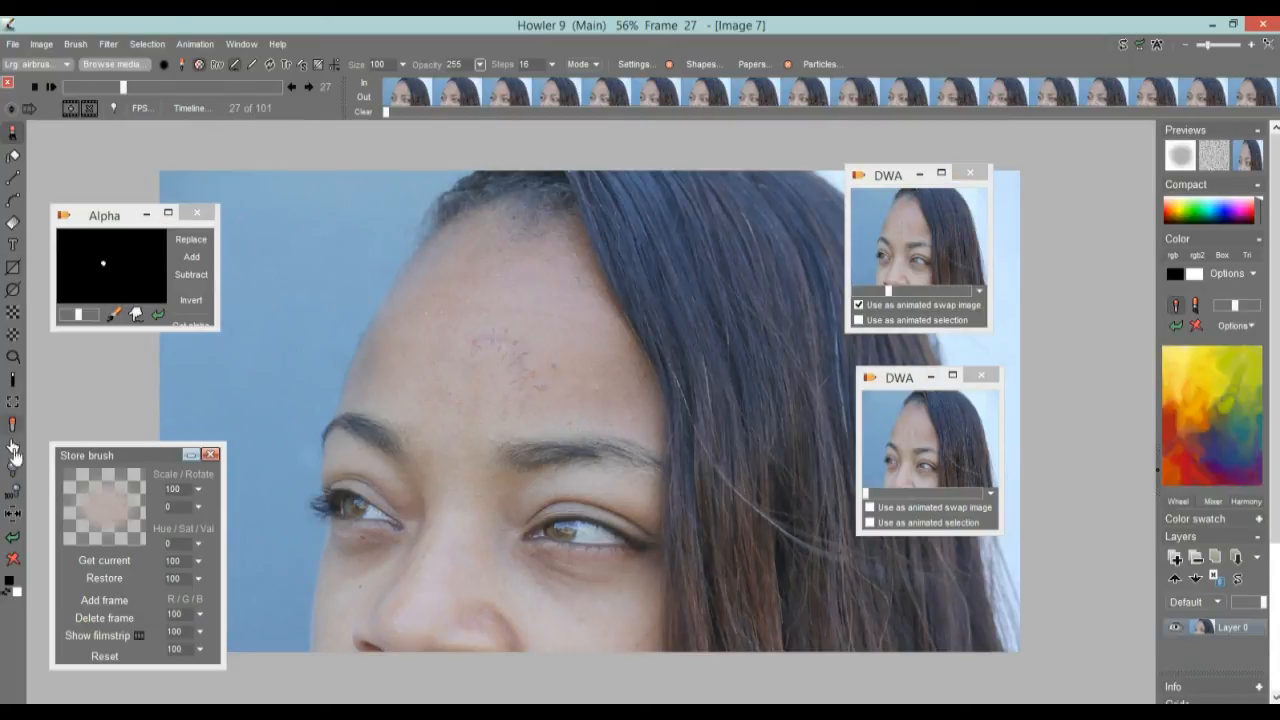
pyautogui.click(11, 494)
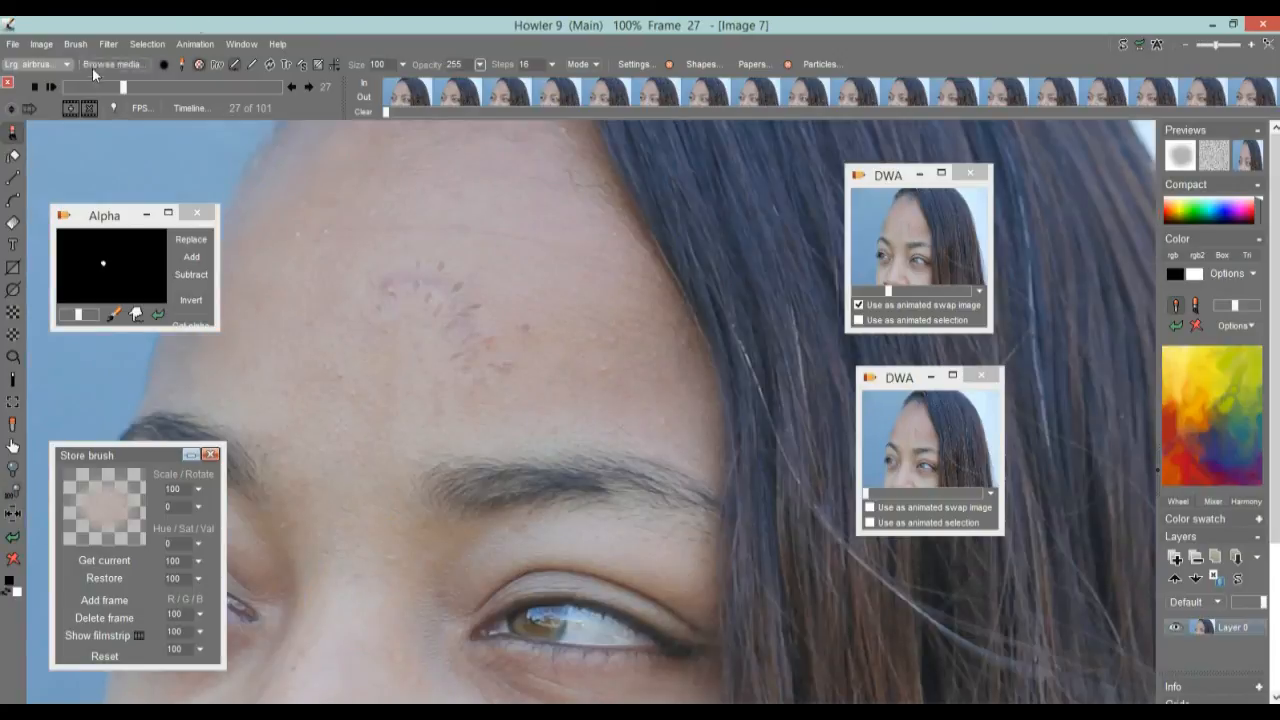
pyautogui.click(67, 88)
pyautogui.moveTo(67, 88); pyautogui.dragTo(44, 97)
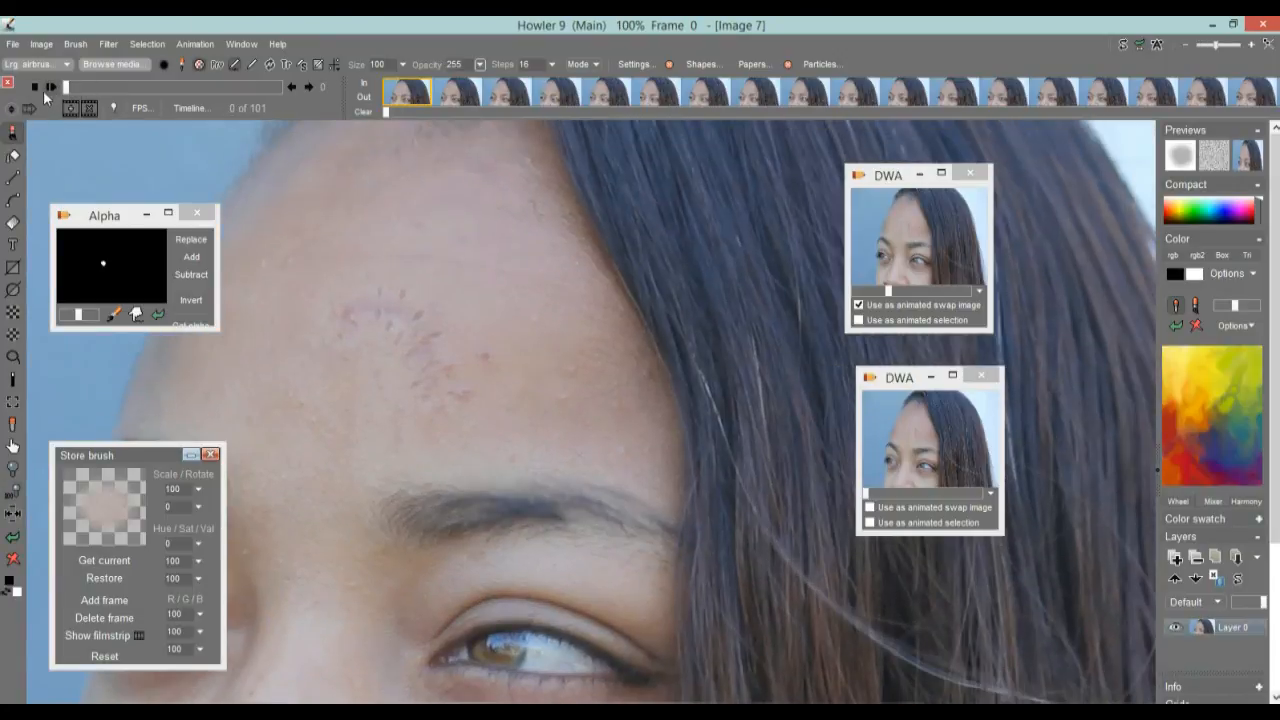
pyautogui.click(51, 88)
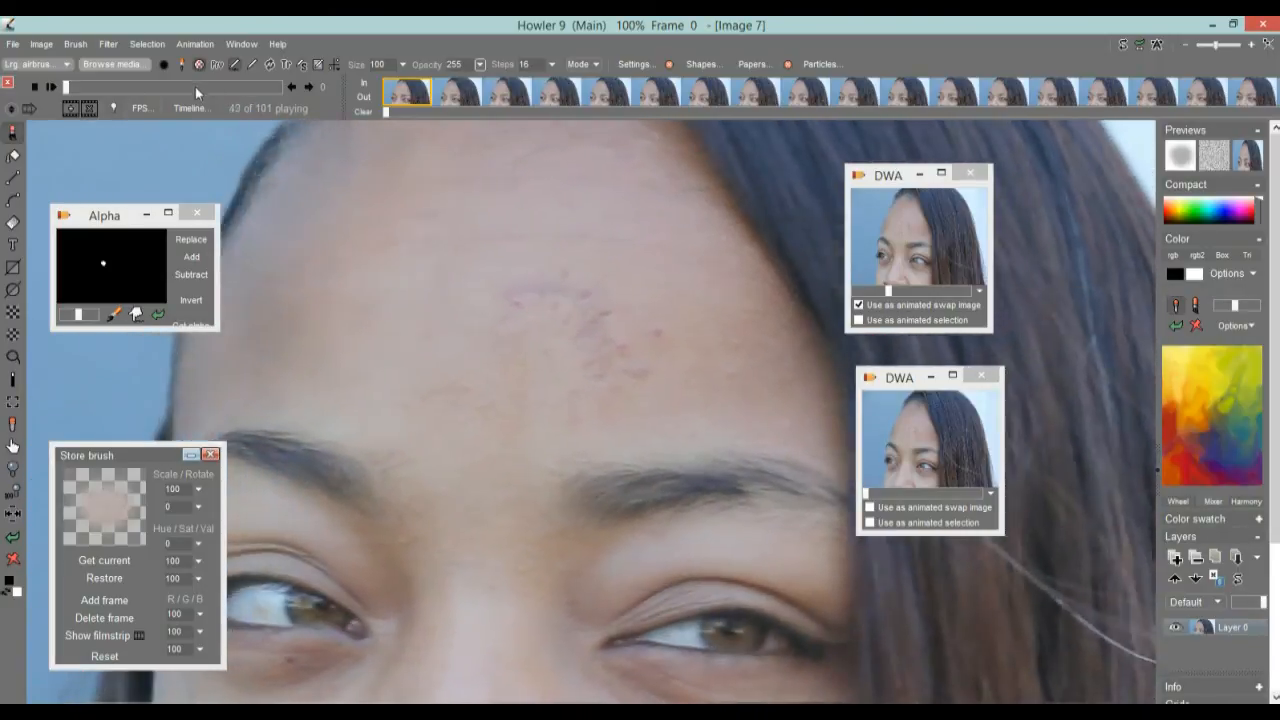
pyautogui.moveTo(195, 87); pyautogui.dragTo(136, 84)
# Store the retouched animation to disc, place its preview window beside the other stored animations, and scrub to frame 63.
pyautogui.click(205, 45)
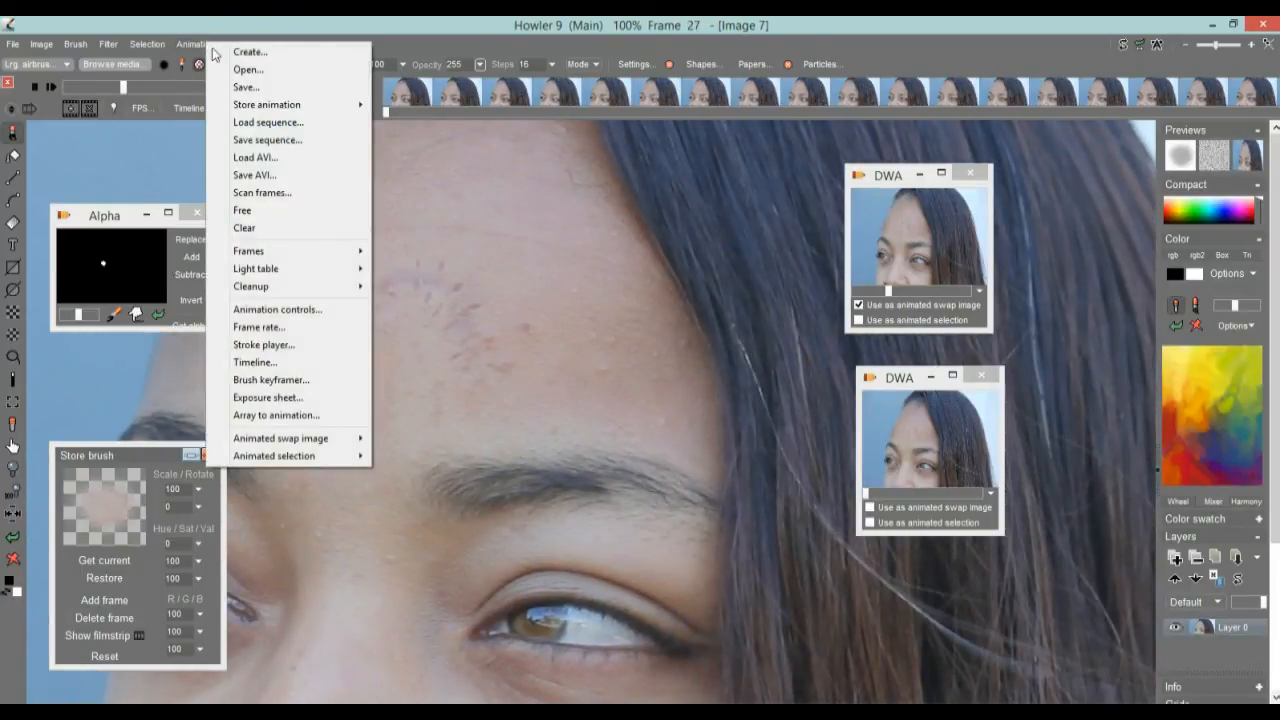
pyautogui.moveTo(300, 106)
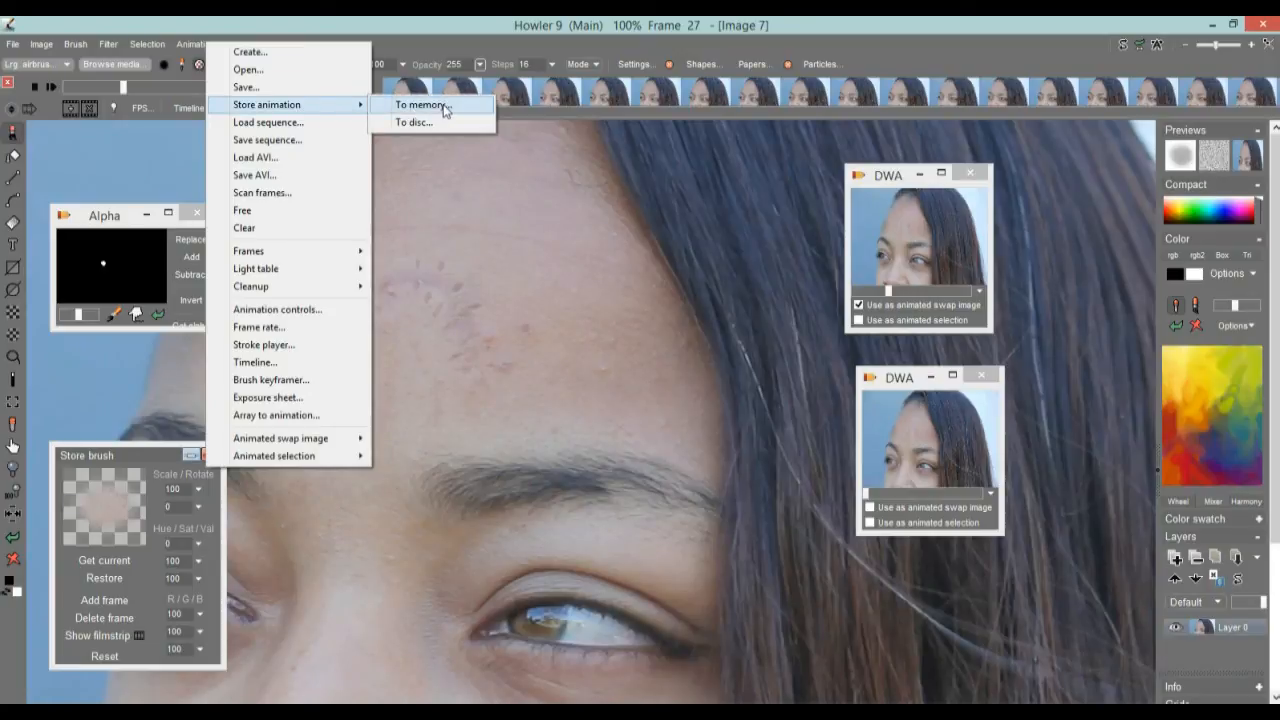
pyautogui.click(422, 126)
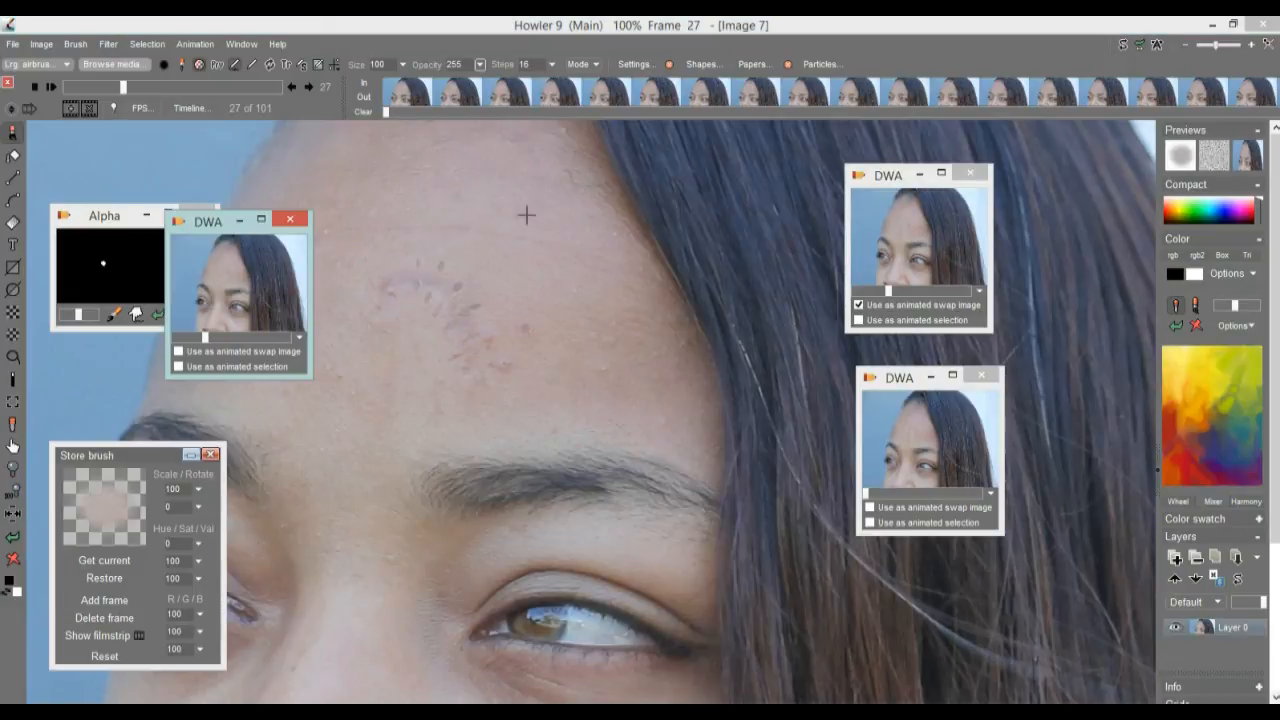
pyautogui.moveTo(206, 226); pyautogui.dragTo(996, 462)
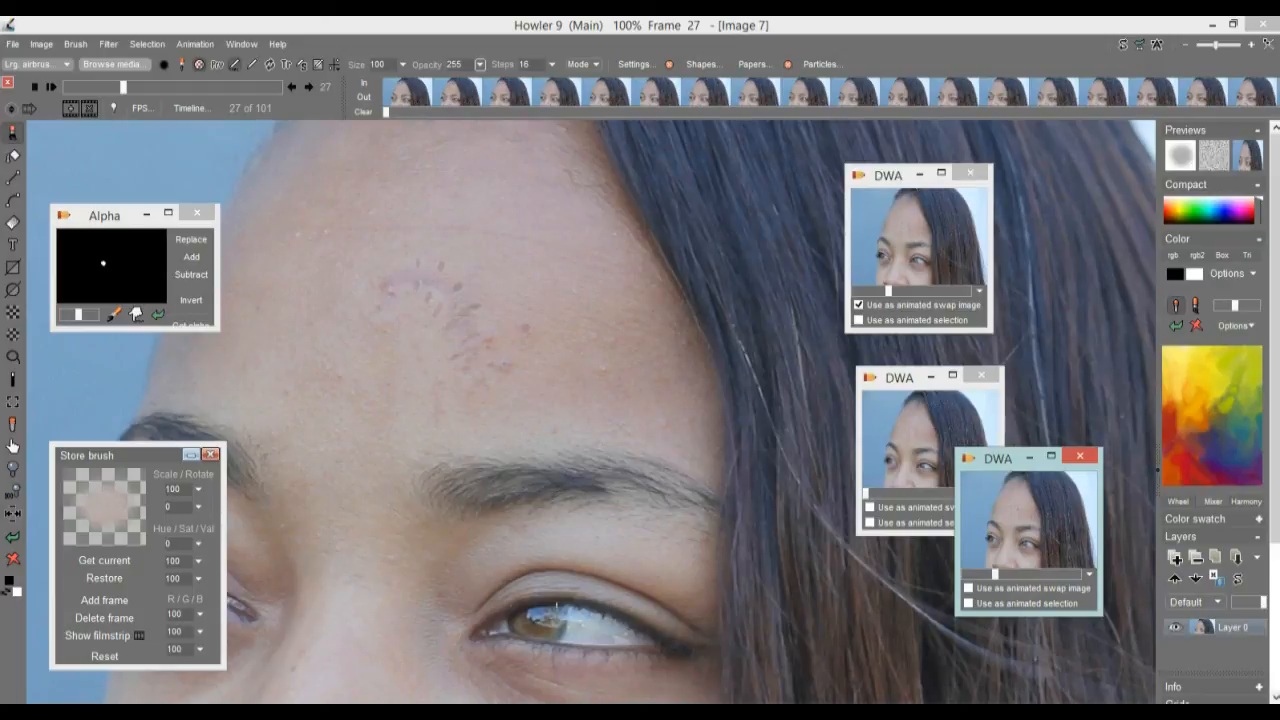
pyautogui.moveTo(120, 90); pyautogui.dragTo(147, 88)
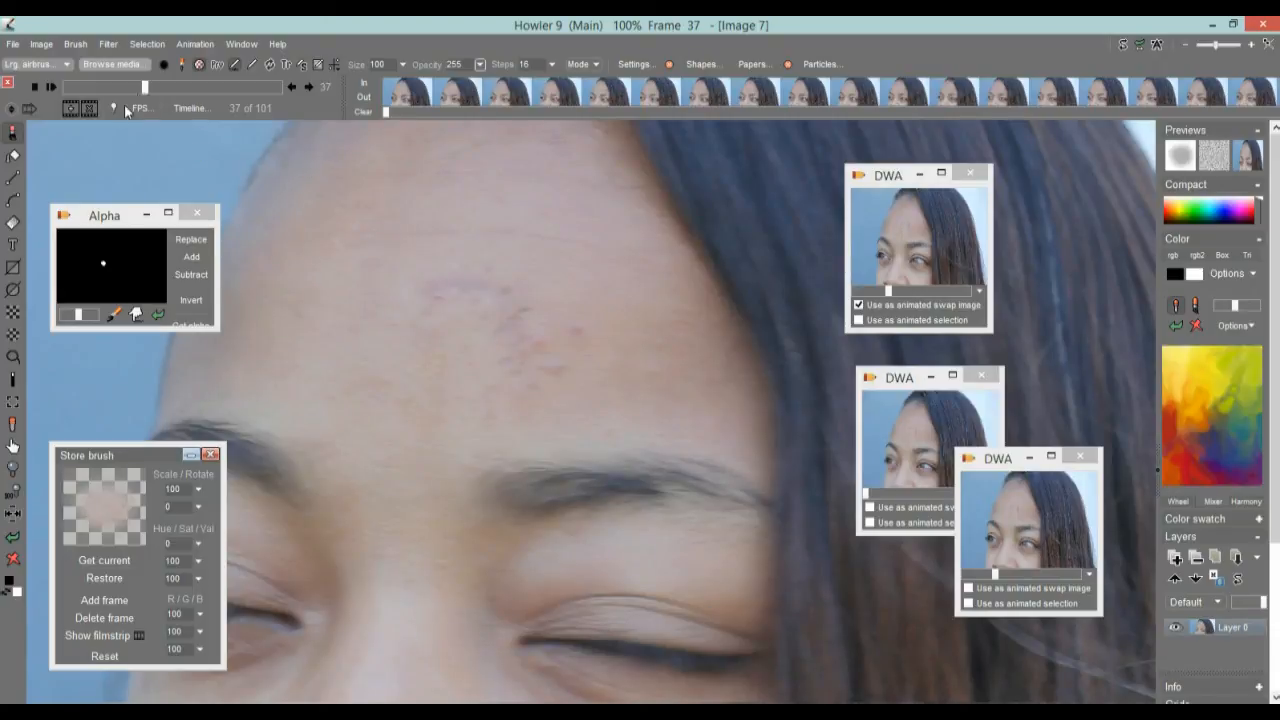
pyautogui.moveTo(147, 90); pyautogui.dragTo(200, 88)
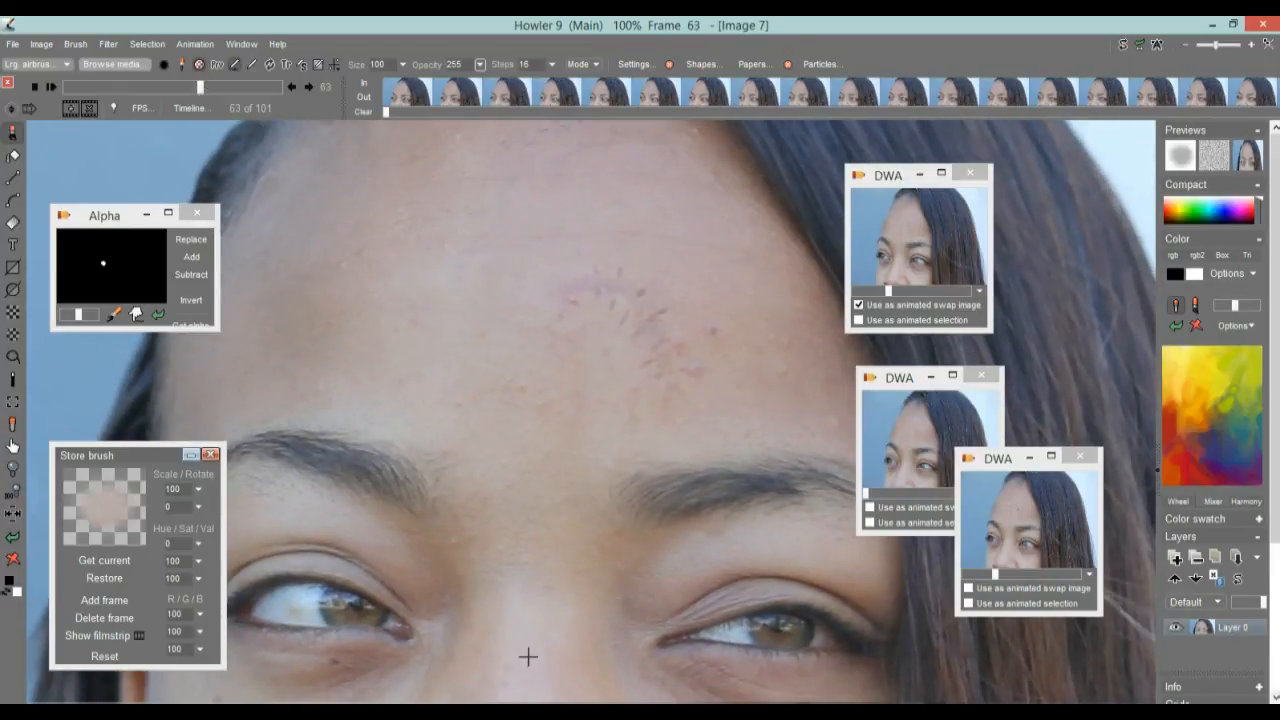